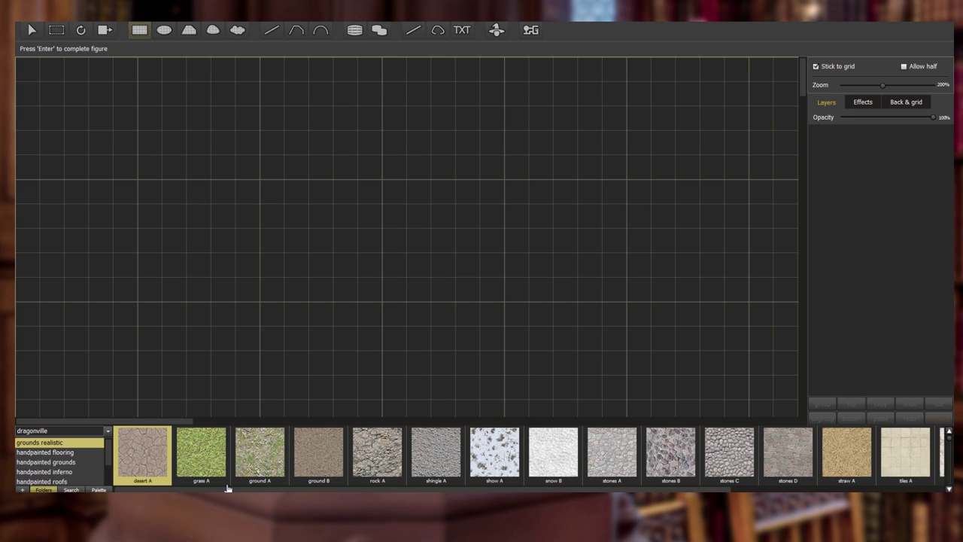
- Choose the section A steel tile from the handpainted flooring set as the floor texture
drag(229, 490, 436, 486)
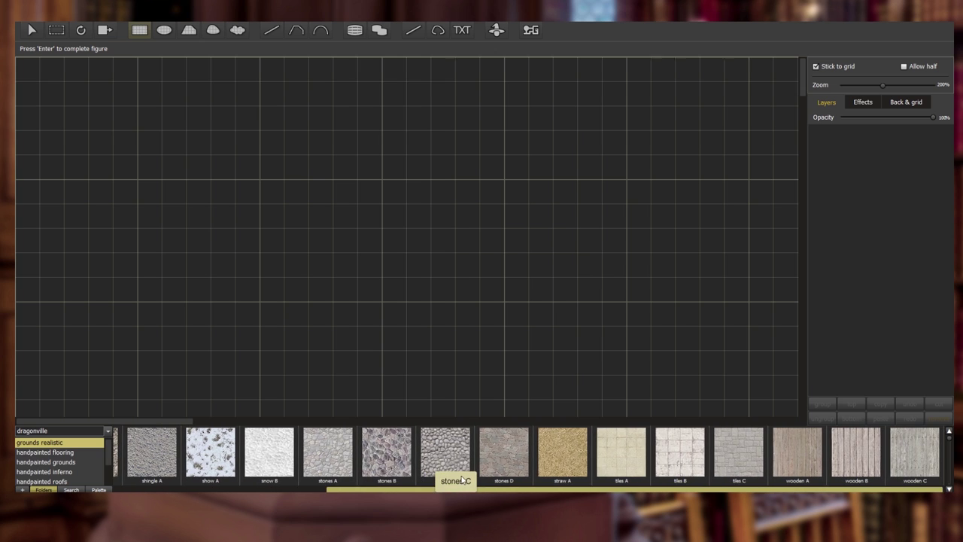
click(48, 453)
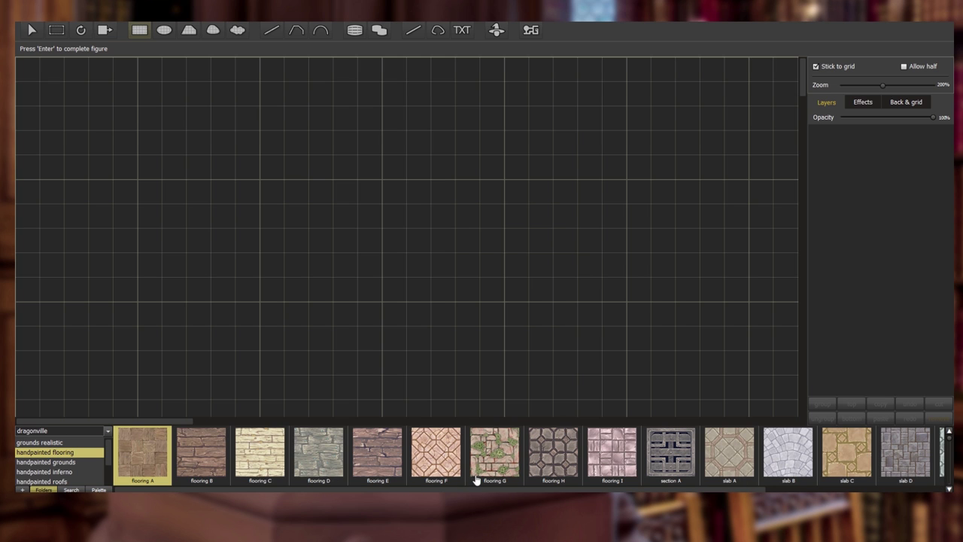
drag(457, 490, 623, 490)
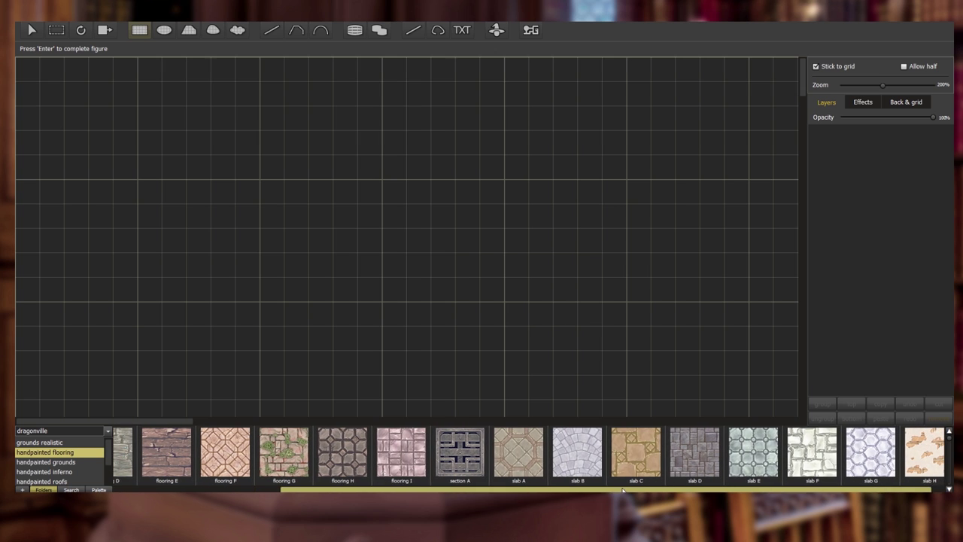
click(465, 456)
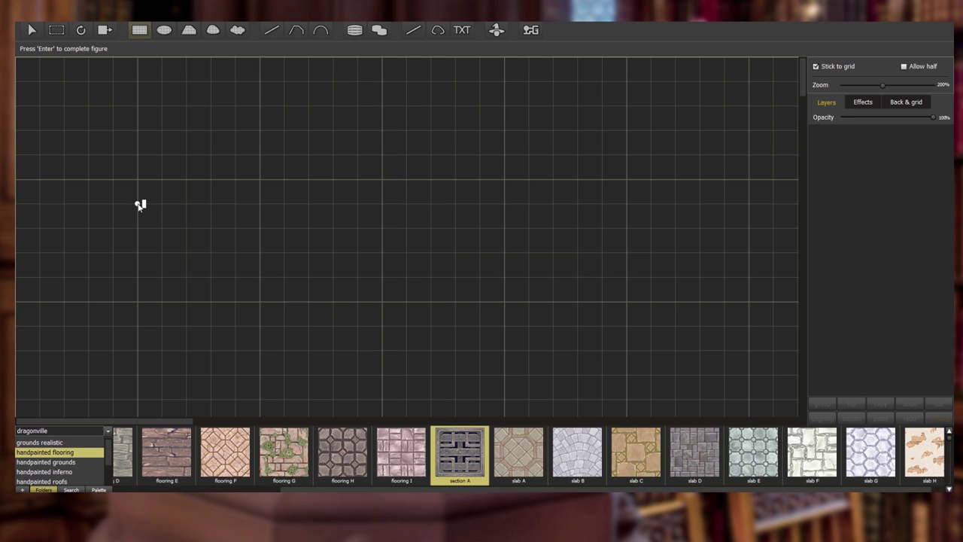
- Floor a 5x5 chamber, a 5x2 corridor east, a 12x7 chamber and a 1x2 south passage
key(Return)
click(161, 180)
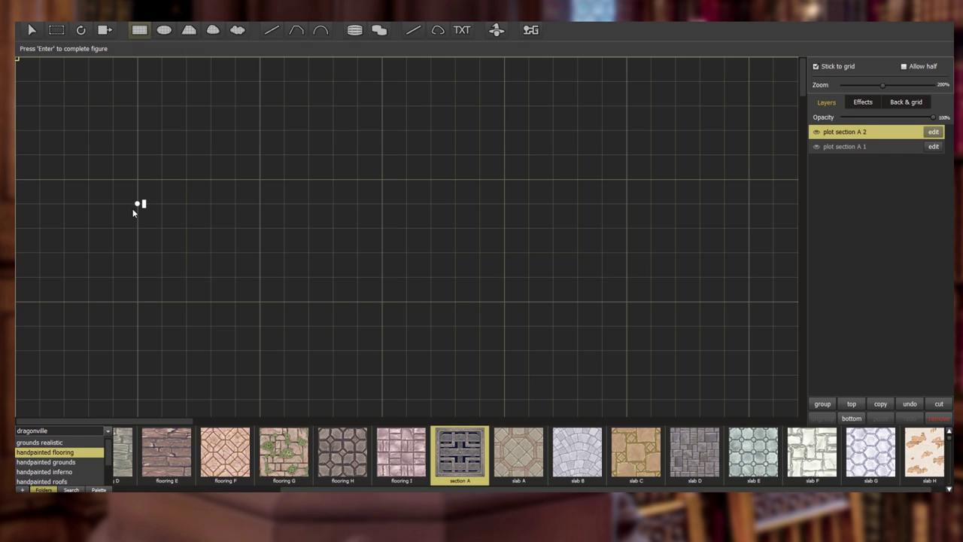
click(138, 204)
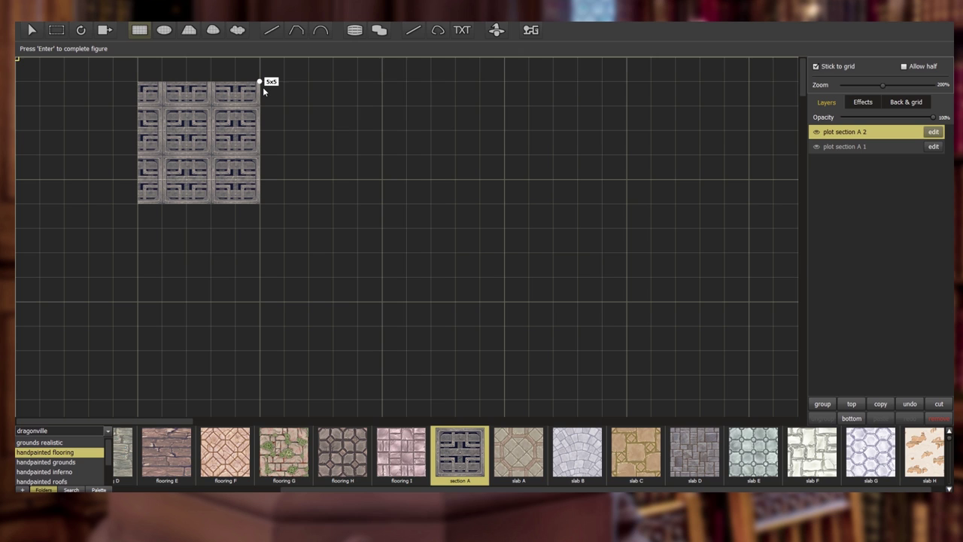
click(263, 87)
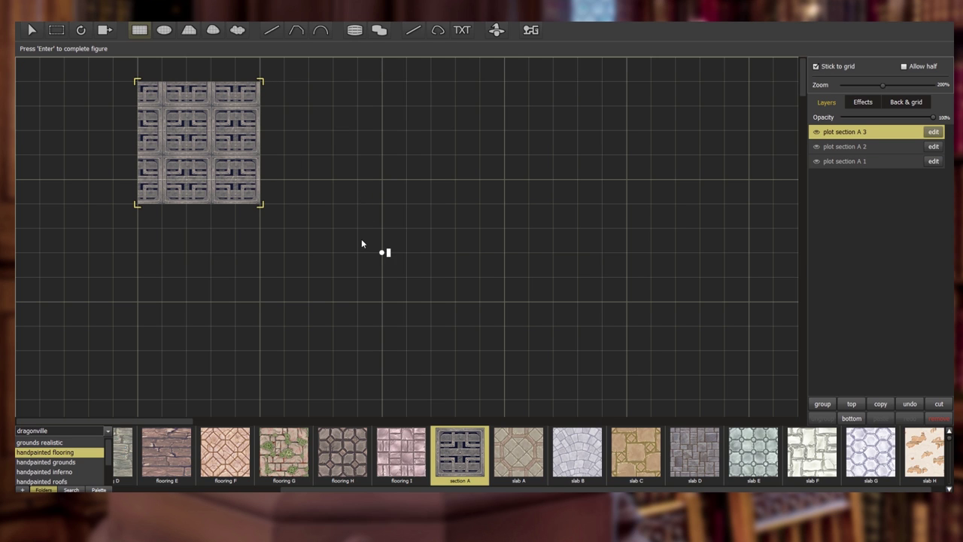
drag(262, 107, 405, 153)
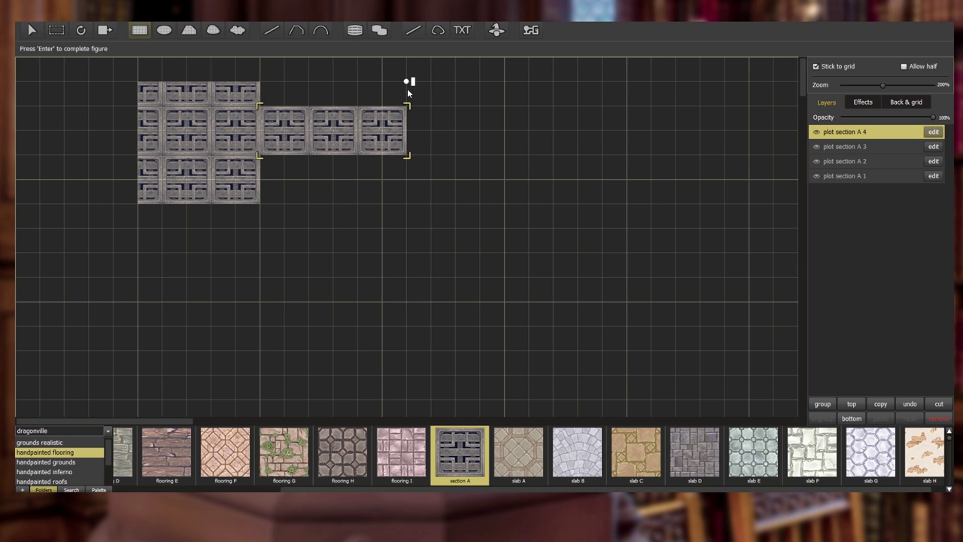
drag(407, 89, 700, 252)
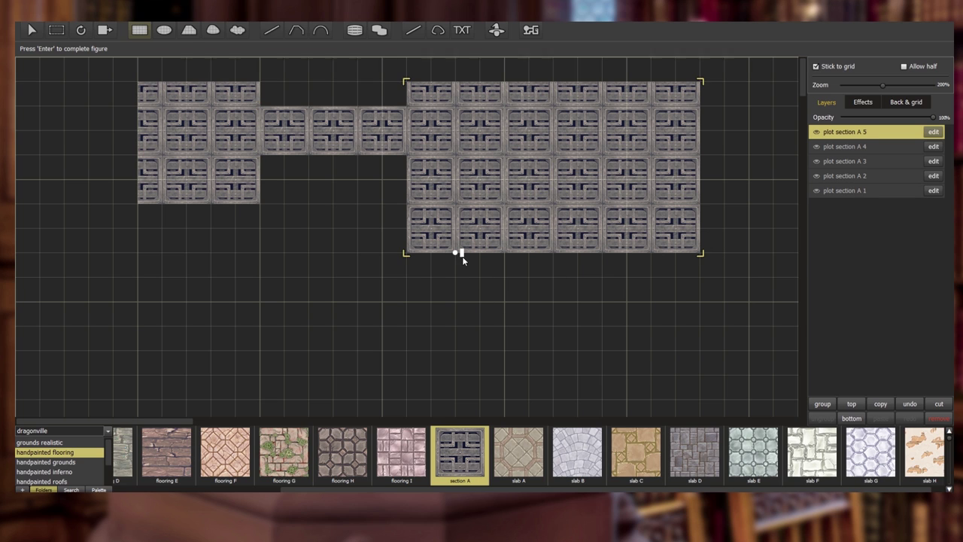
drag(463, 258, 506, 352)
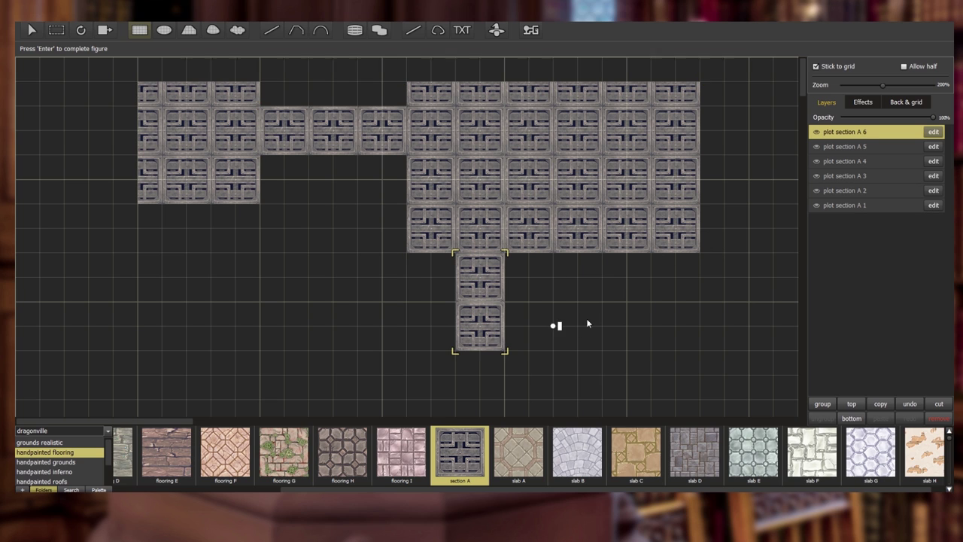
- Add a 3x2 strip of section A floor
scroll(498, 485, right, 1)
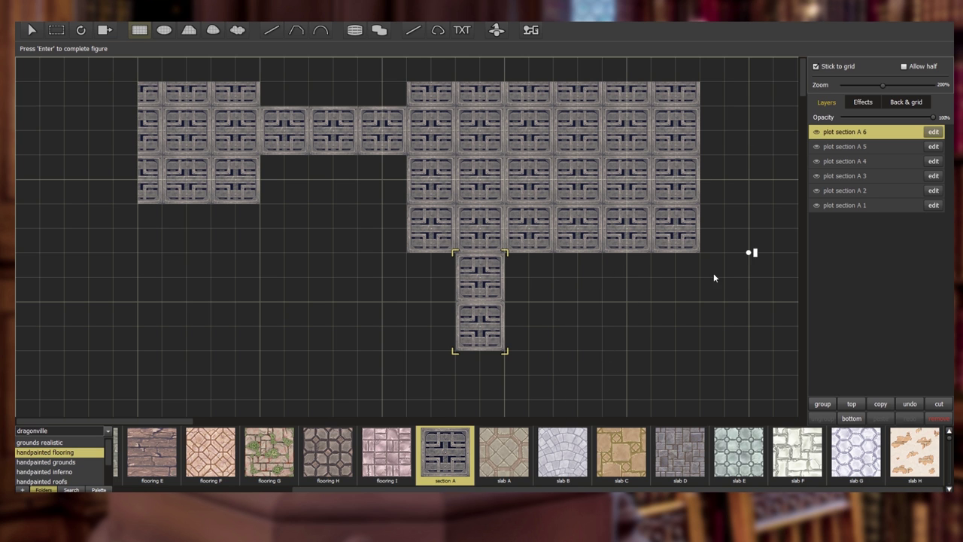
drag(181, 420, 246, 420)
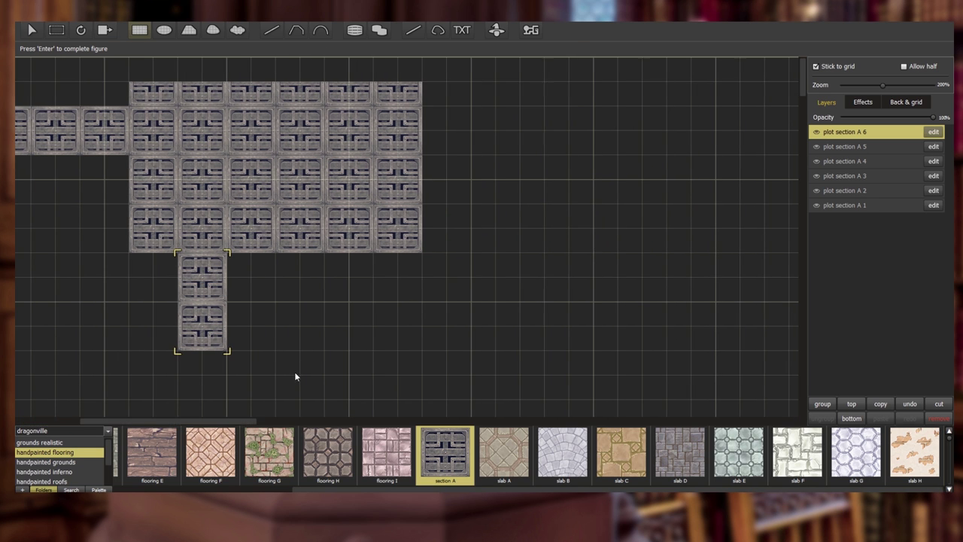
scroll(447, 178, down, 2)
scroll(479, 206, up, 3)
scroll(479, 206, down, 4)
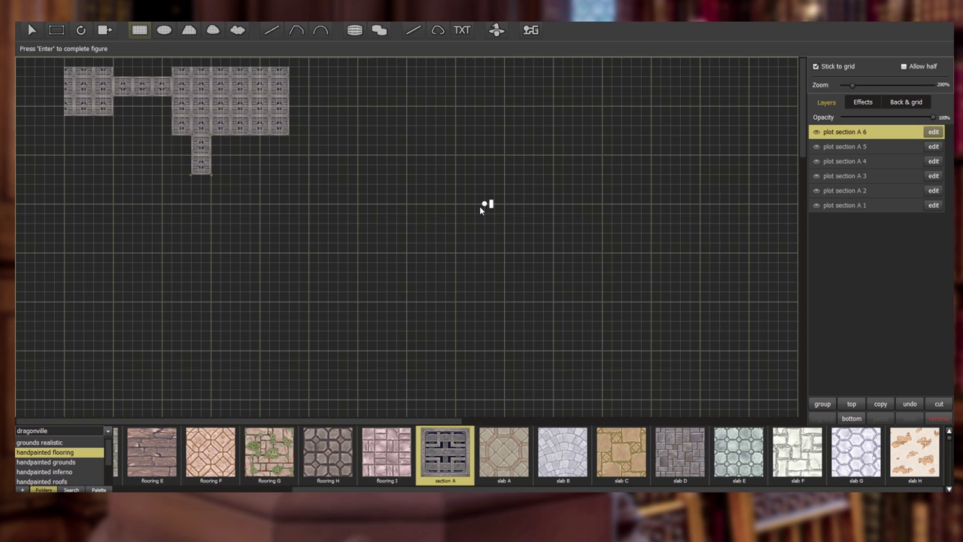
scroll(480, 206, up, 2)
scroll(479, 207, down, 1)
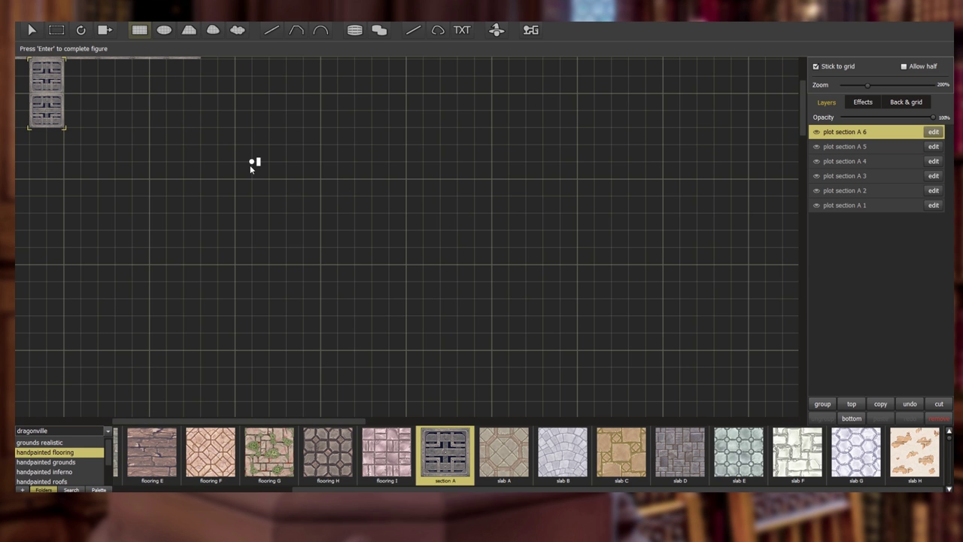
mouse_move(204, 184)
mouse_down()
mouse_move(244, 216)
mouse_move(200, 182)
mouse_move(208, 191)
mouse_up()
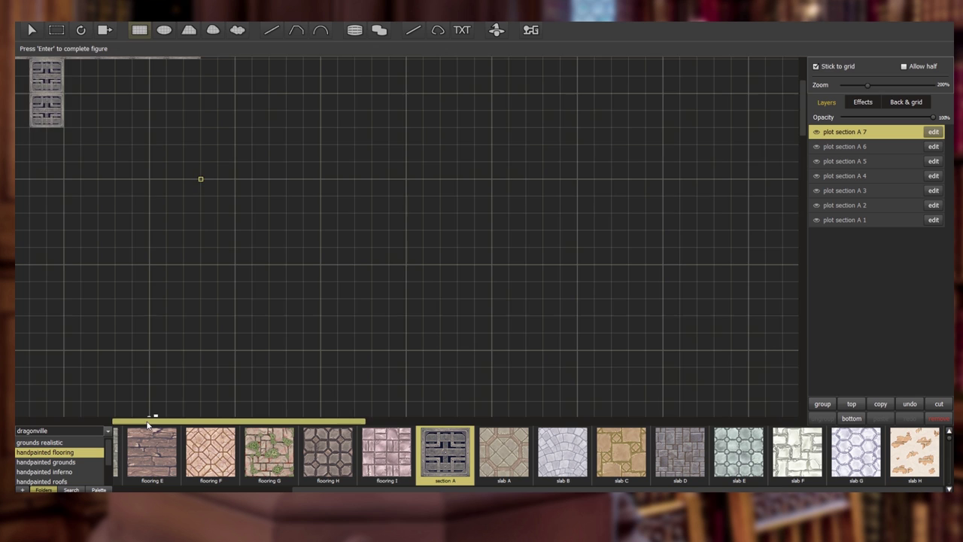
- Extend an 8x2 corridor east from the large chamber to a tall far-east chamber
drag(148, 425, 113, 426)
drag(802, 133, 803, 99)
drag(306, 92, 438, 122)
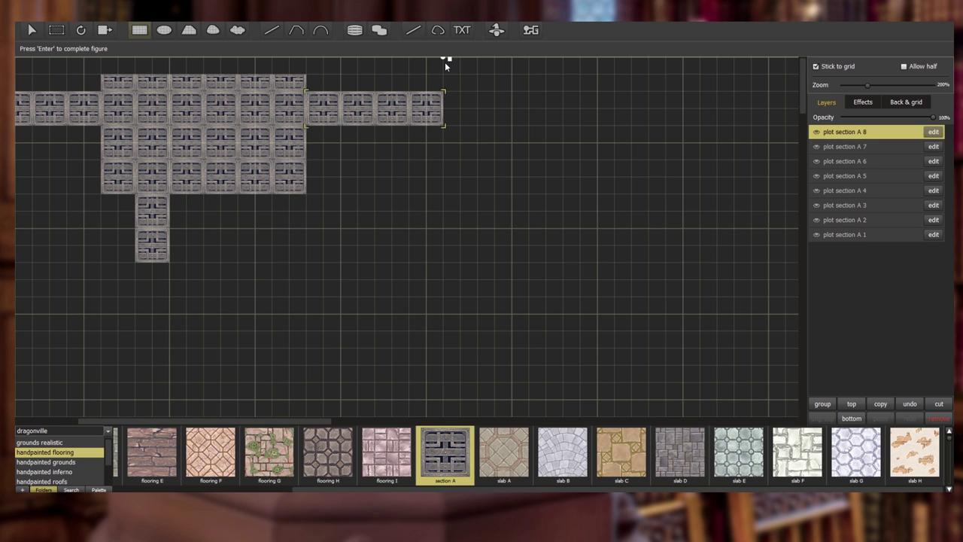
drag(445, 63, 580, 200)
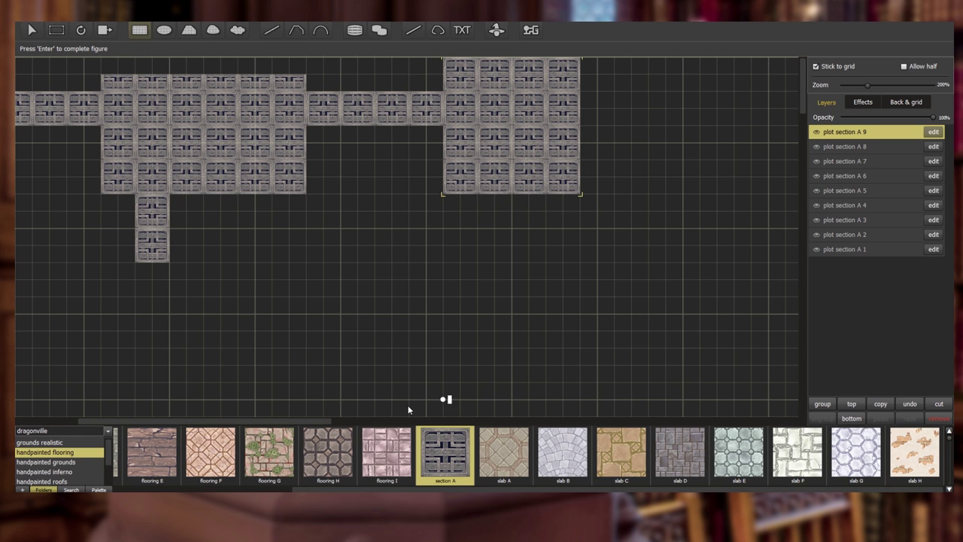
- Floor a big chamber below the southern passage with a 3x2 alcove to its west
drag(315, 421, 219, 427)
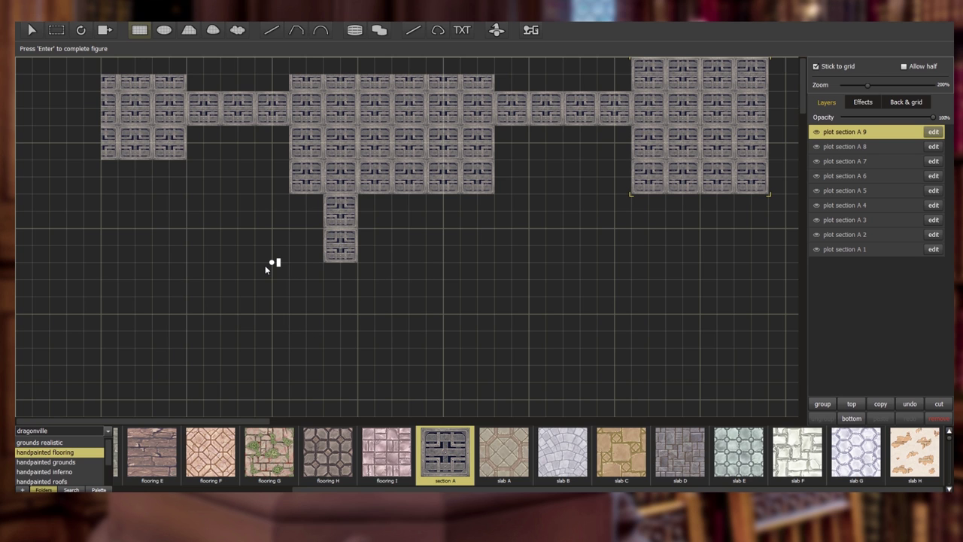
drag(241, 264, 445, 398)
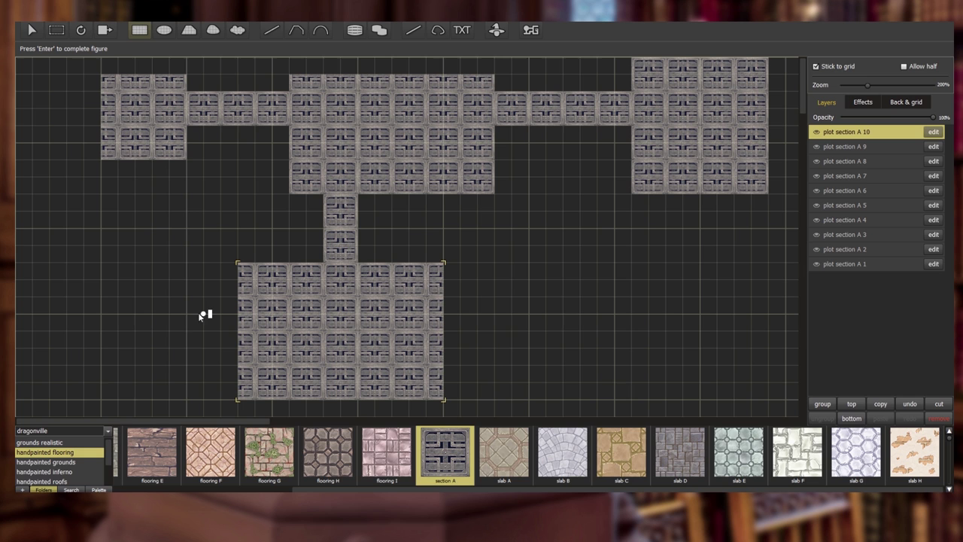
drag(189, 316, 235, 346)
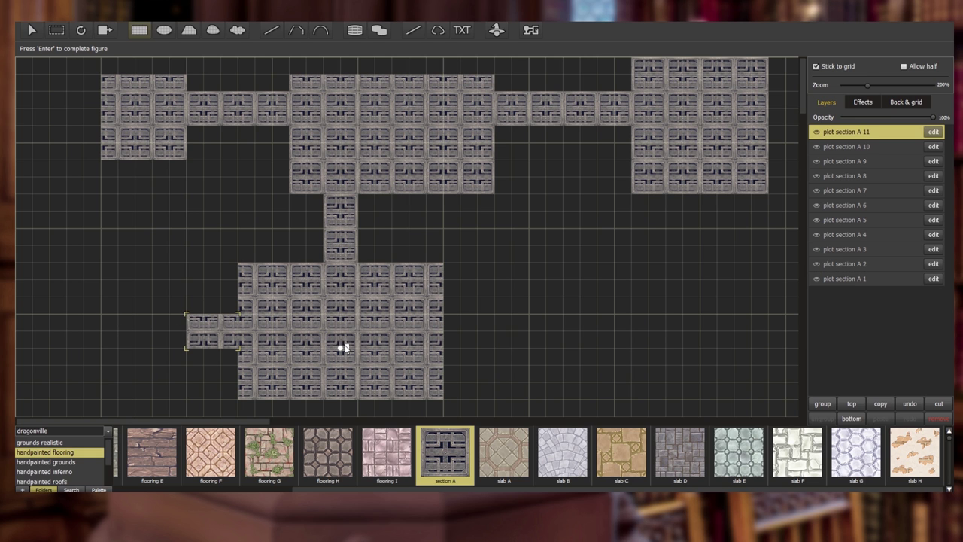
- Lay a 6x2 corridor east of the lower chamber ending in a new chamber
scroll(267, 416, right, 5)
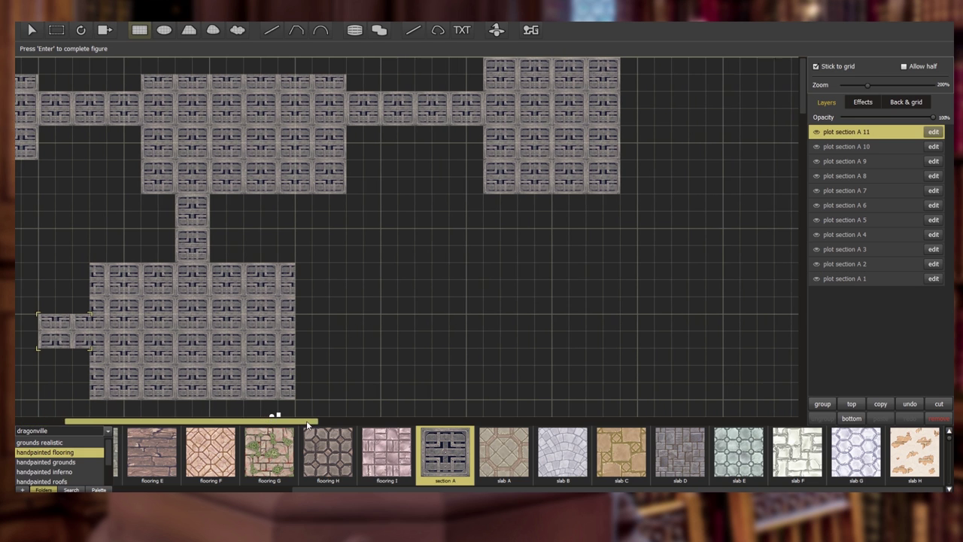
scroll(374, 350, down, 3)
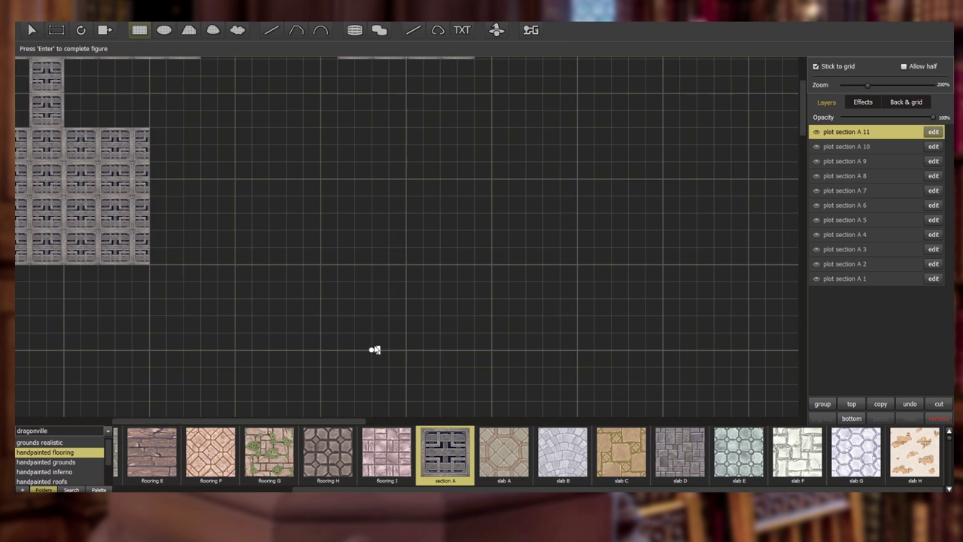
scroll(374, 350, down, 2)
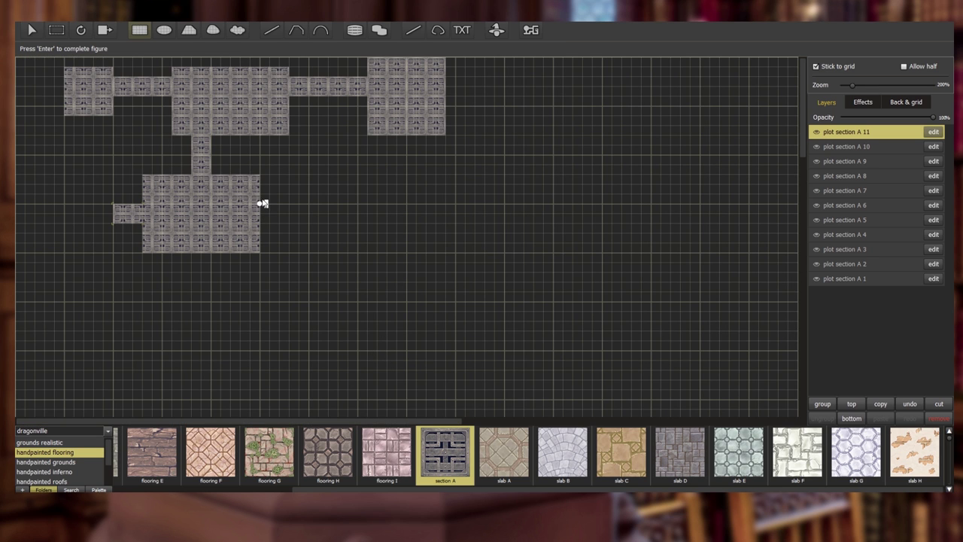
drag(262, 186, 328, 204)
drag(317, 204, 317, 203)
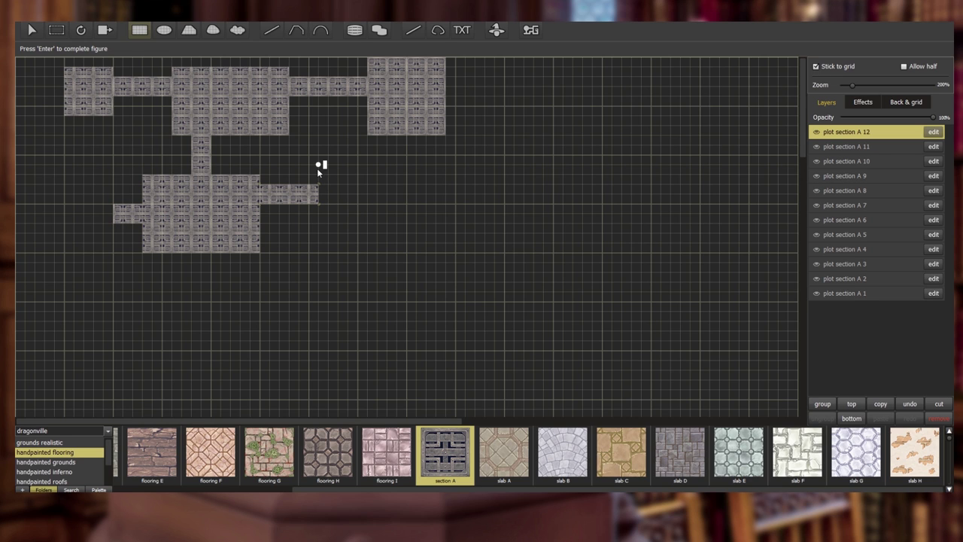
drag(316, 168, 422, 401)
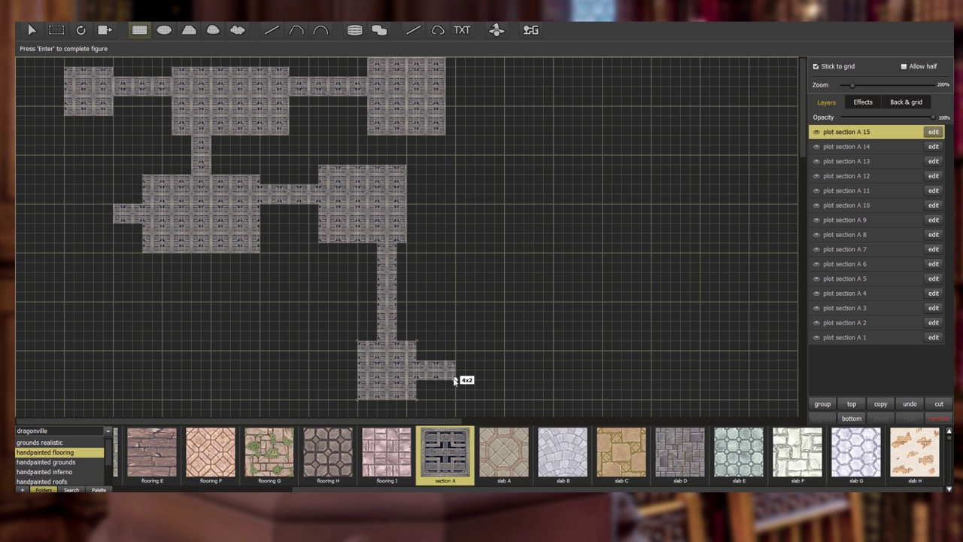
- Add a 4x2 floor stub east of the southern room
drag(455, 382, 455, 382)
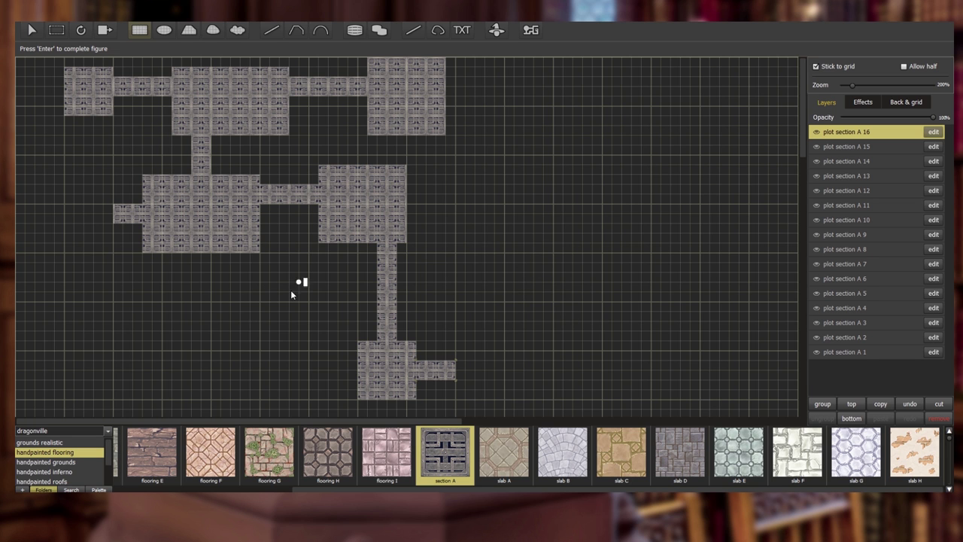
scroll(291, 292, up, 2)
scroll(290, 293, down, 3)
scroll(291, 293, up, 3)
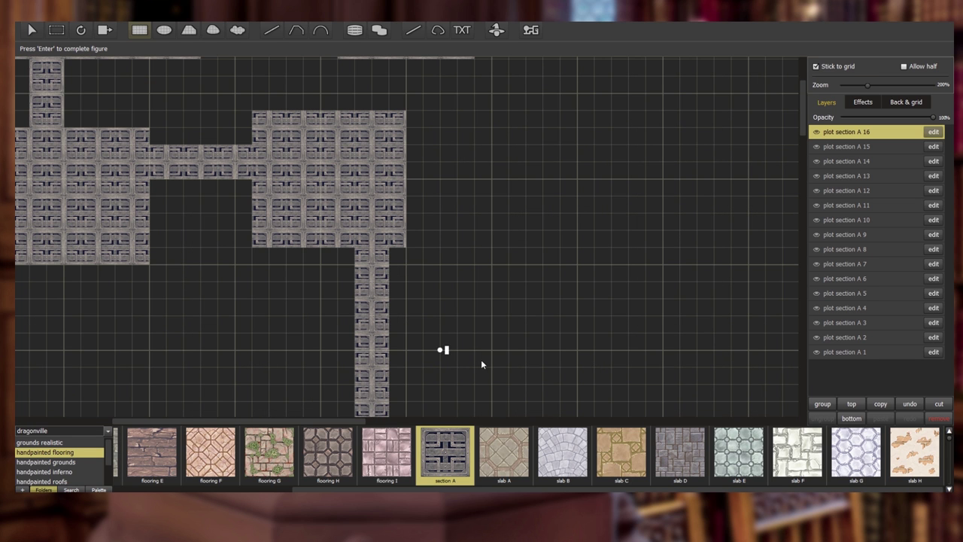
drag(347, 420, 272, 421)
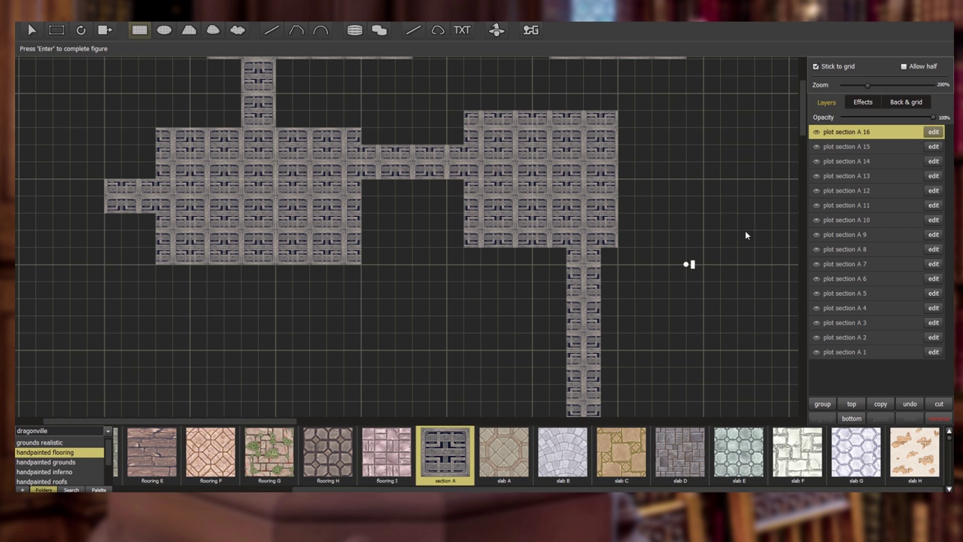
drag(802, 126, 796, 75)
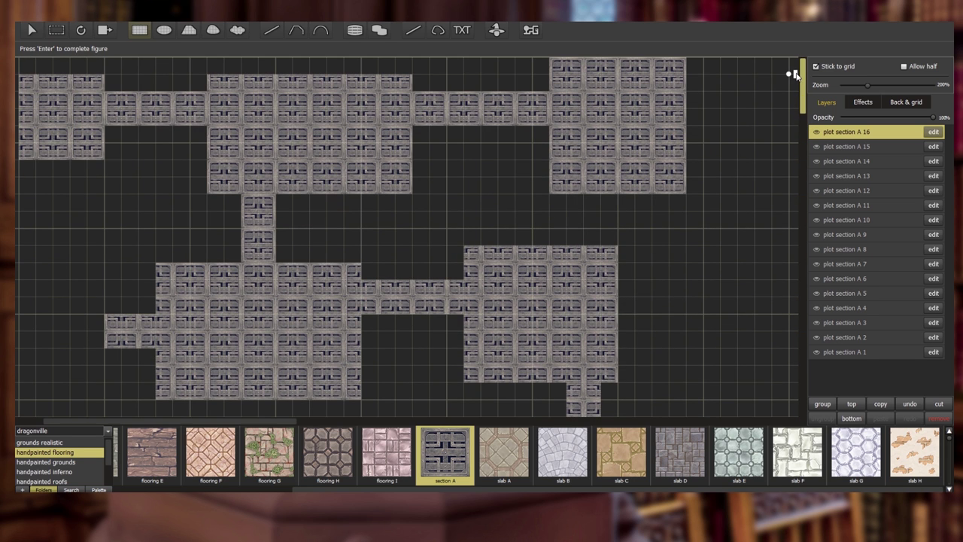
drag(243, 416, 225, 419)
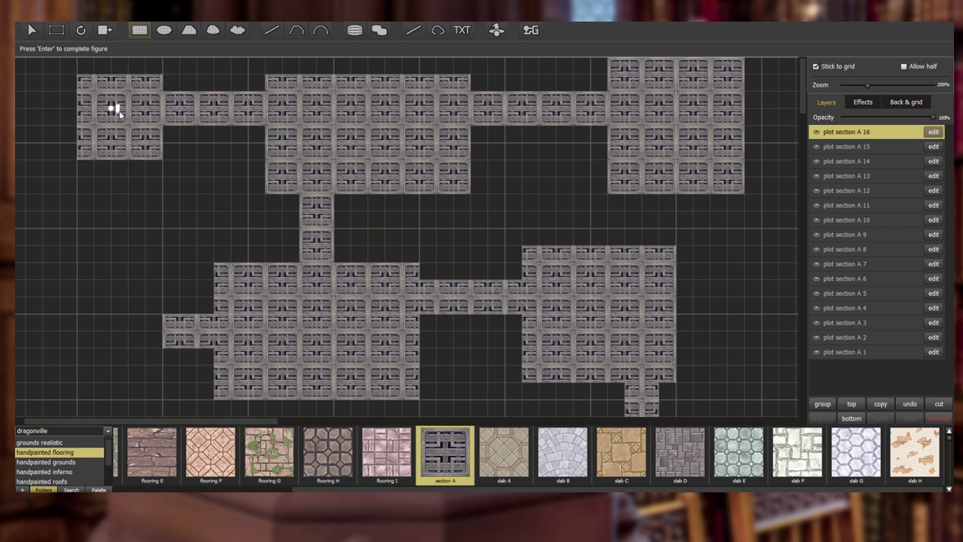
- Add a wall around plot section A 16 and select the new wall stone 17
right_click(839, 129)
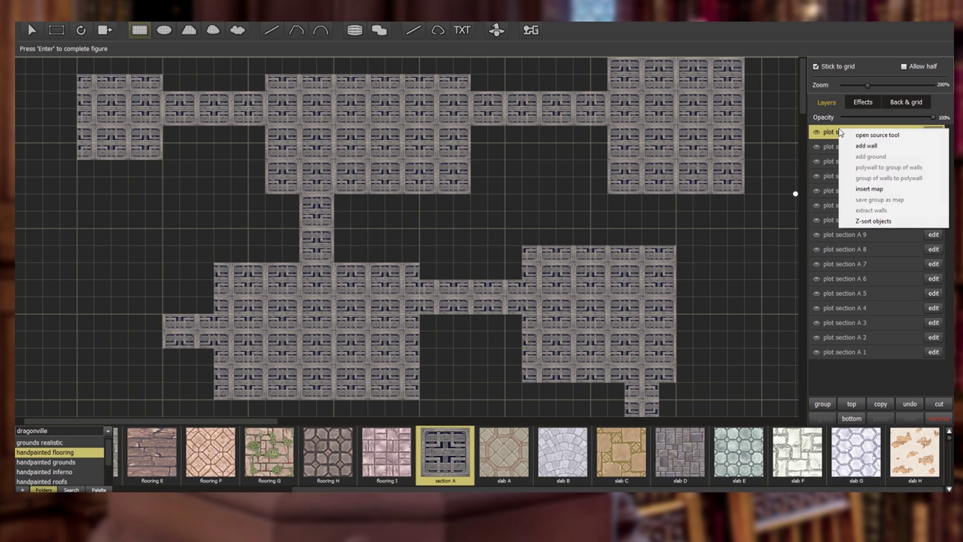
click(856, 147)
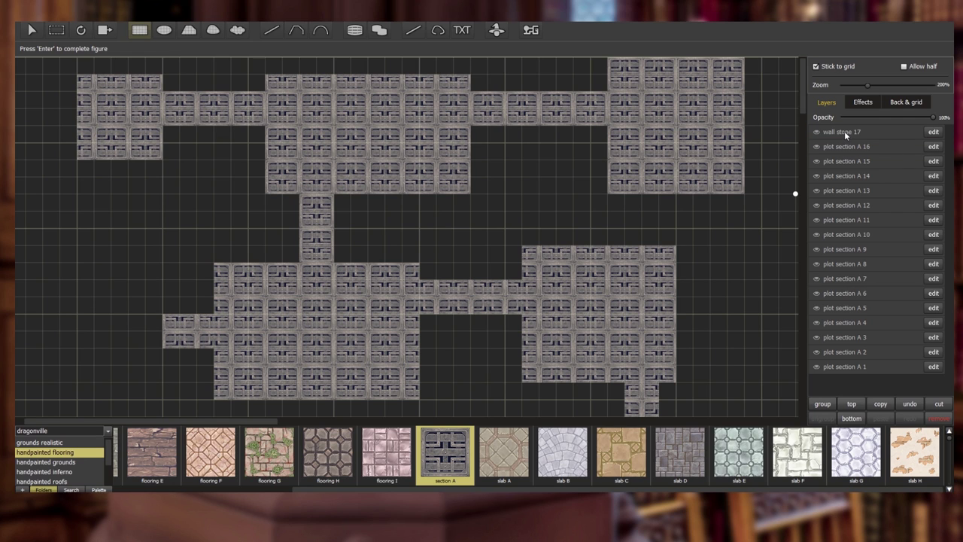
click(845, 132)
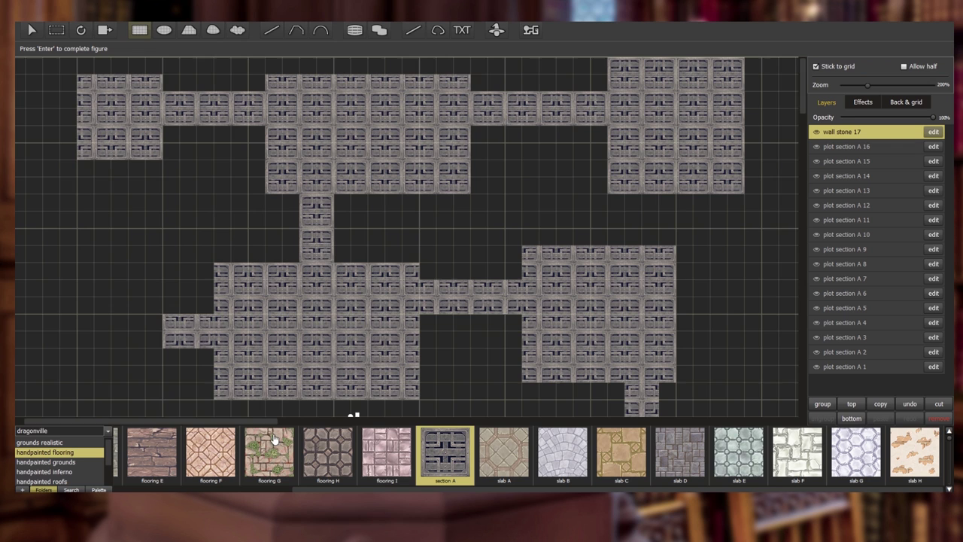
drag(259, 425, 333, 404)
scroll(342, 380, down, 2)
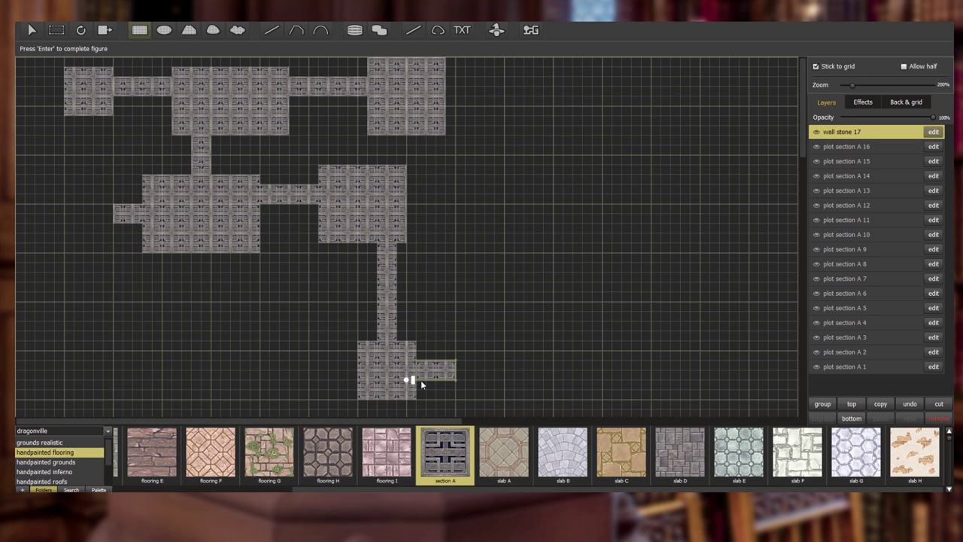
scroll(455, 408, up, 2)
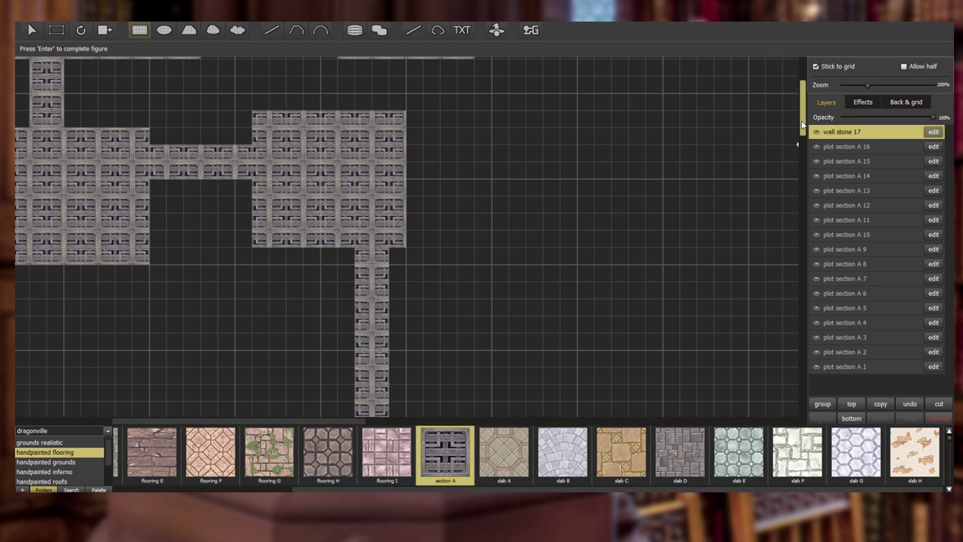
drag(804, 124, 803, 160)
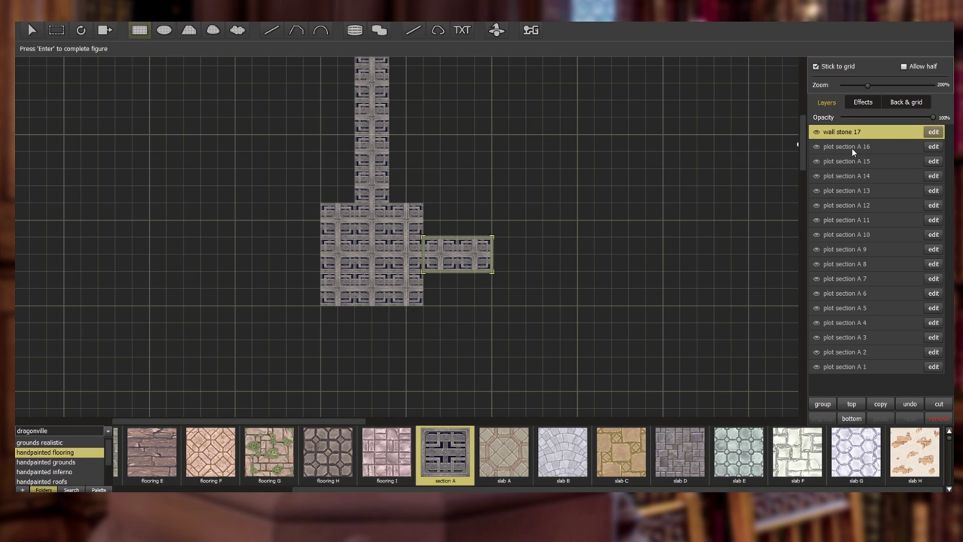
- Give wall stone 17 the painted stone B texture
click(932, 133)
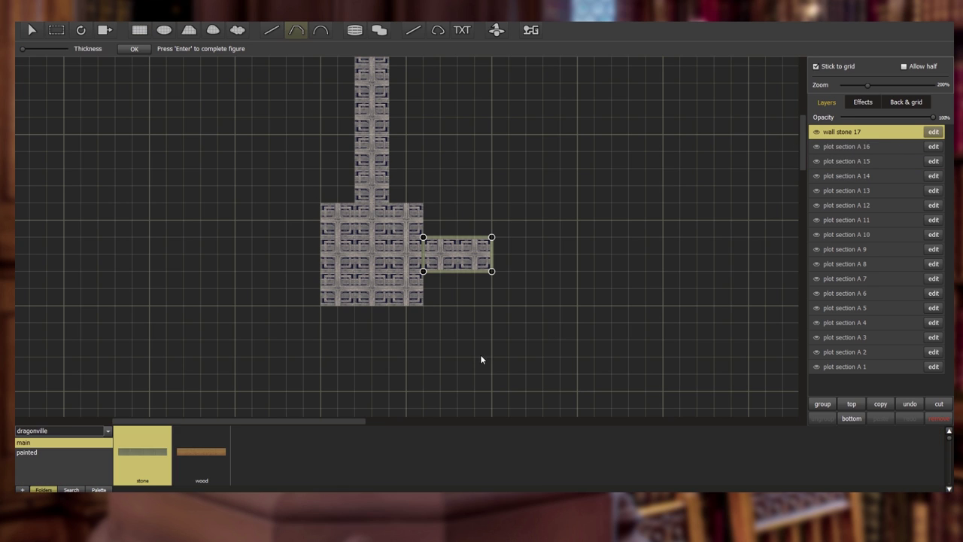
click(28, 453)
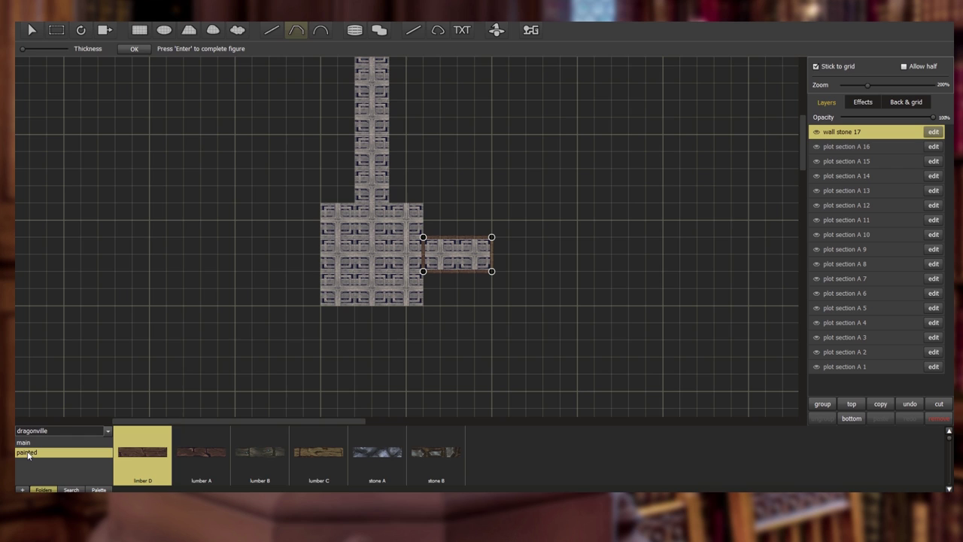
click(427, 462)
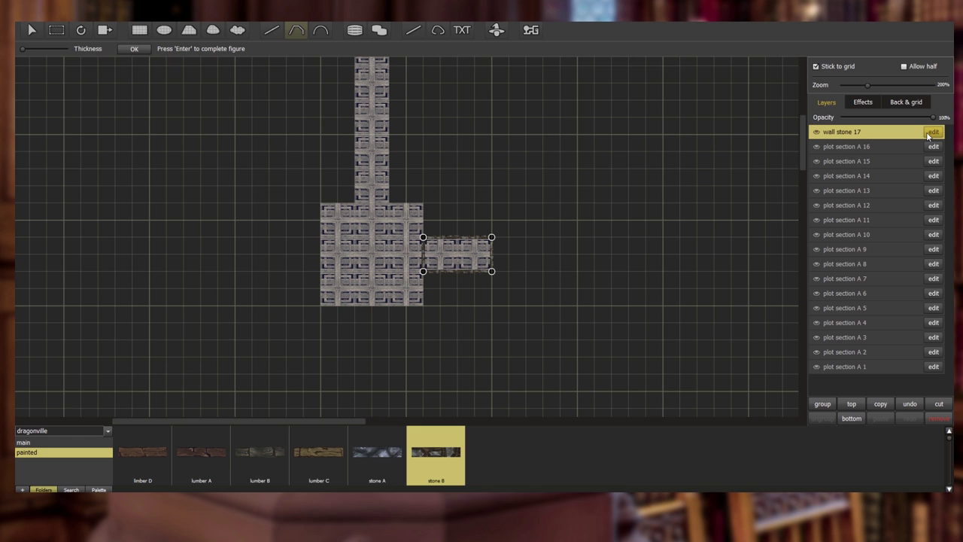
click(858, 148)
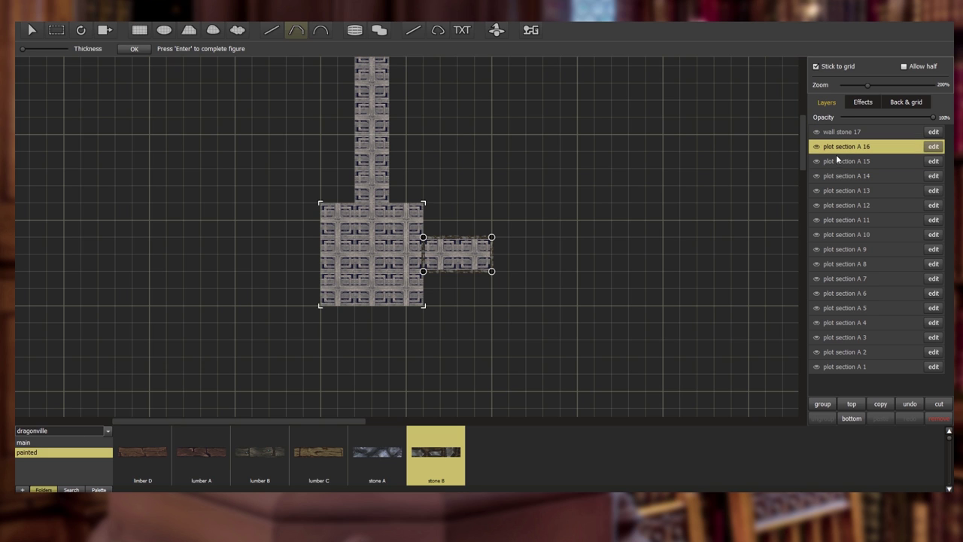
- Add wall stone 18 around plot section A 15 and bring back the painted wall textures
click(842, 162)
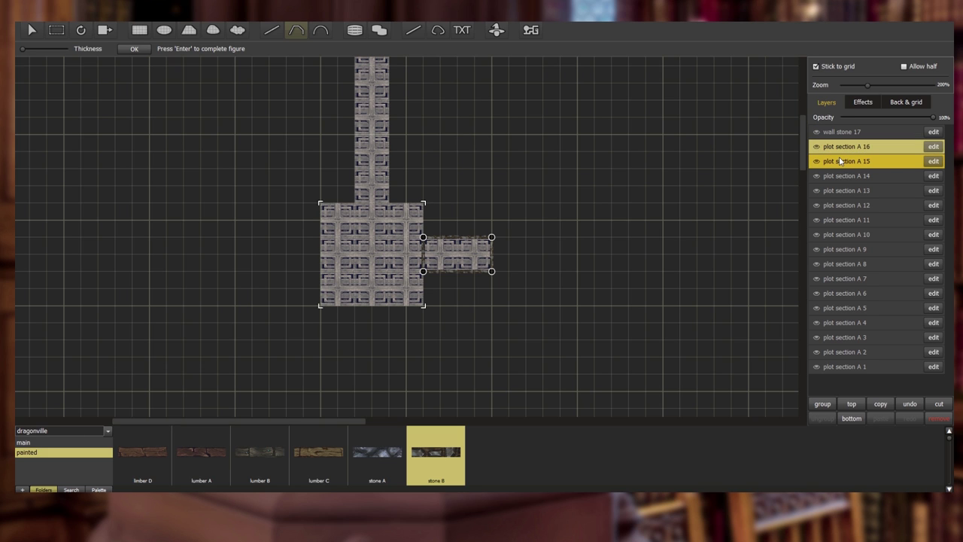
right_click(841, 164)
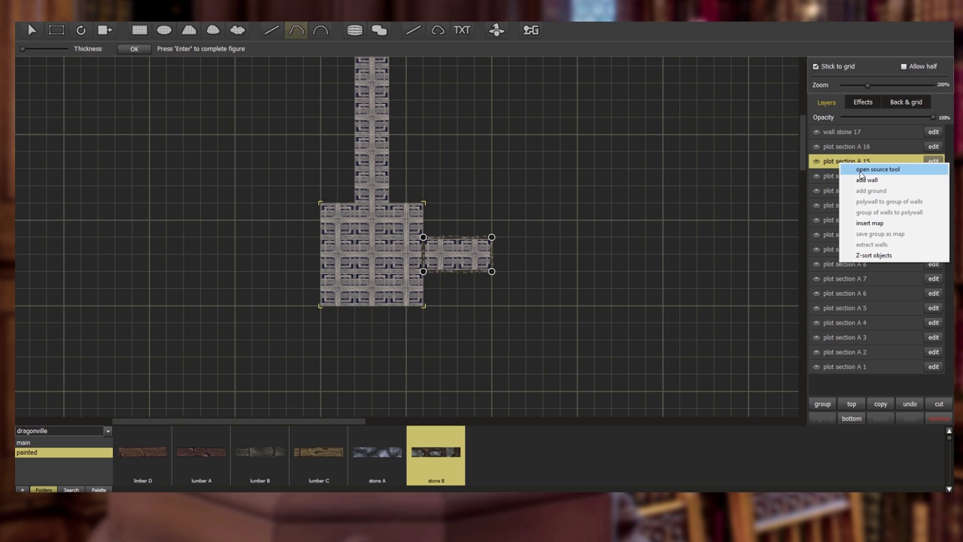
click(865, 180)
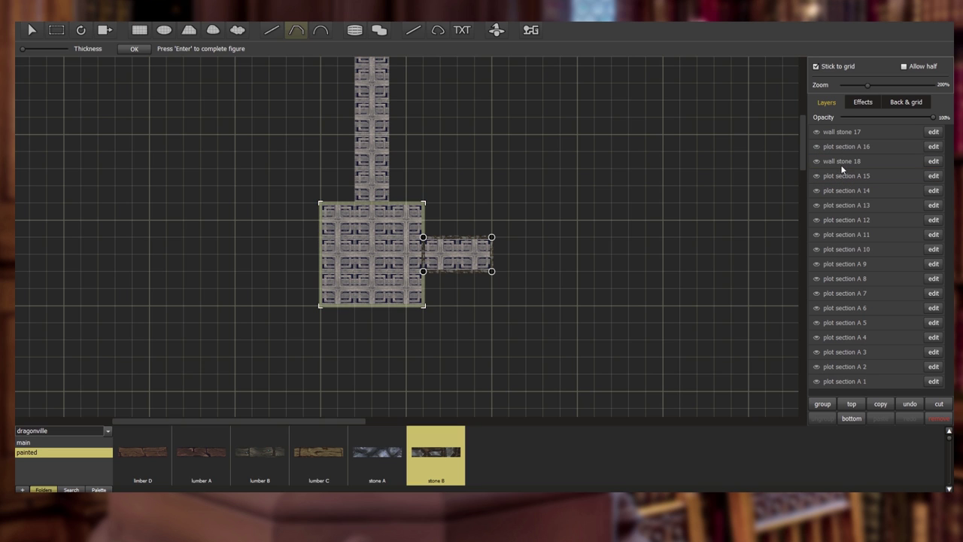
click(843, 163)
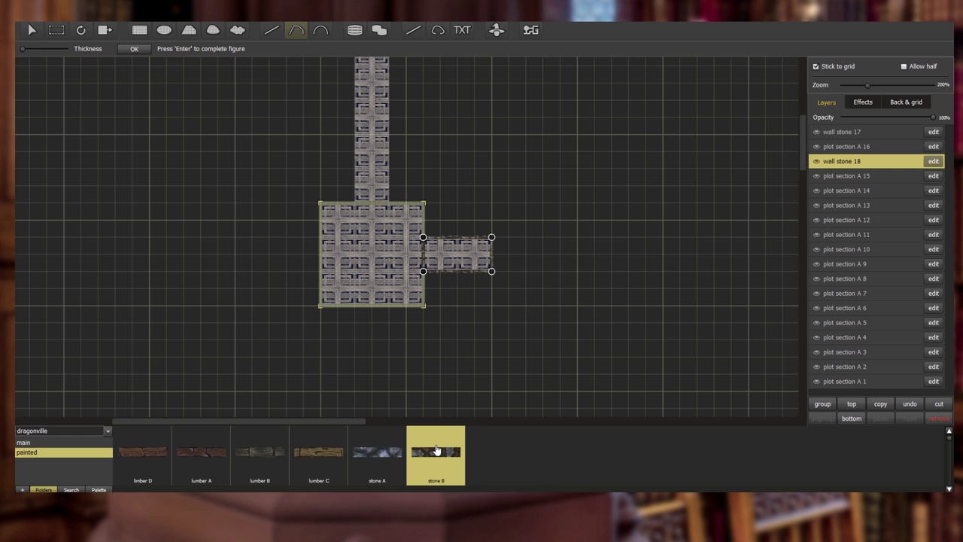
click(934, 161)
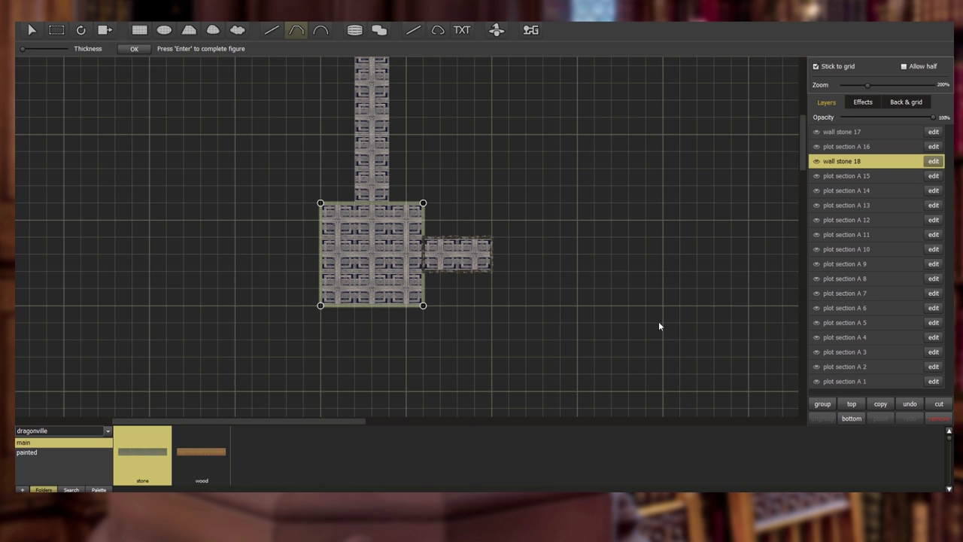
click(32, 454)
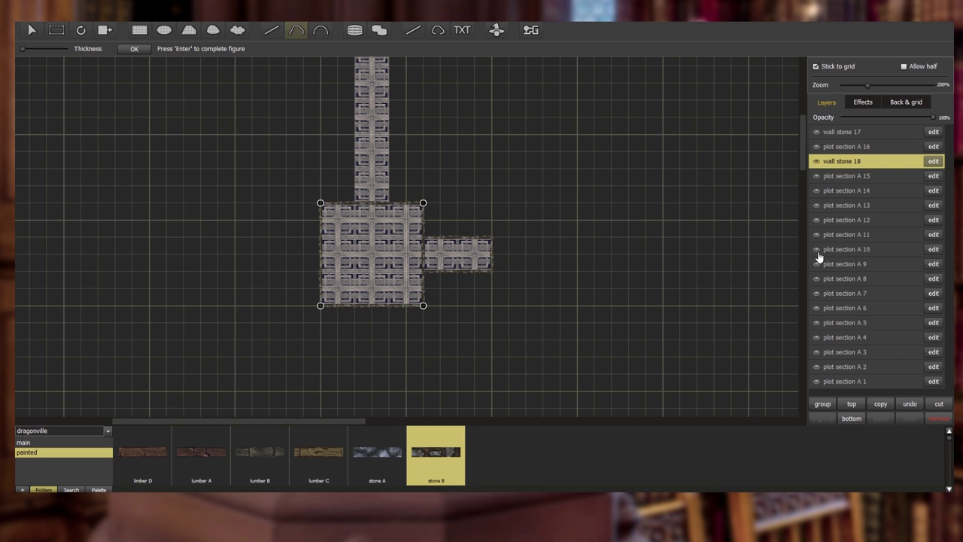
click(858, 179)
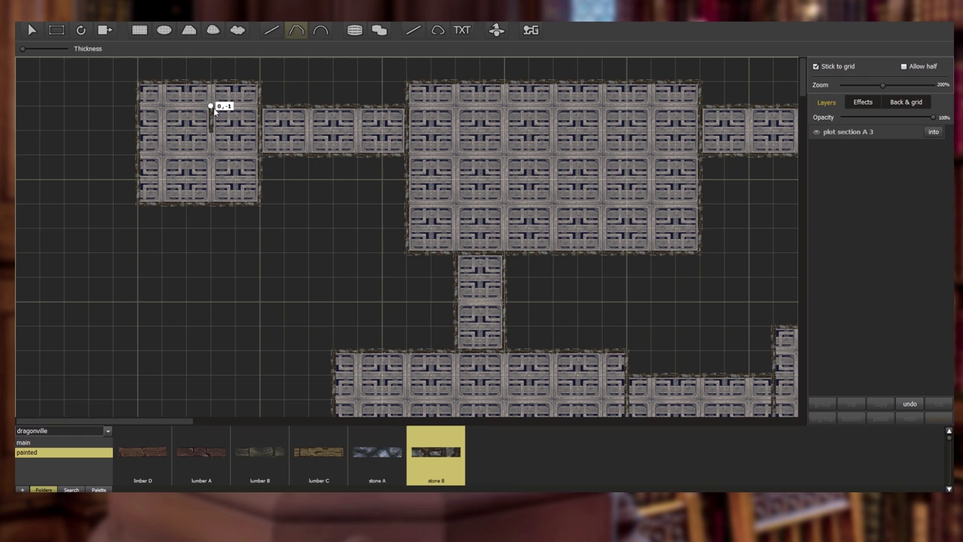
- Stop drawing walls and switch to object placement with the dragonville stairs in view
key(Escape)
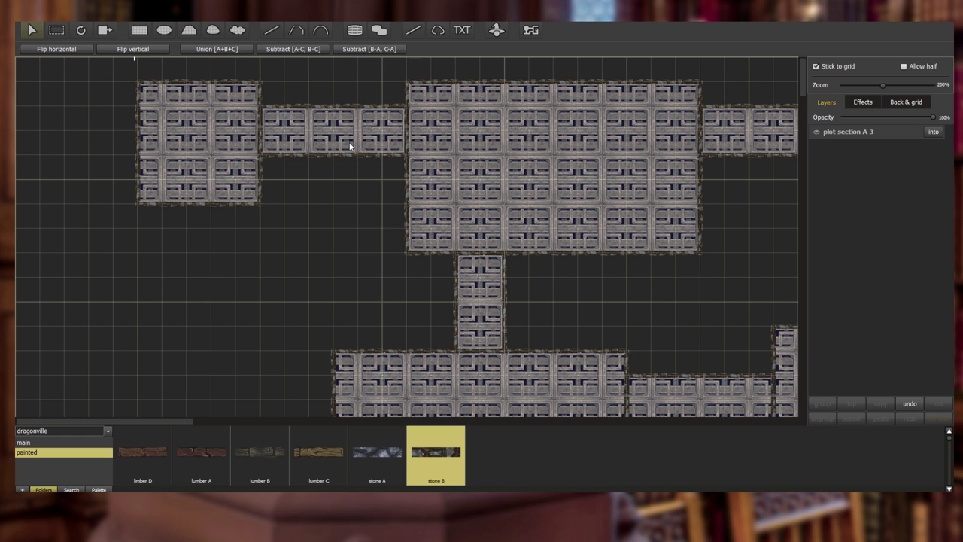
click(354, 31)
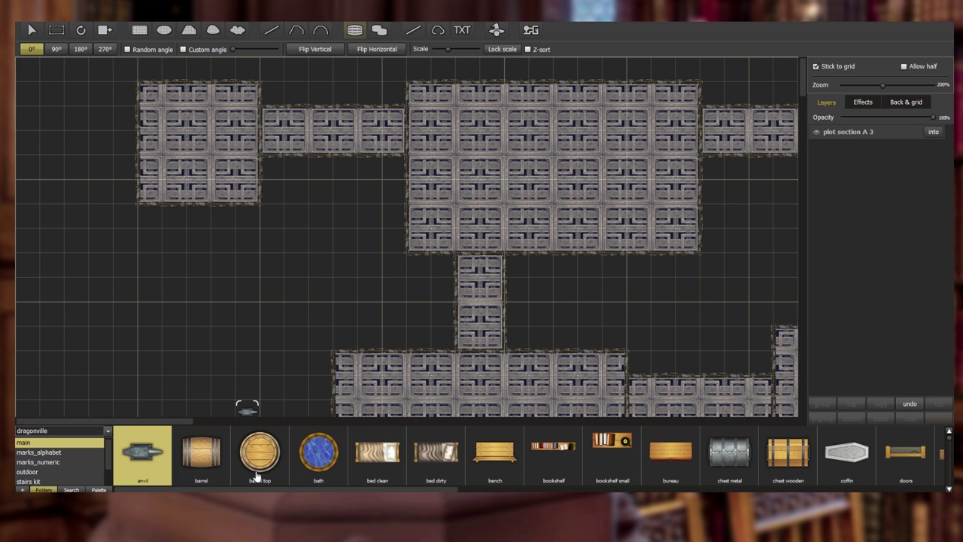
scroll(249, 488, right, 3)
scroll(248, 488, right, 15)
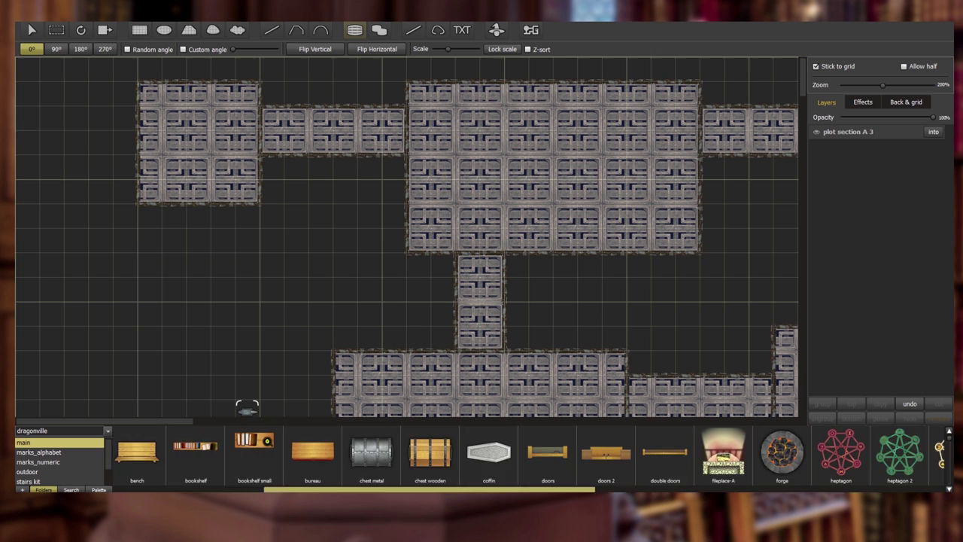
scroll(249, 488, right, 5)
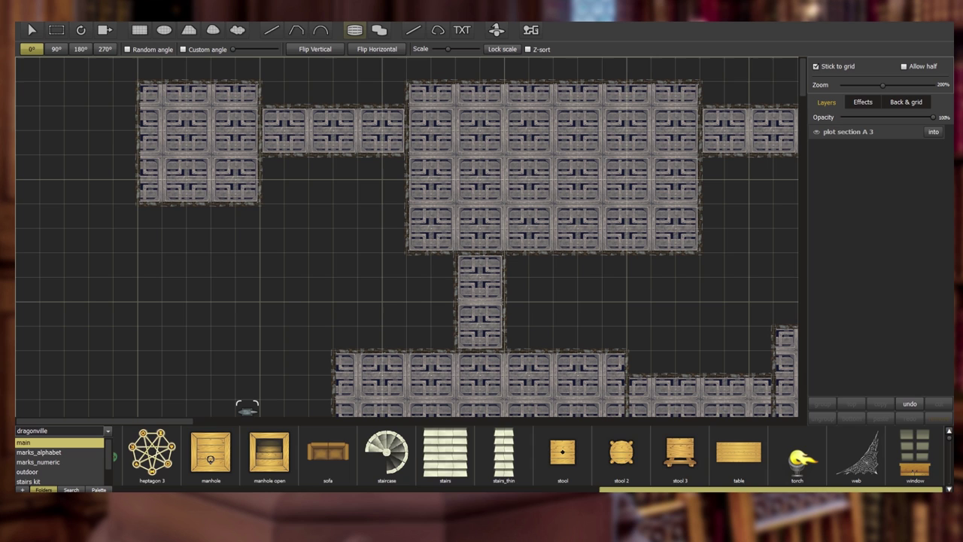
scroll(248, 407, left, 3)
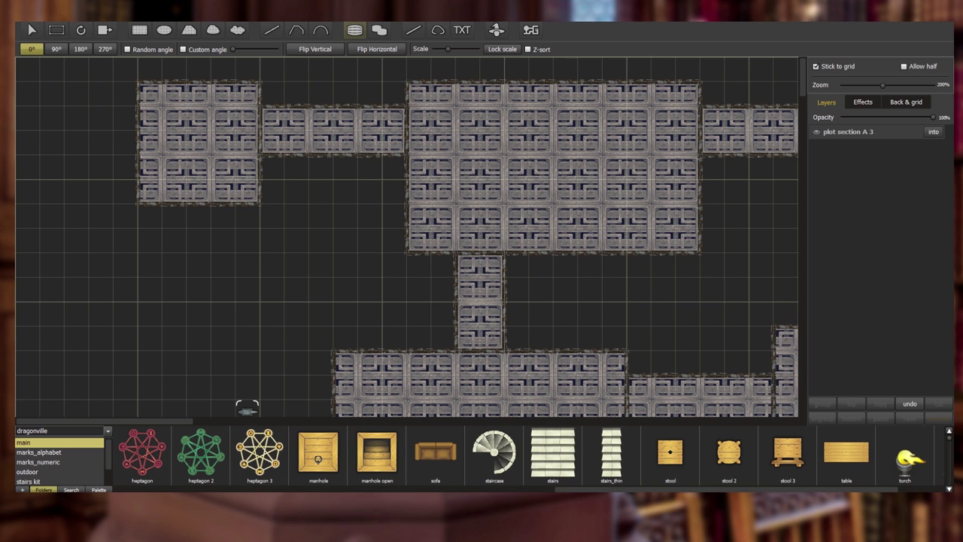
- Place stairs at 270° in the west corridor and at 0° in the southern passage
click(560, 456)
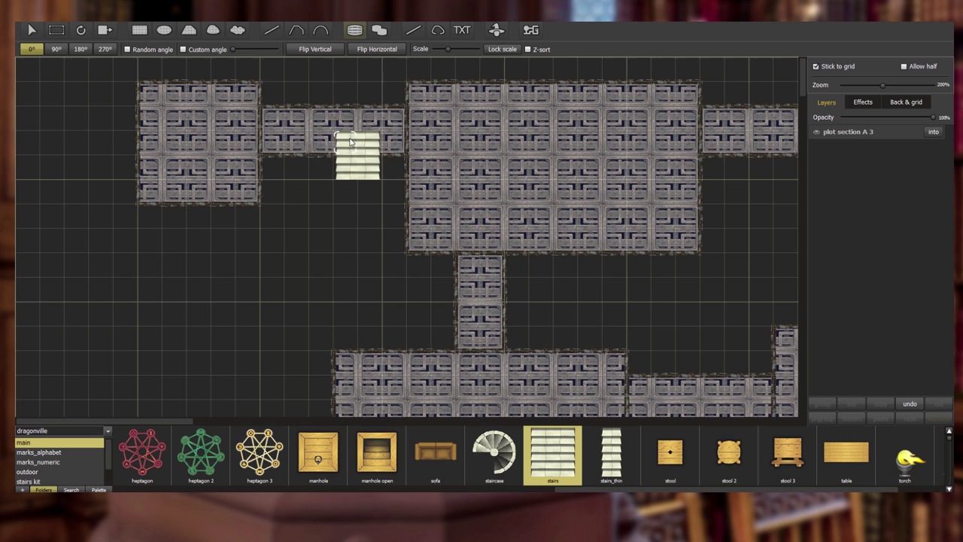
click(56, 49)
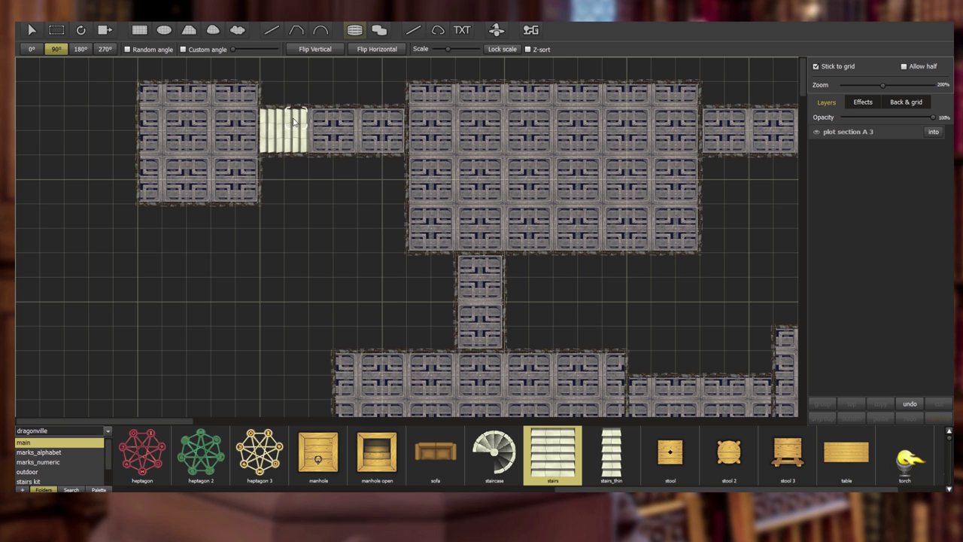
click(105, 49)
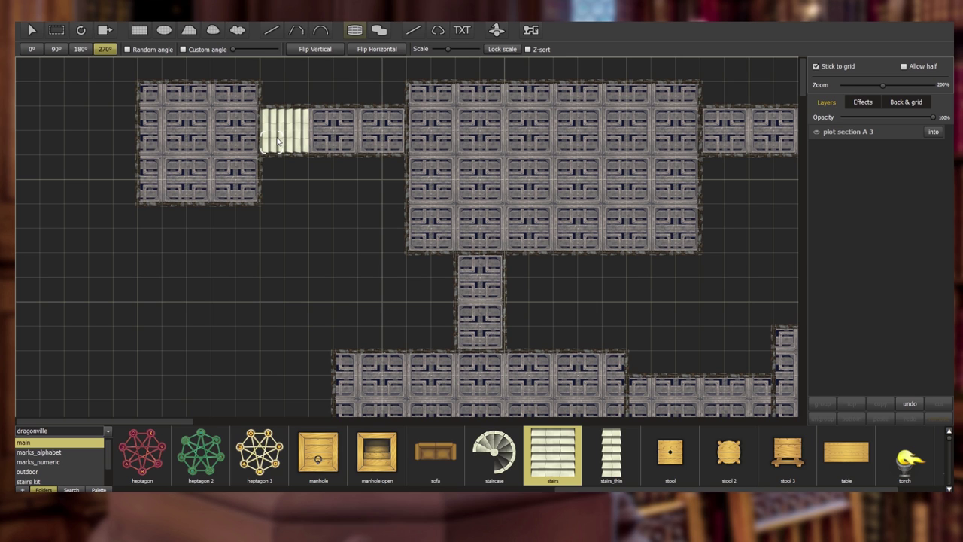
click(278, 140)
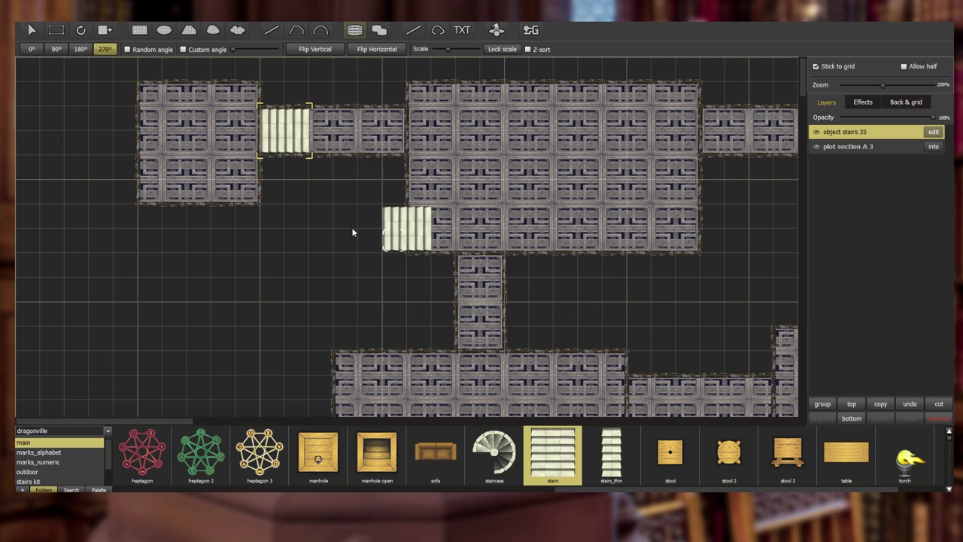
click(80, 49)
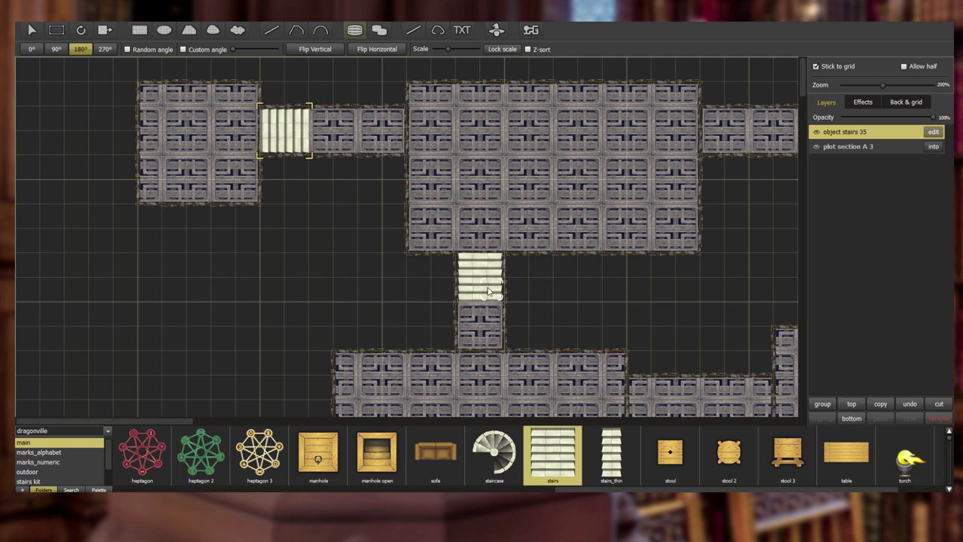
click(56, 49)
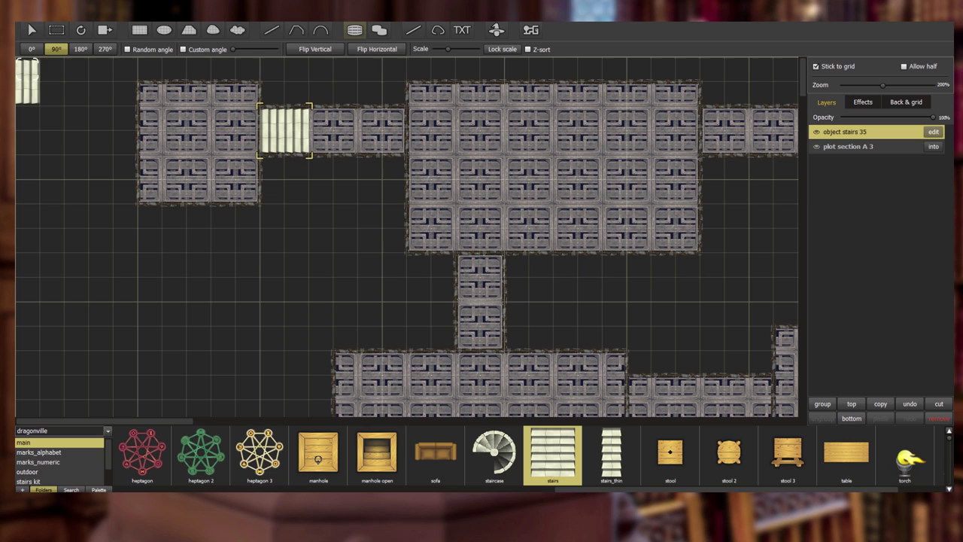
click(28, 49)
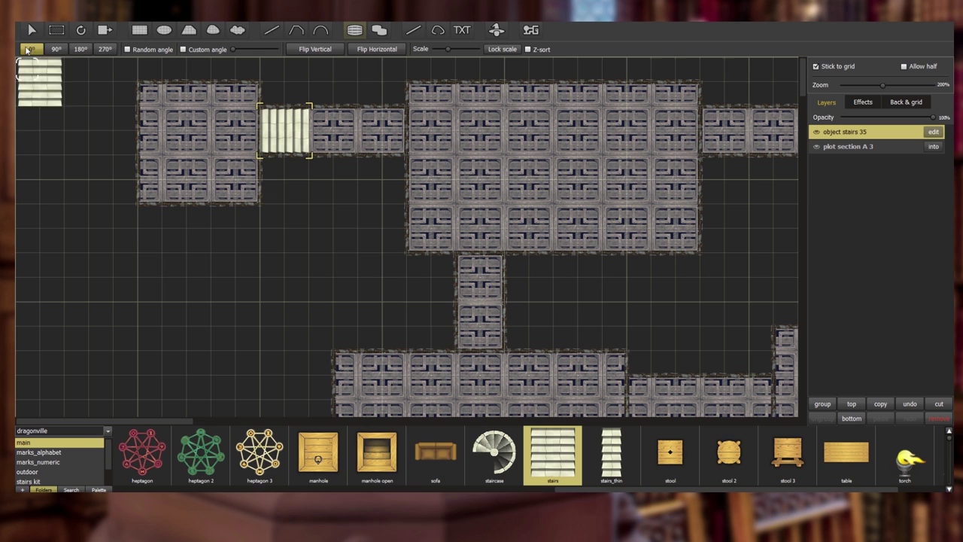
click(476, 271)
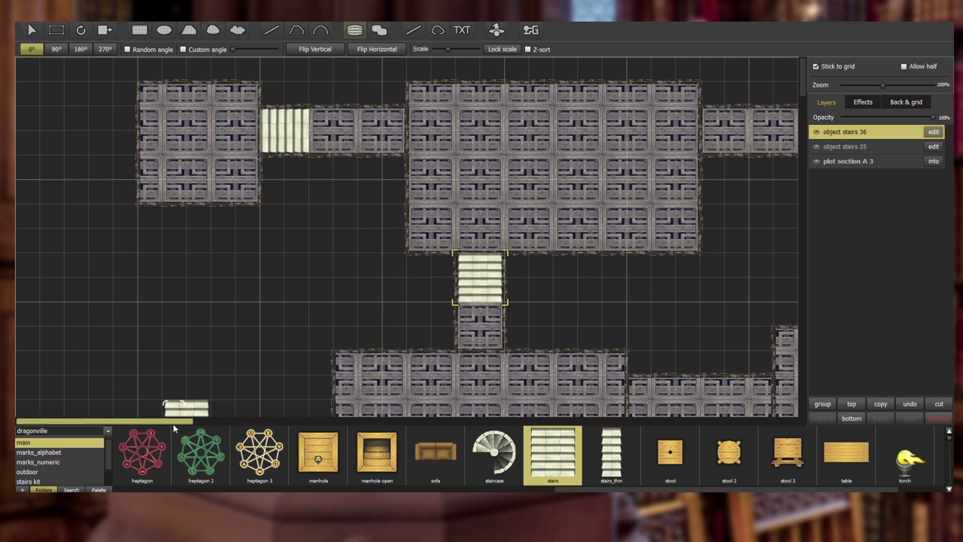
- Place quarter-turned stairs in the east corridor
drag(173, 425, 221, 423)
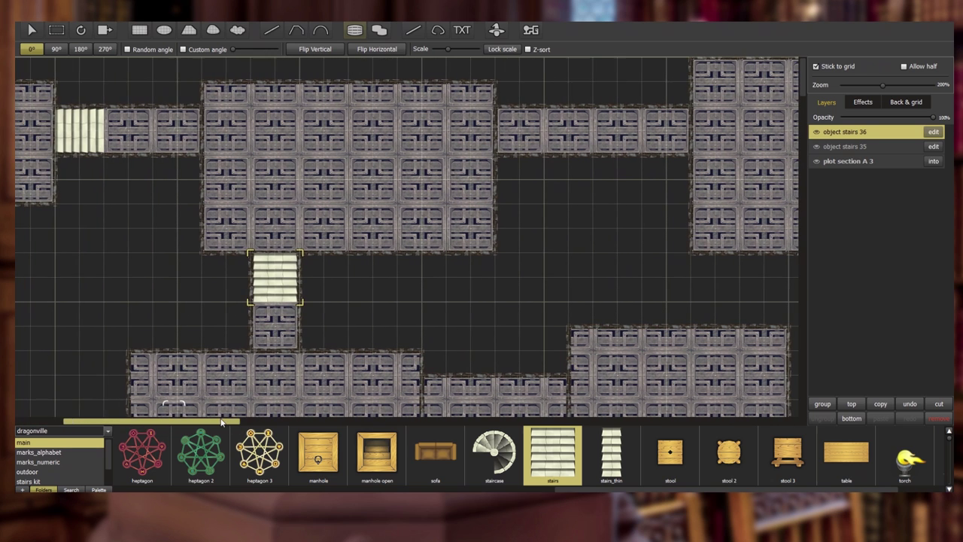
click(80, 49)
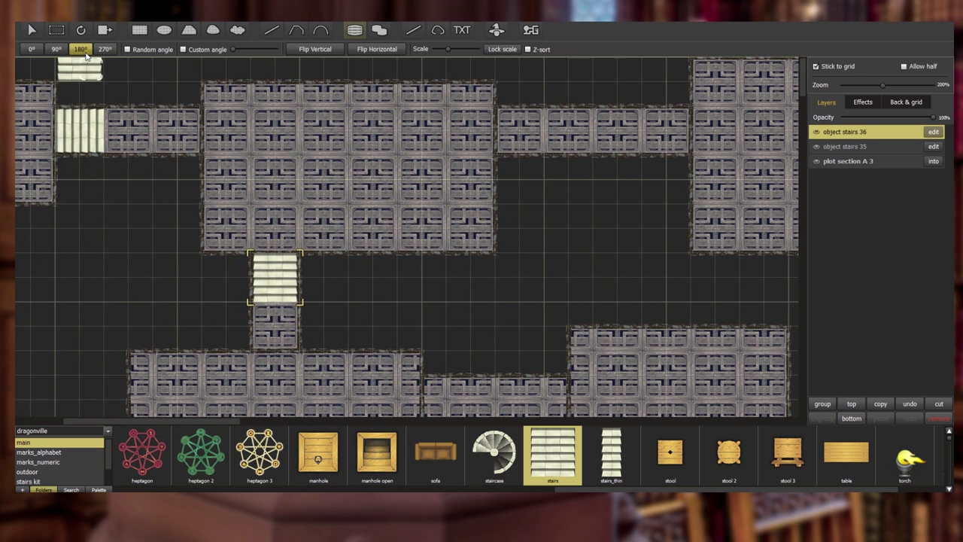
click(62, 48)
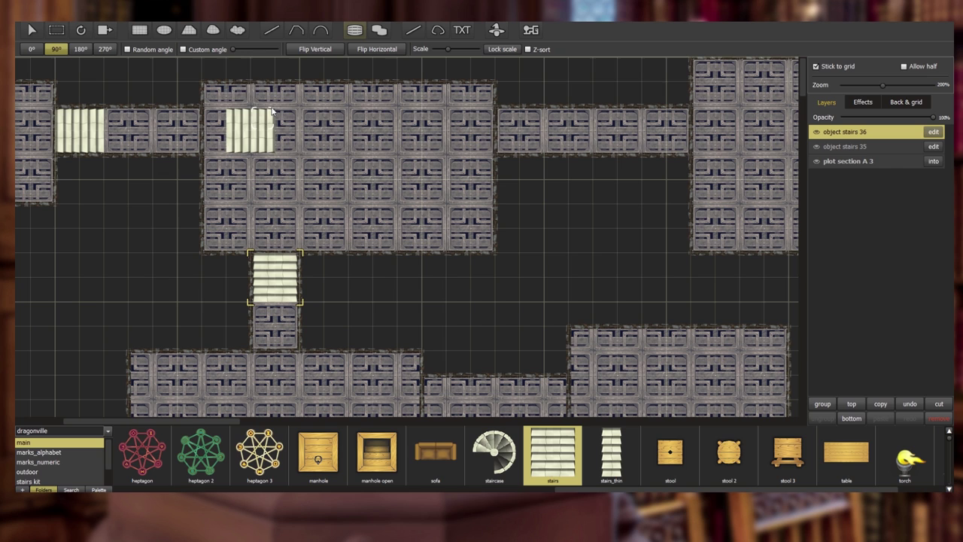
click(529, 126)
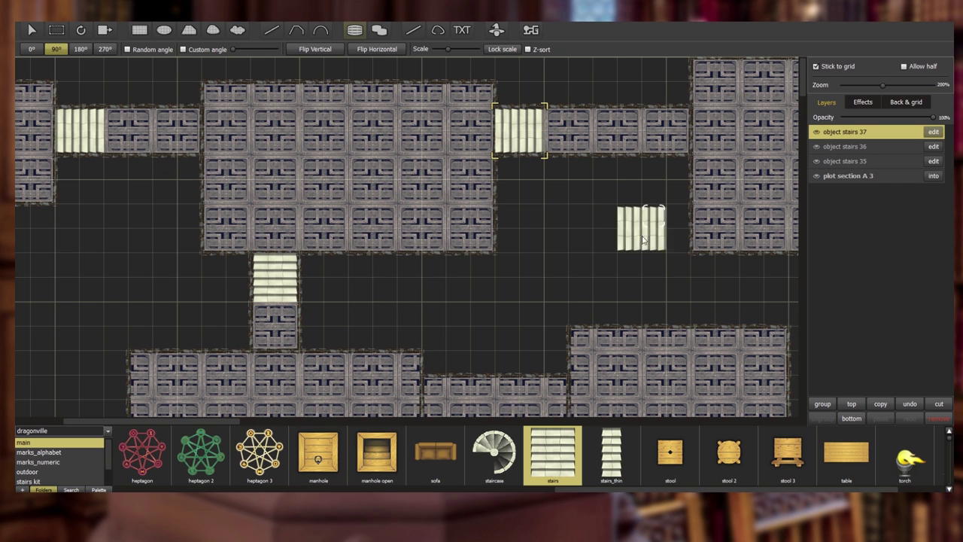
- Place unrotated stairs where the north corridor meets the lower chamber
scroll(802, 98, down, 1)
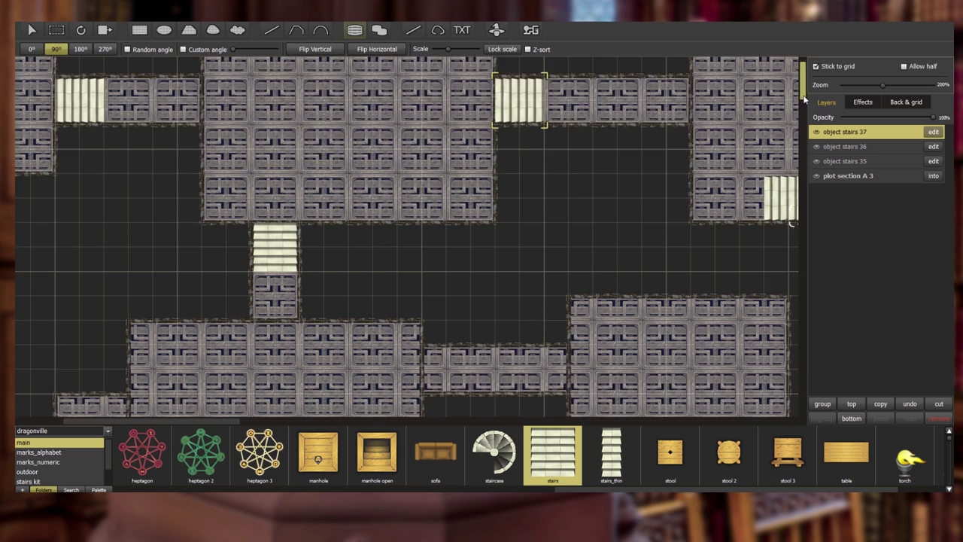
drag(803, 98, 806, 158)
click(815, 164)
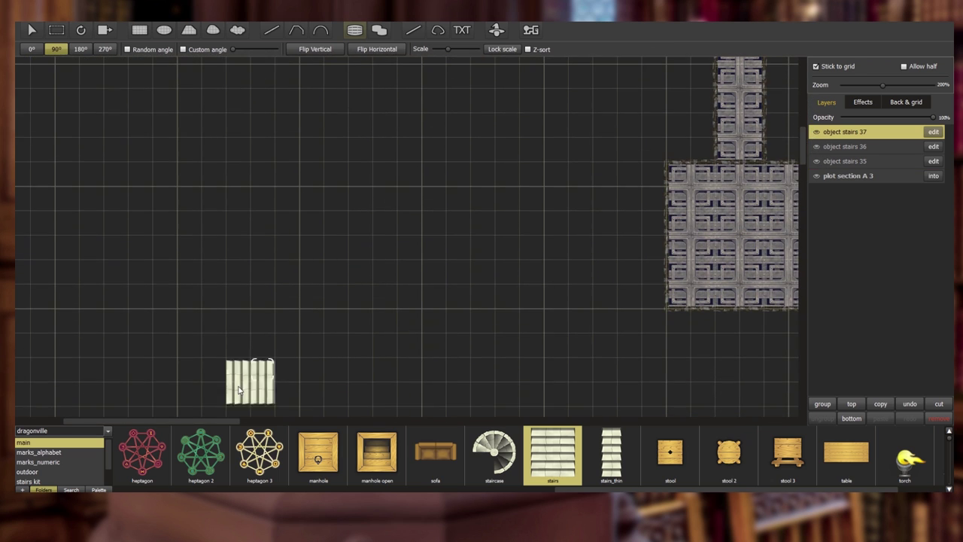
drag(214, 422, 290, 435)
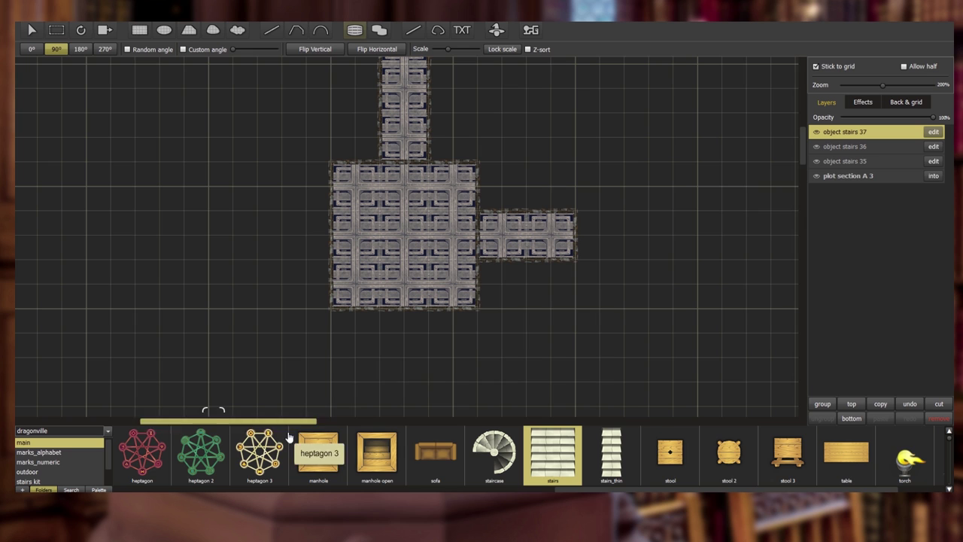
mouse_move(801, 154)
mouse_down()
mouse_move(802, 132)
mouse_move(801, 141)
mouse_up()
key(r)
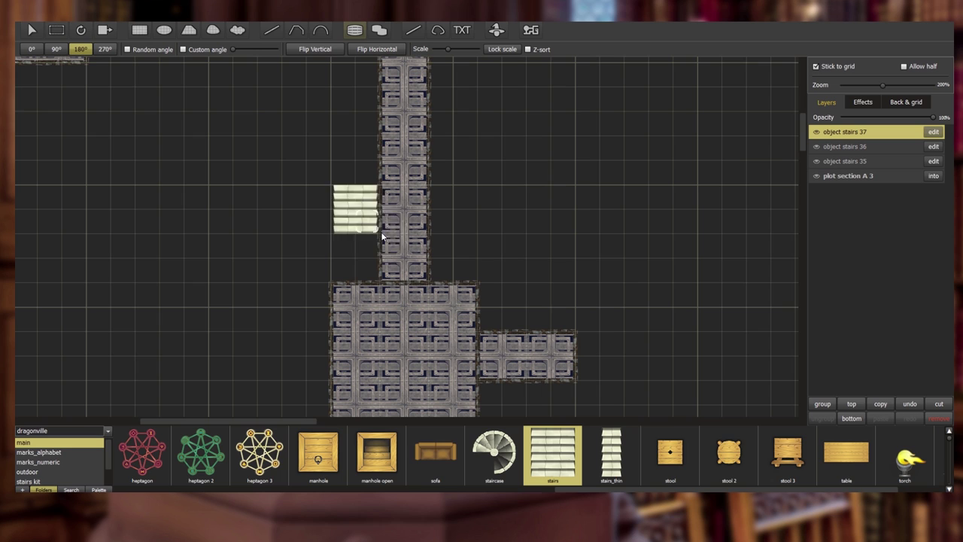
click(32, 49)
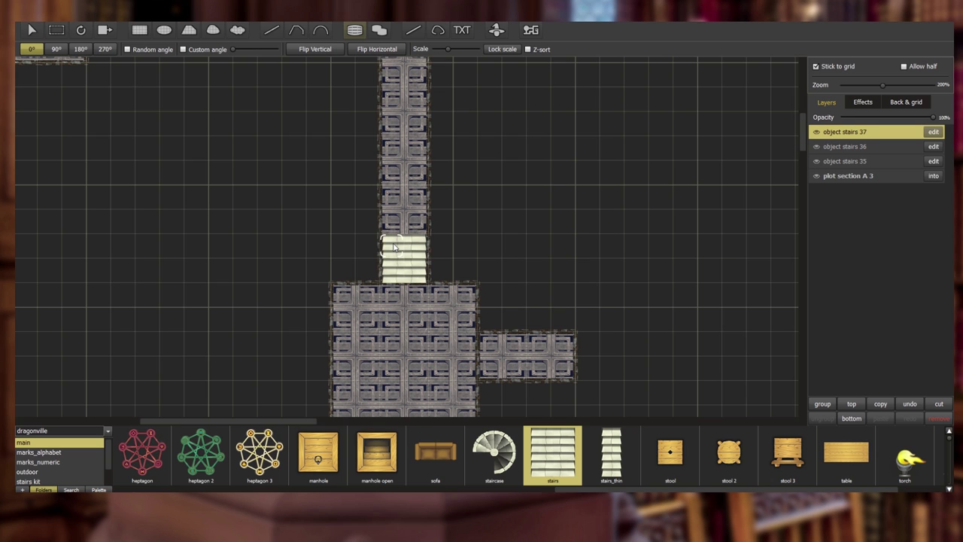
click(80, 49)
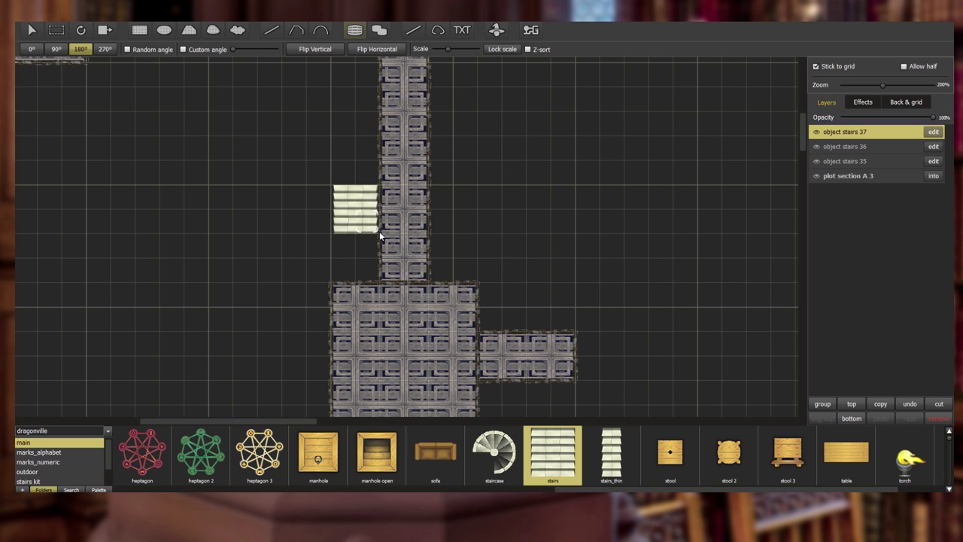
click(105, 49)
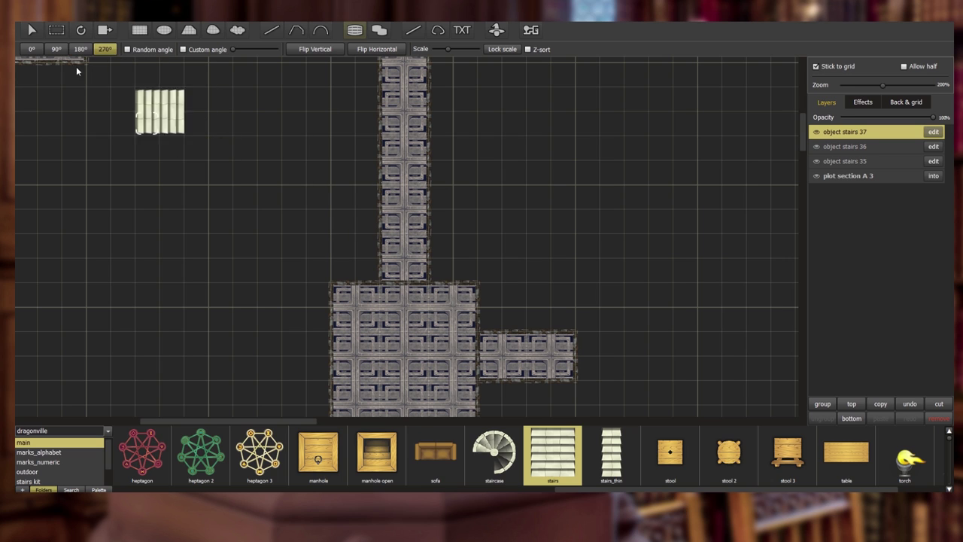
click(33, 51)
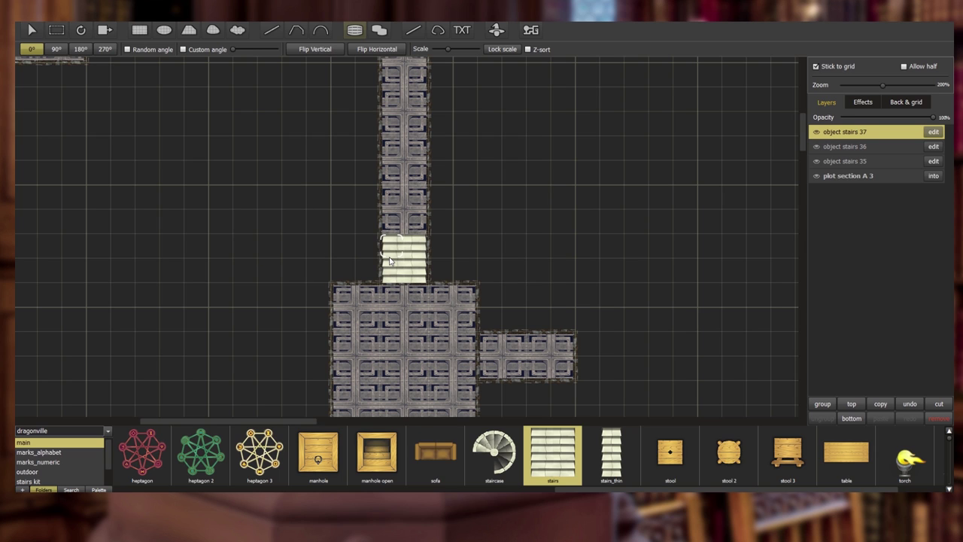
click(81, 49)
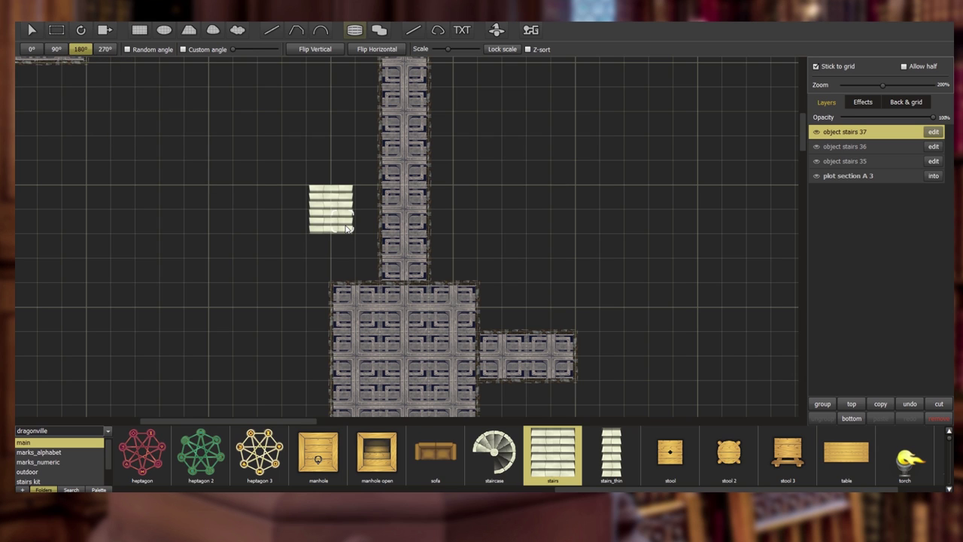
click(30, 49)
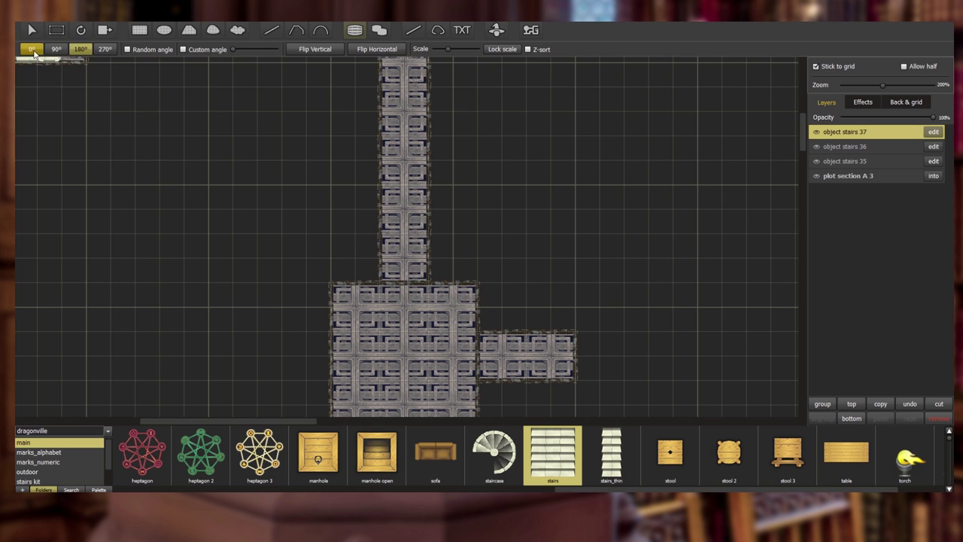
click(403, 254)
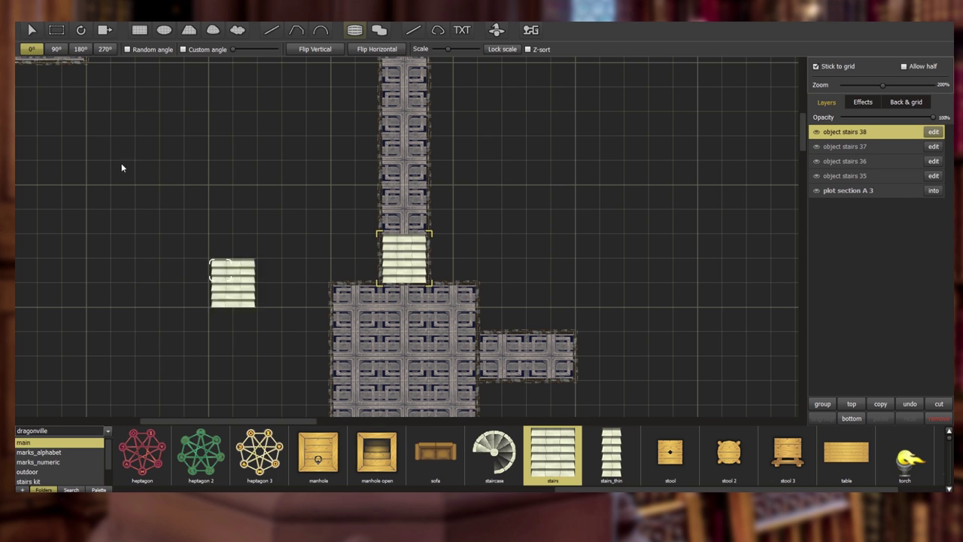
- Place quarter-turned stairs at the east corridor's end, then reset rotation to 0°
click(56, 49)
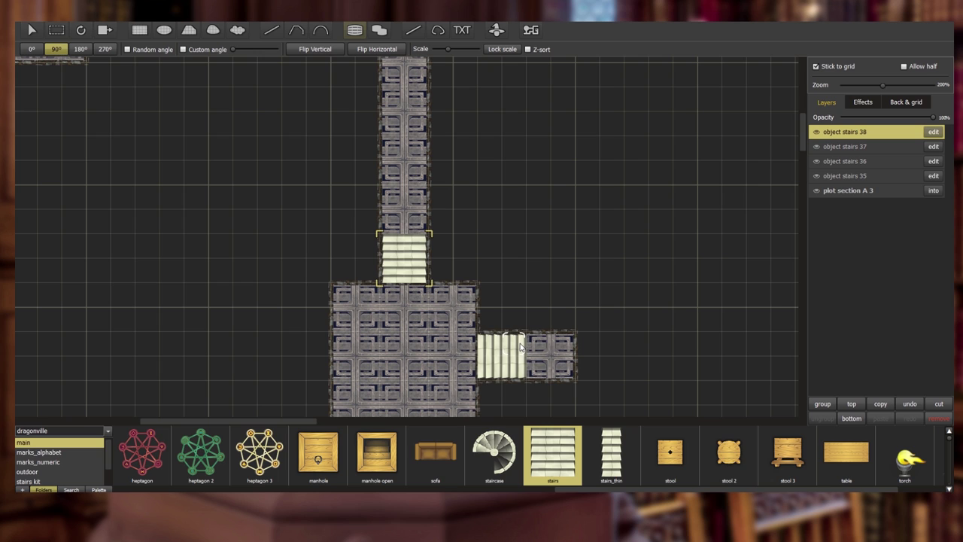
click(558, 351)
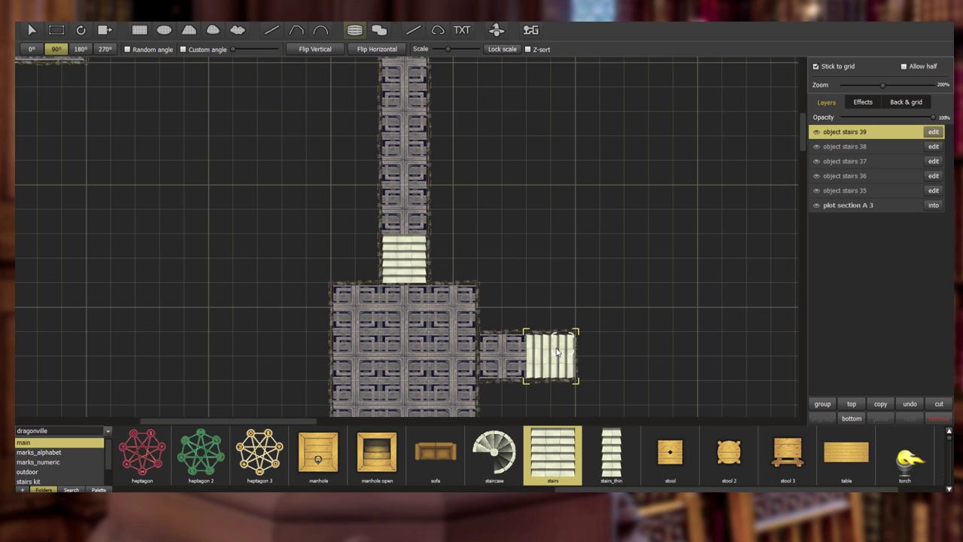
click(31, 49)
- Browse the outdoor, stairs kit and table decor object folders
click(47, 472)
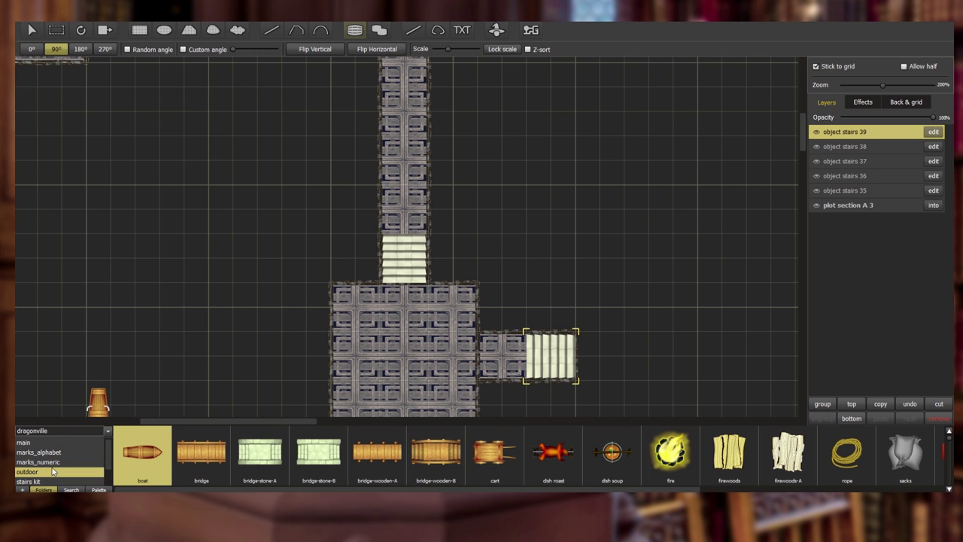
scroll(51, 471, down, 1)
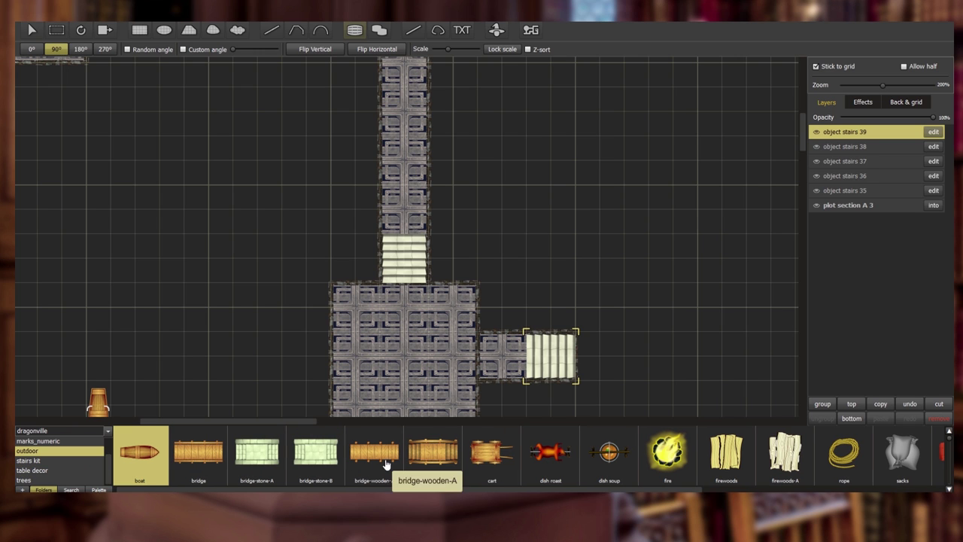
click(27, 462)
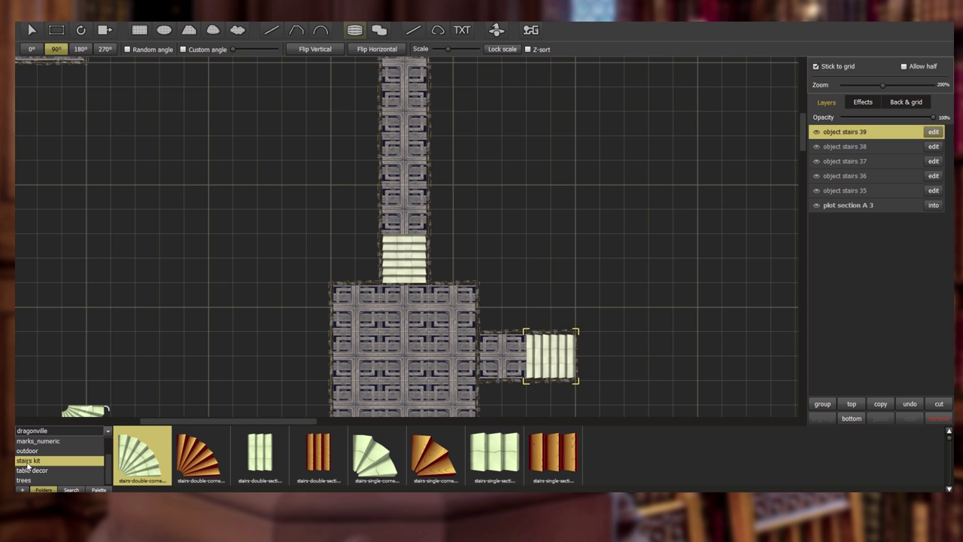
click(46, 471)
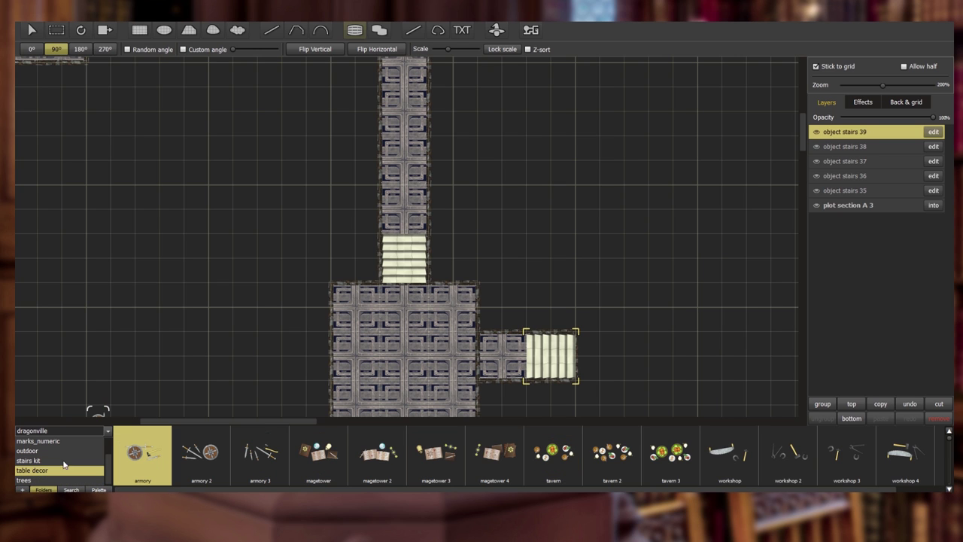
- Switch to the fairy valley collection and show its interior objects
click(108, 433)
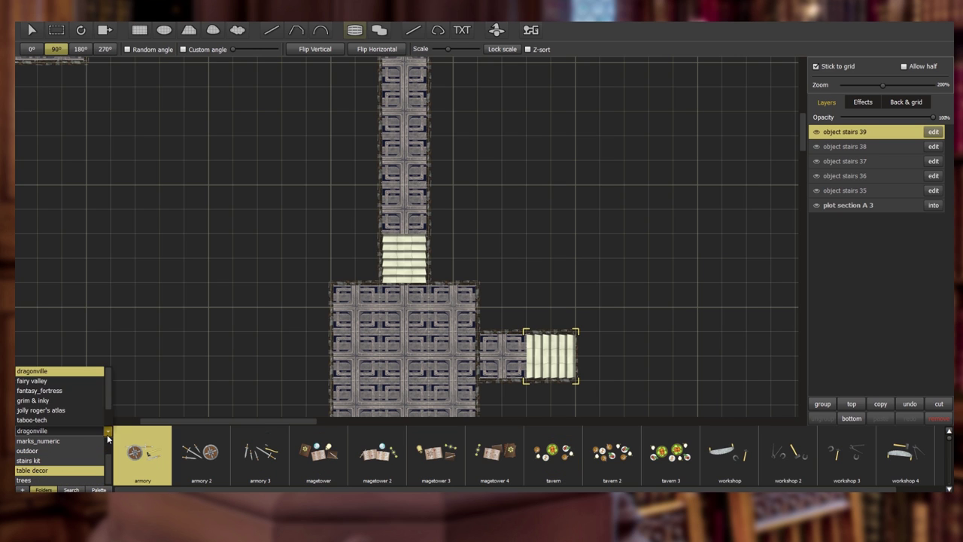
click(50, 384)
click(47, 453)
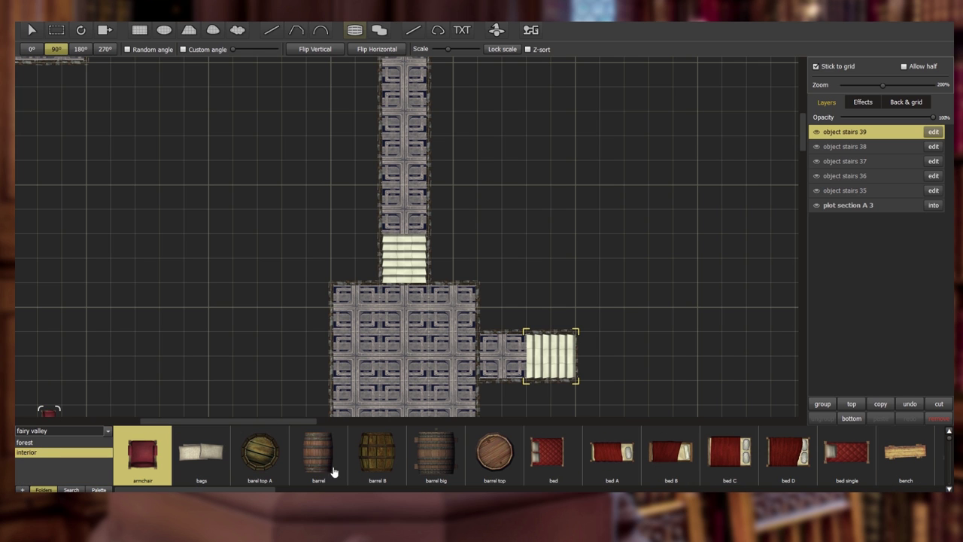
drag(195, 489, 529, 490)
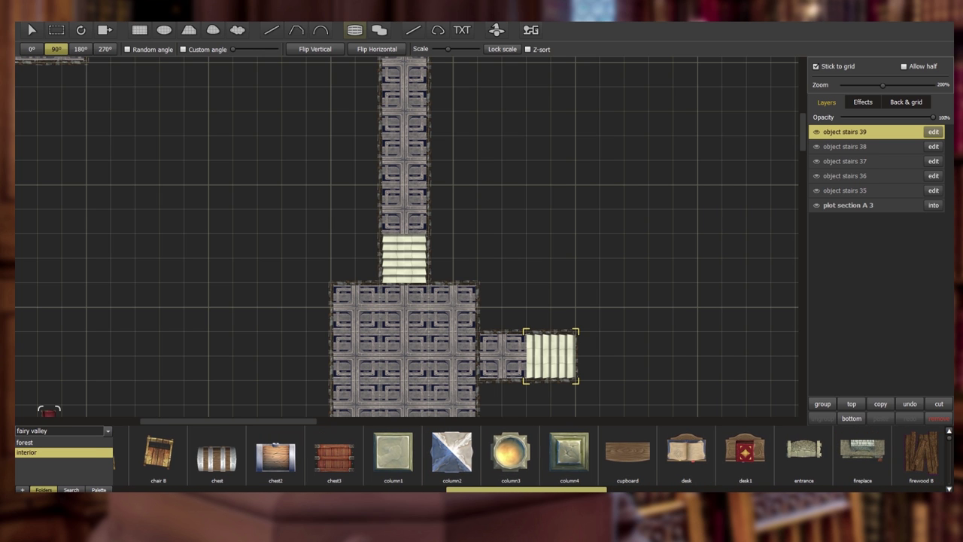
- Select column4 and stamp four columns at the first chamber's corners
click(566, 459)
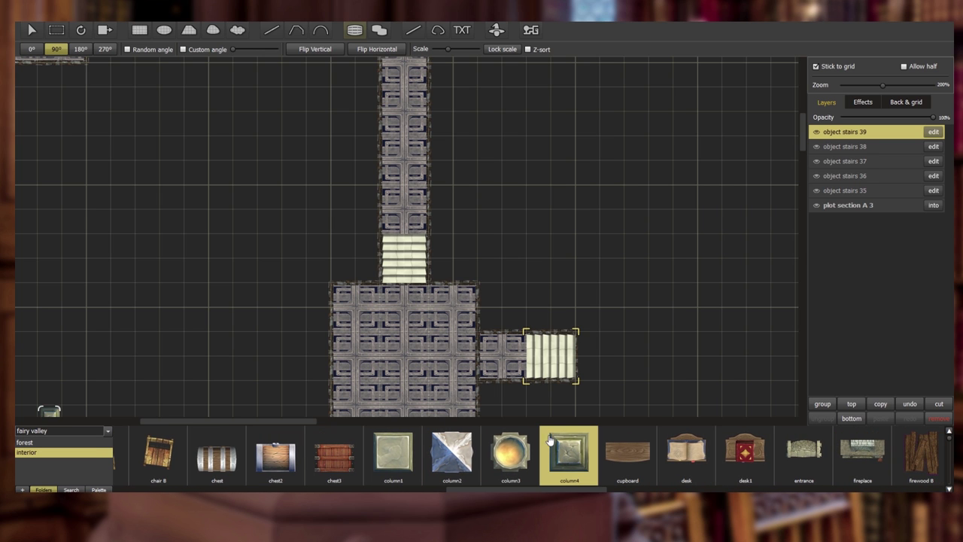
click(361, 318)
click(441, 319)
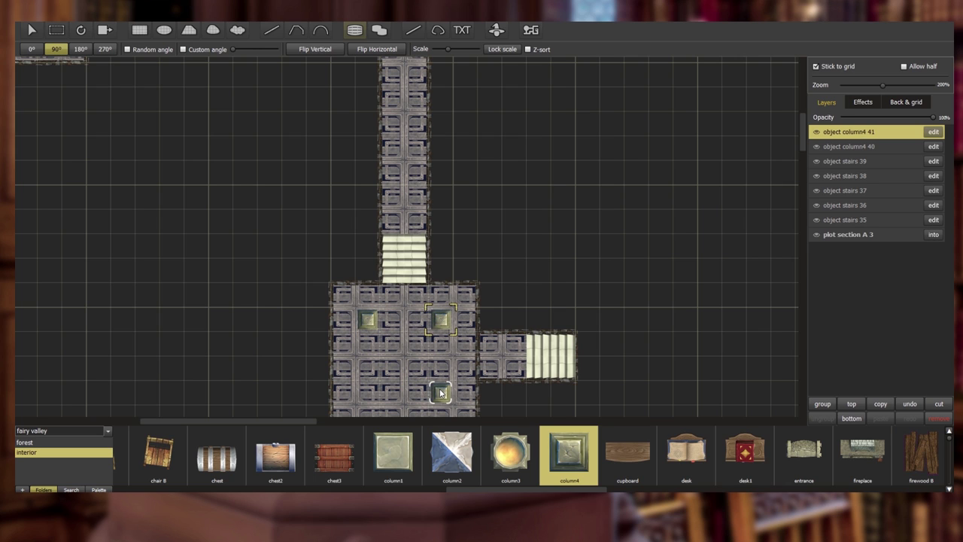
click(441, 392)
click(368, 393)
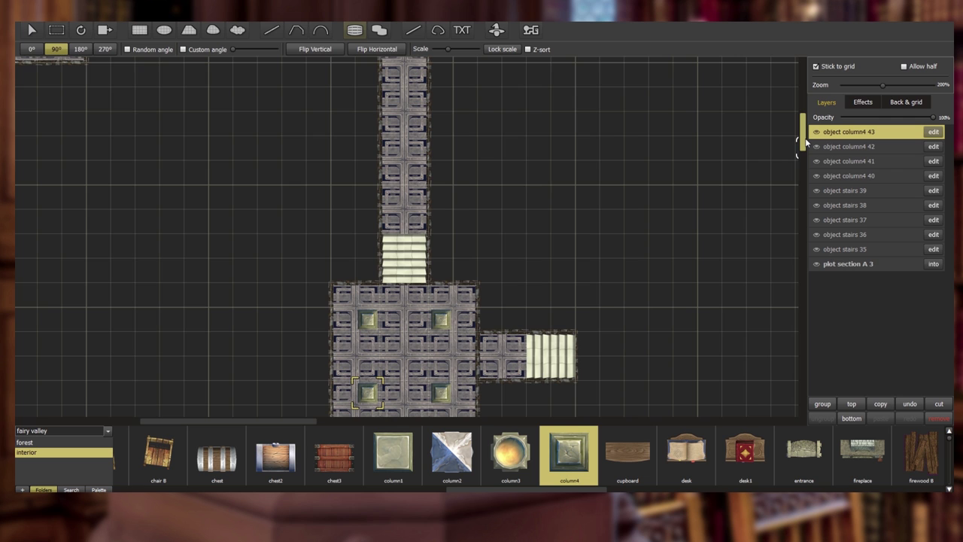
- Place four columns in the upper chamber, two left and two right
drag(805, 143, 802, 109)
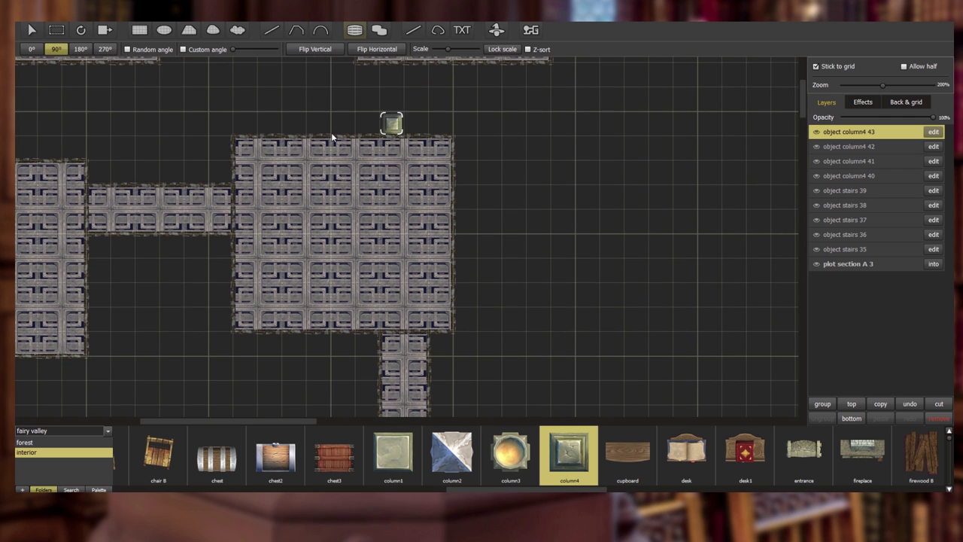
click(265, 167)
click(388, 168)
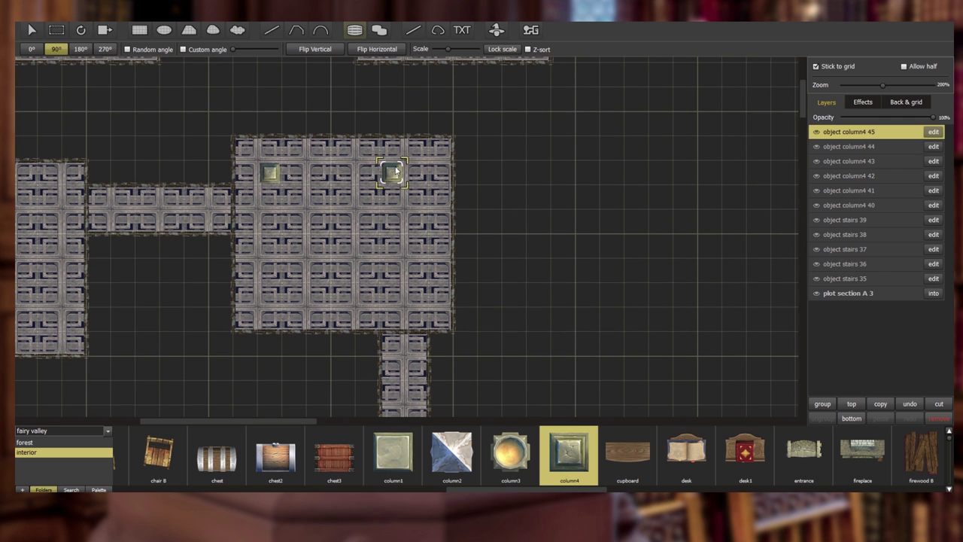
click(387, 290)
click(265, 292)
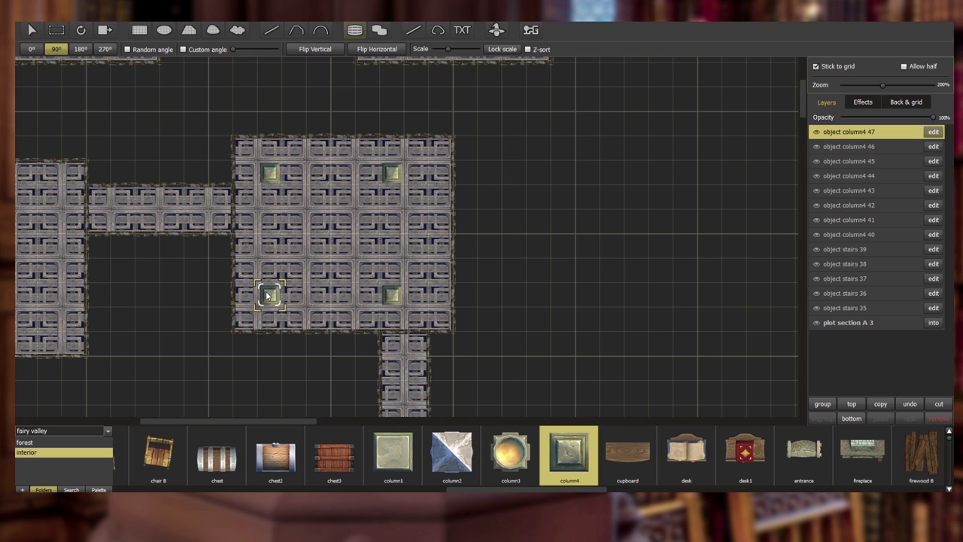
- Place four columns in the left chamber, pairing upper and lower positions
drag(309, 421, 226, 423)
click(184, 203)
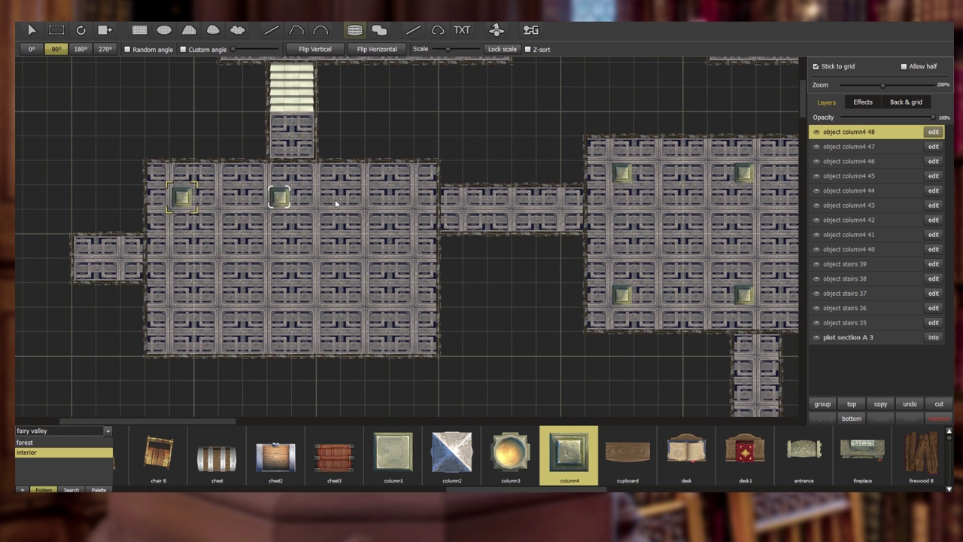
click(405, 203)
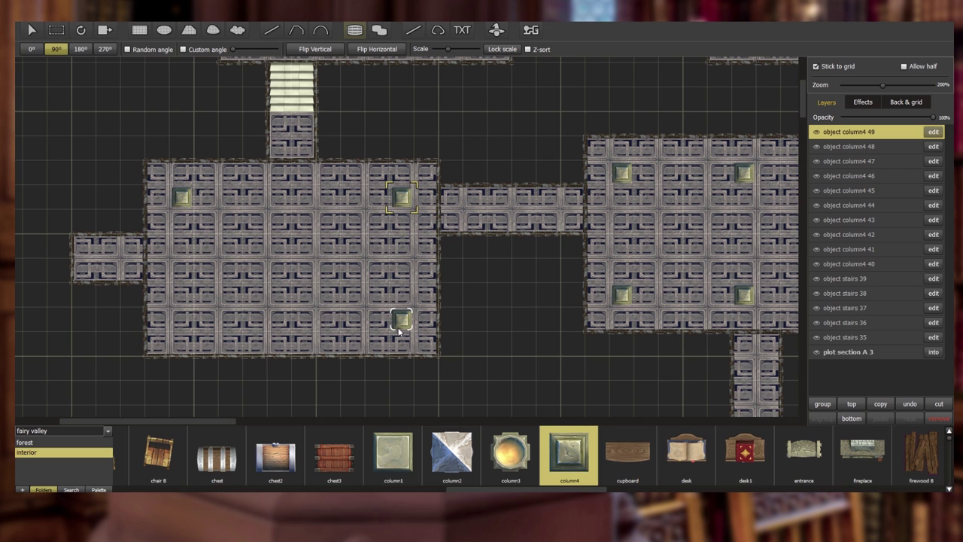
click(402, 322)
click(189, 322)
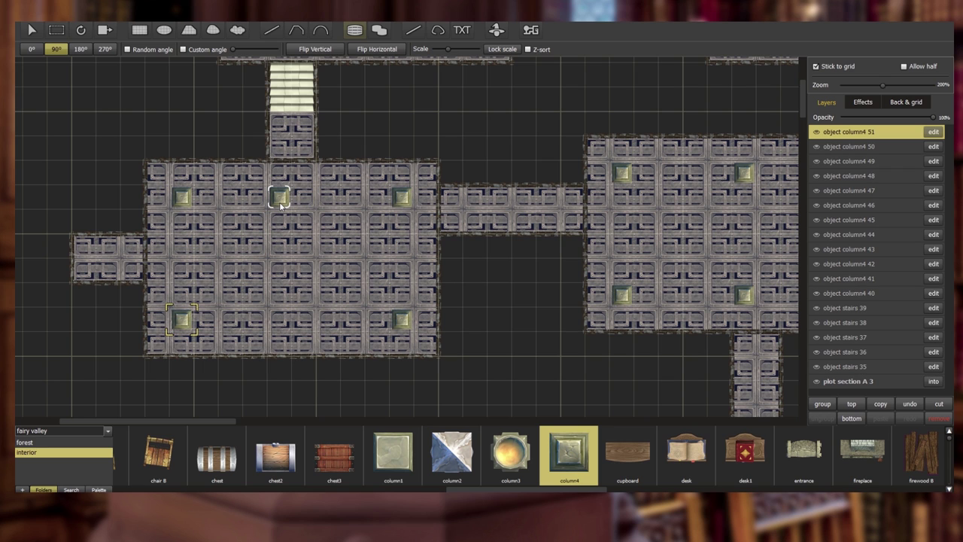
- Line the long upper chamber with four evenly spaced column pairs
drag(803, 105, 806, 83)
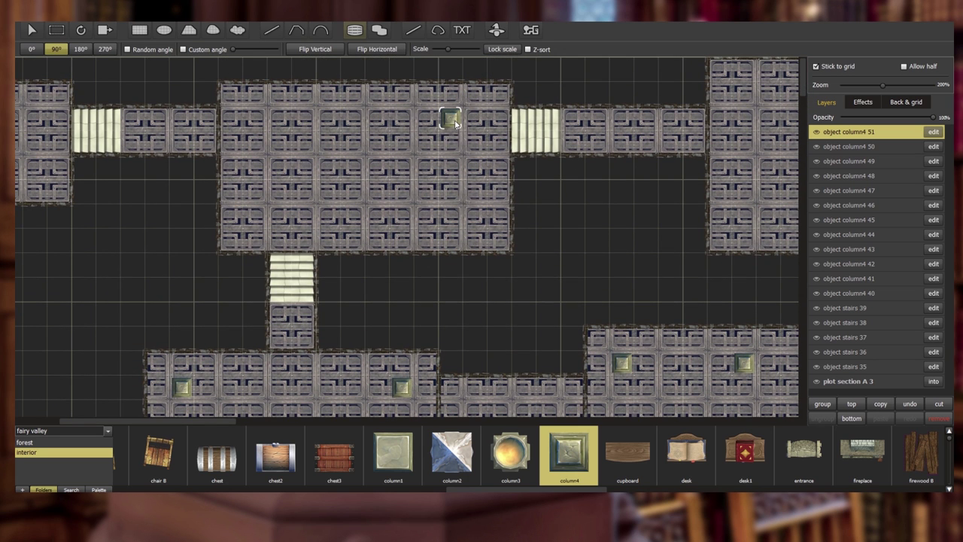
click(449, 115)
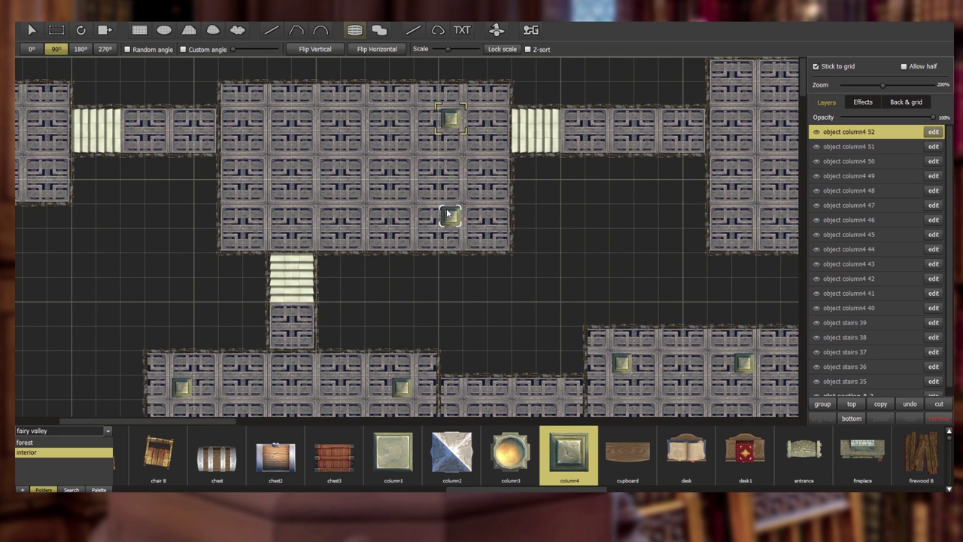
click(447, 213)
click(326, 216)
click(328, 119)
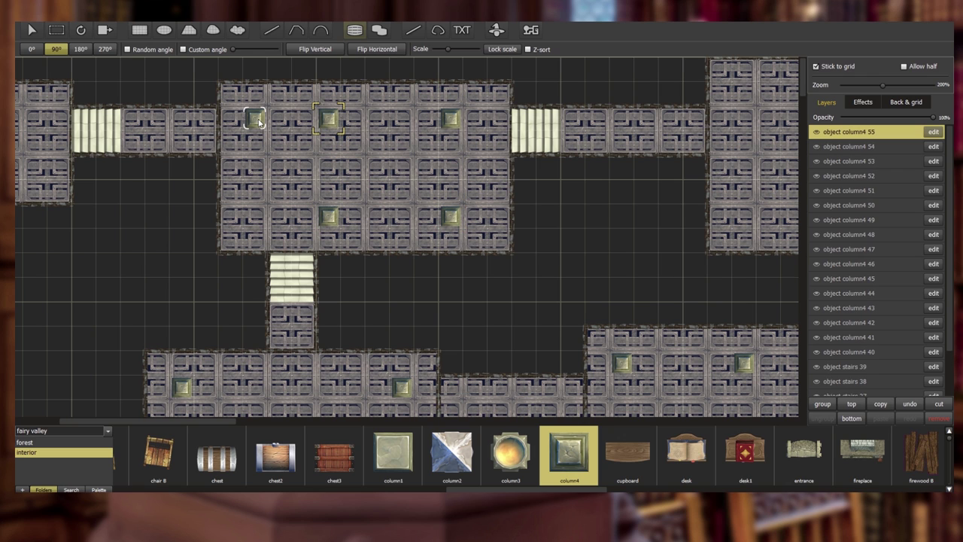
click(256, 120)
click(250, 215)
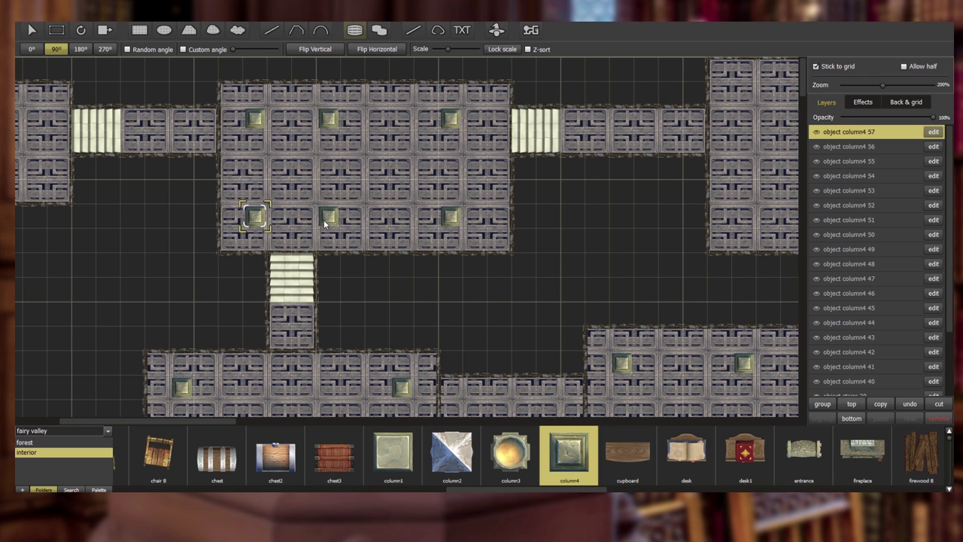
click(377, 218)
click(377, 119)
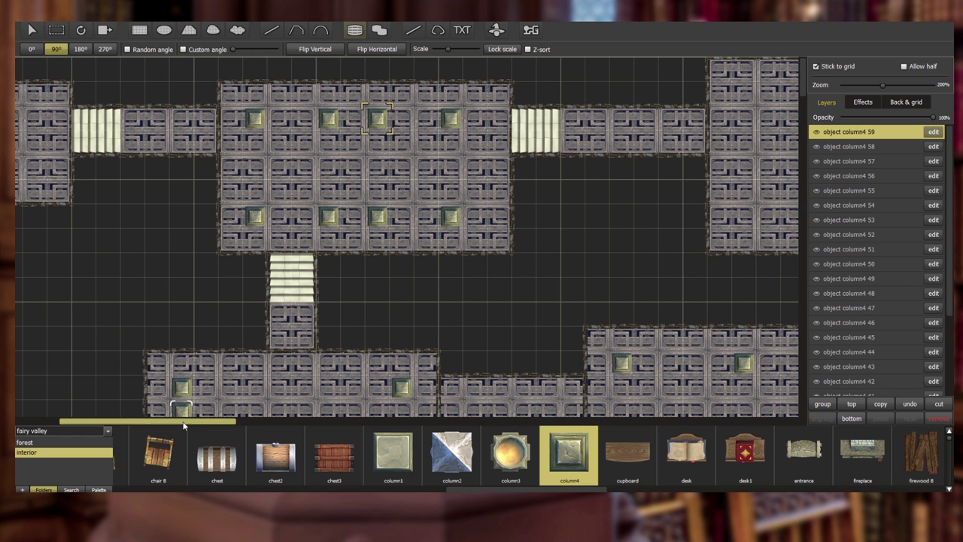
- Add two column pairs in the upper-right chamber
drag(184, 422, 256, 425)
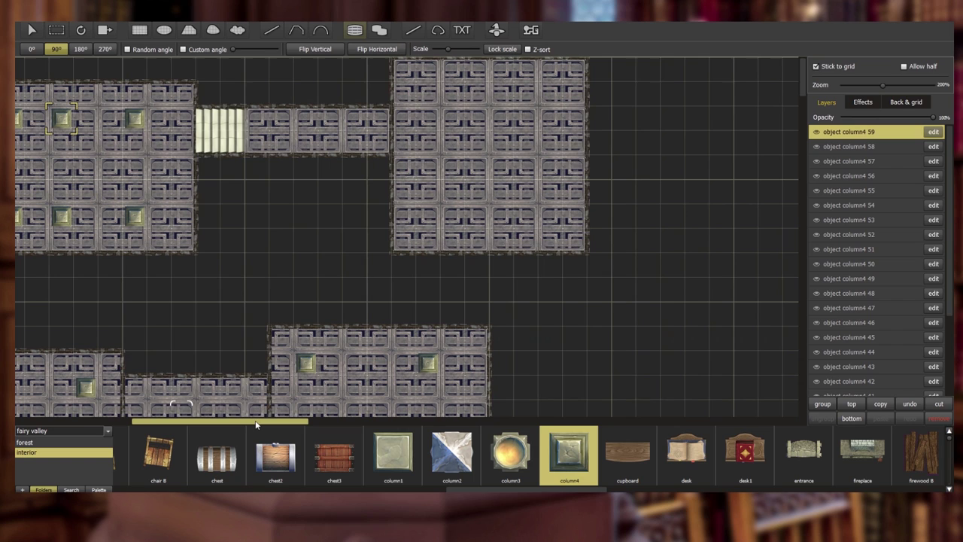
click(452, 119)
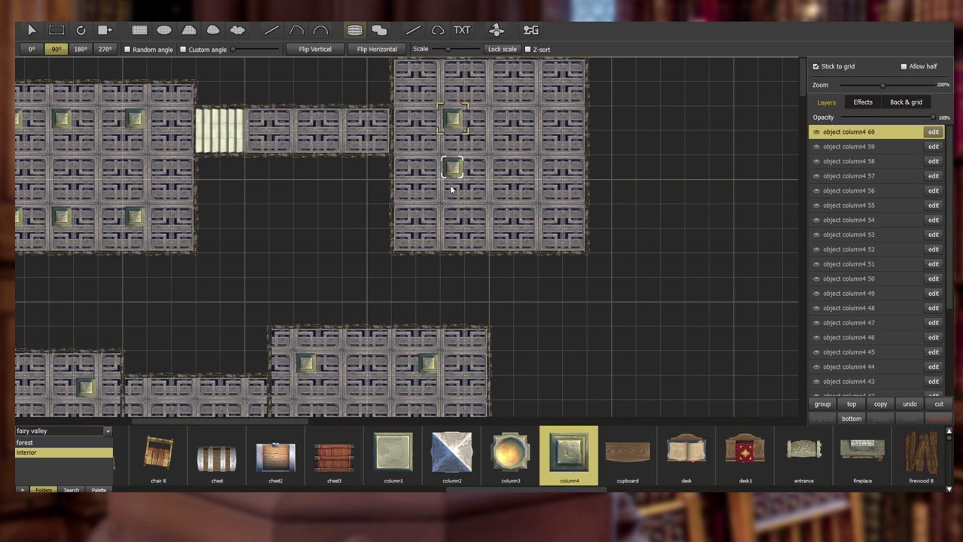
click(452, 190)
click(526, 191)
click(526, 118)
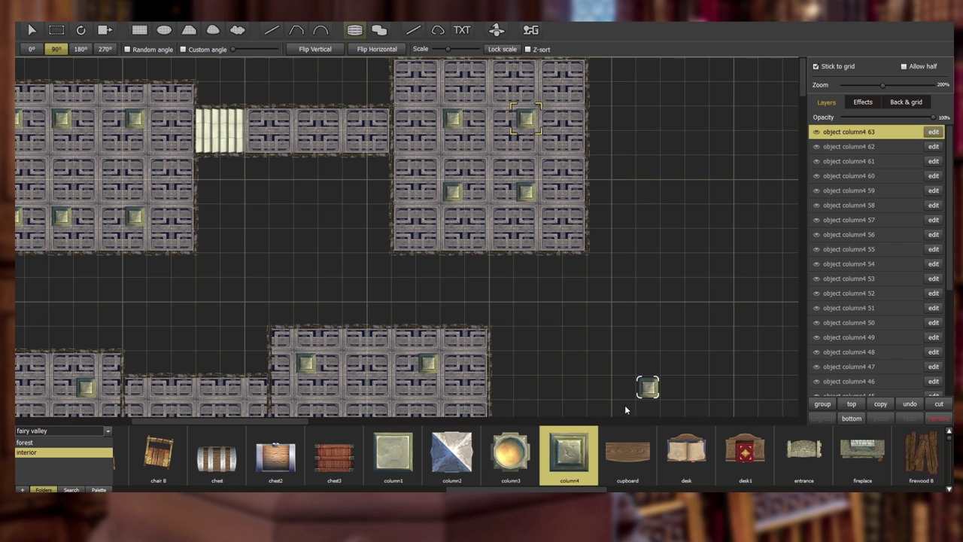
- Switch the asset palette to the fantasy_fortress set and browse its on_table_staff folder
scroll(468, 489, left, 3)
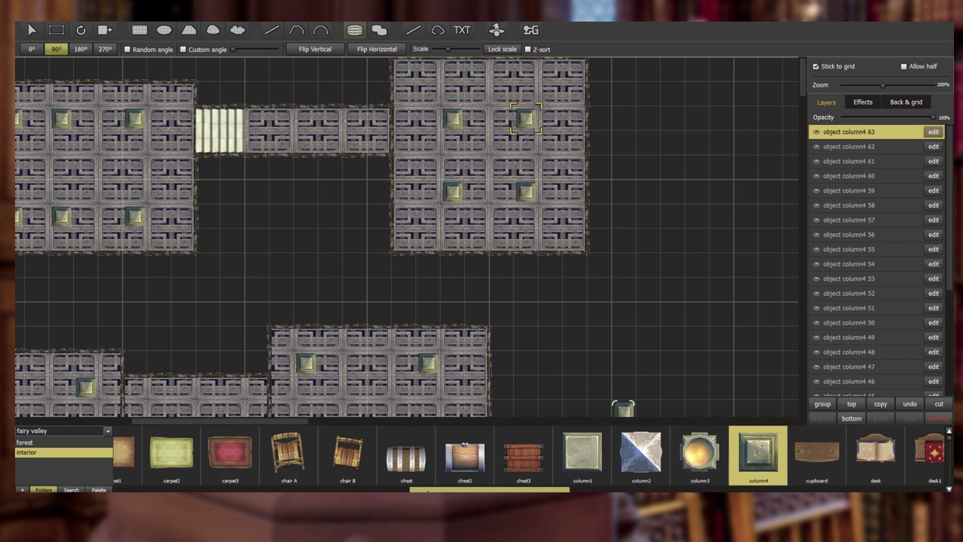
scroll(529, 455, left, 5)
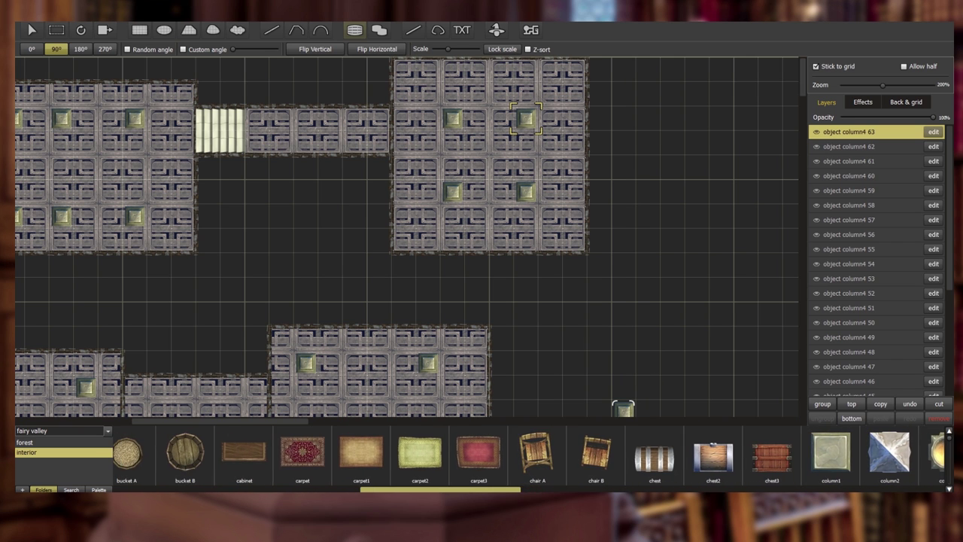
scroll(529, 456, left, 6)
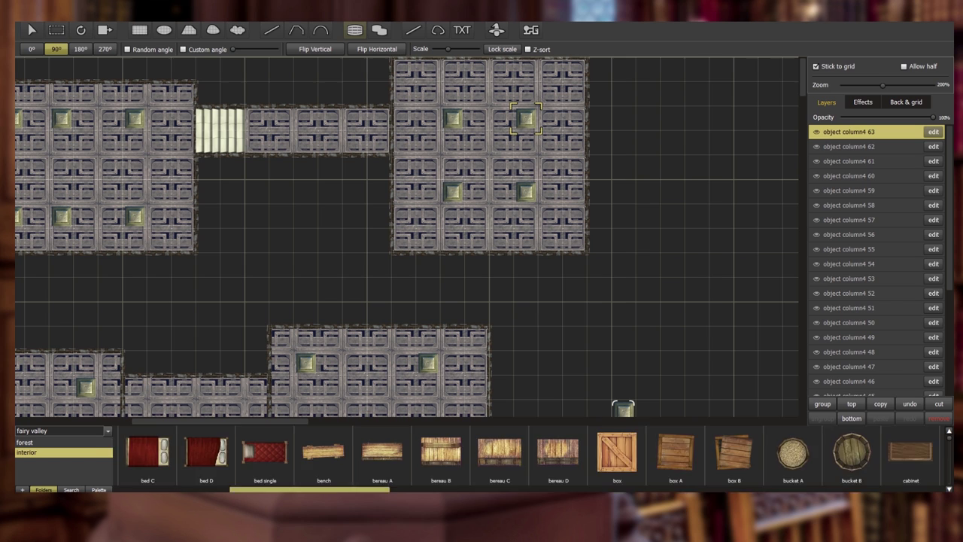
scroll(529, 456, left, 3)
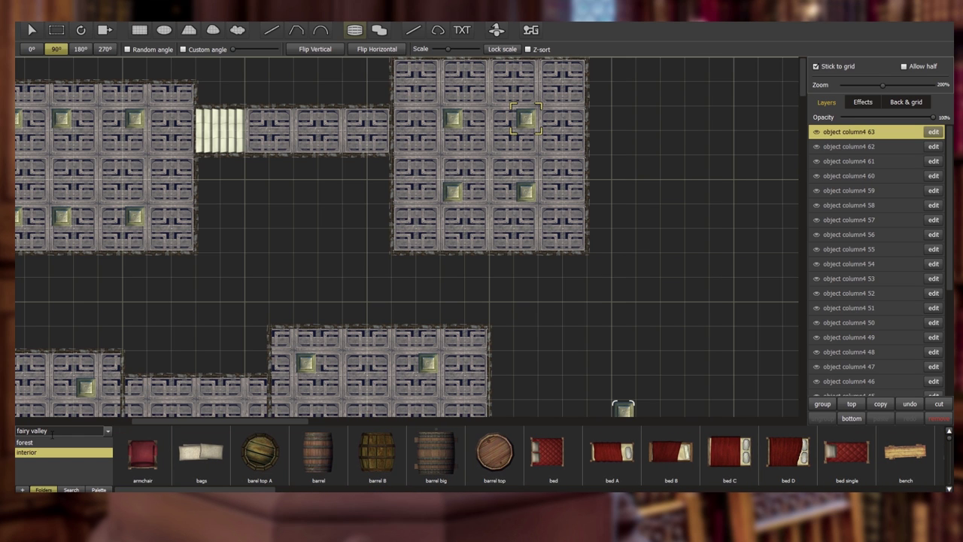
click(52, 433)
click(106, 434)
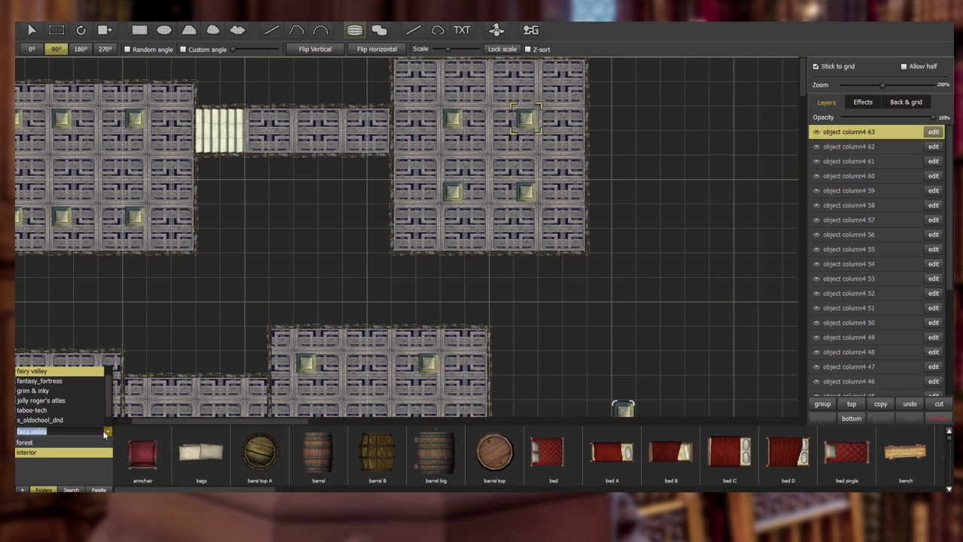
click(59, 379)
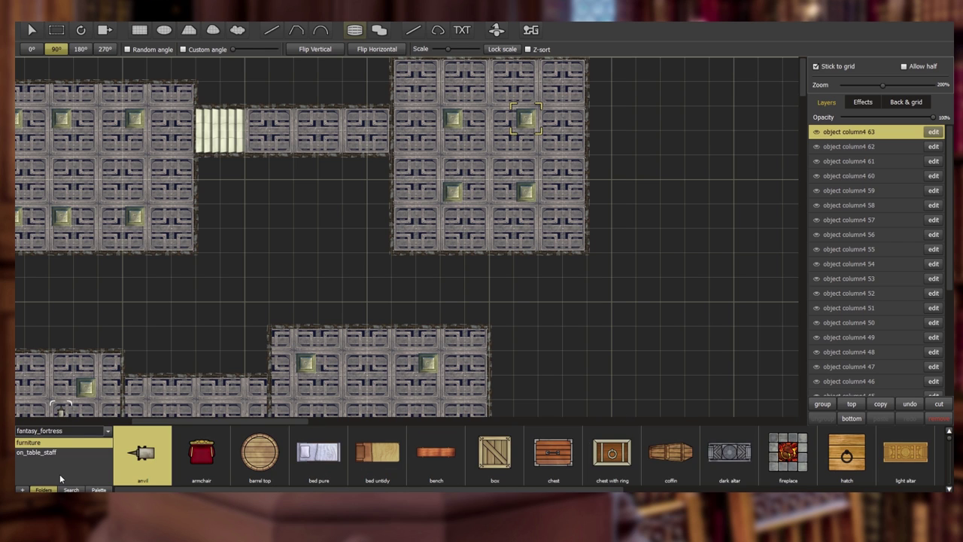
click(50, 454)
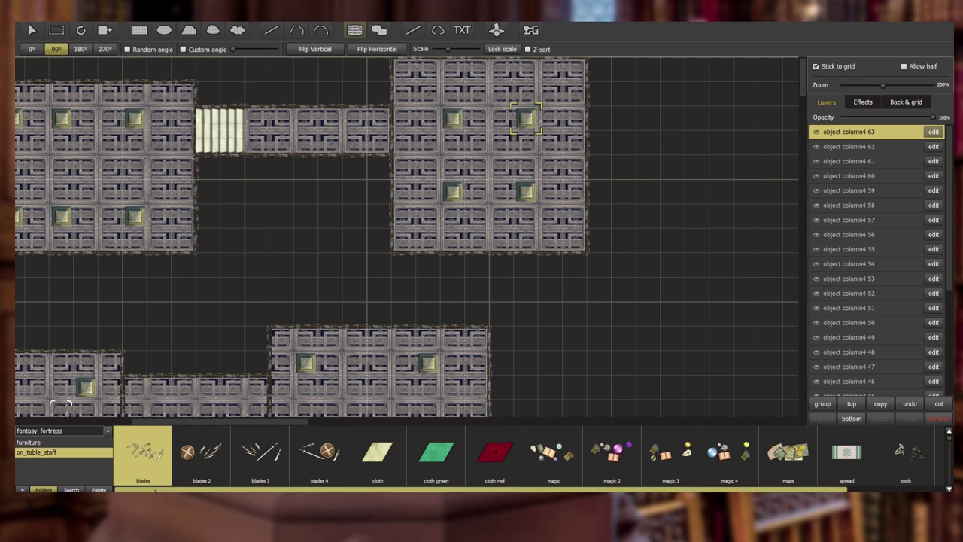
- Search the asset library, refining the search term to 'rock'
click(71, 490)
click(53, 437)
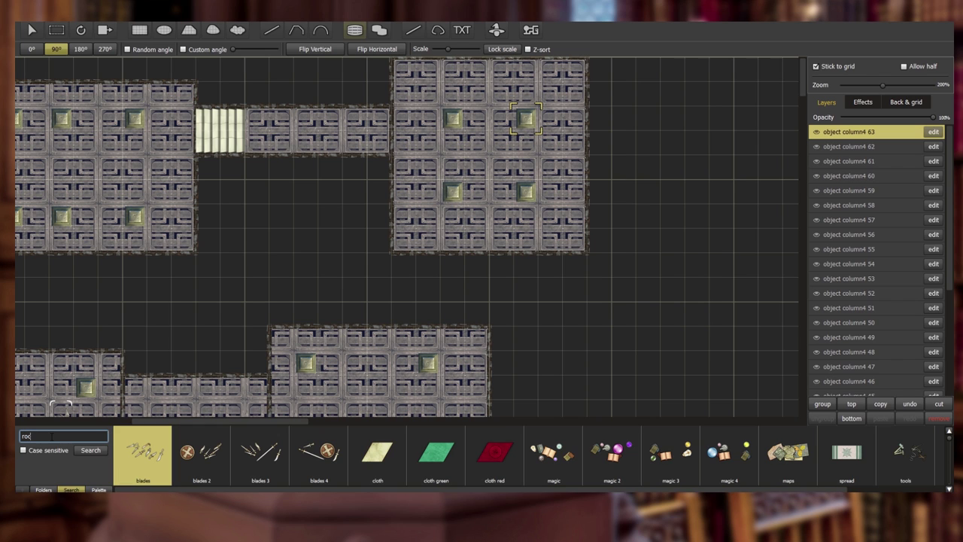
click(88, 451)
click(58, 437)
key(BackSpace)
- Run the rock search and stamp five rocks along the left chamber's edge
click(89, 451)
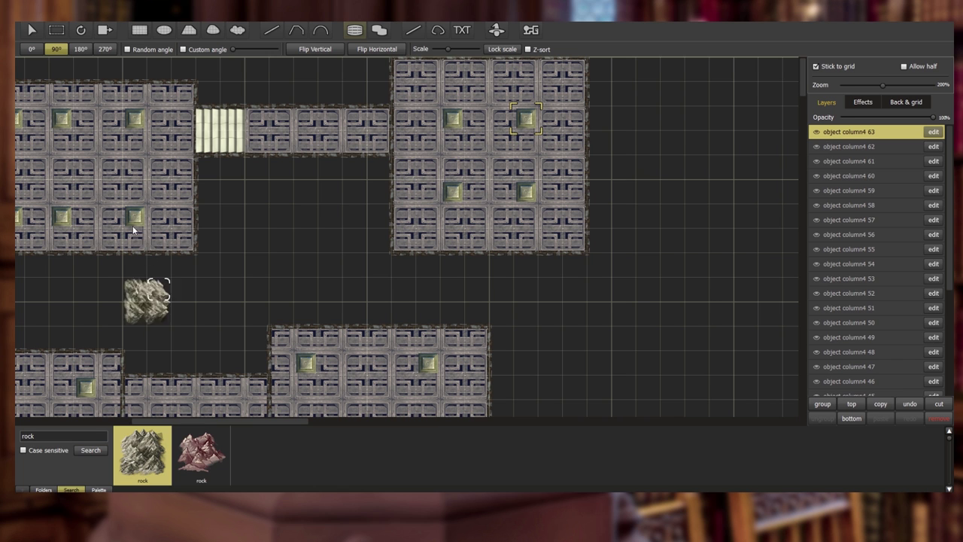
scroll(286, 410, down, 3)
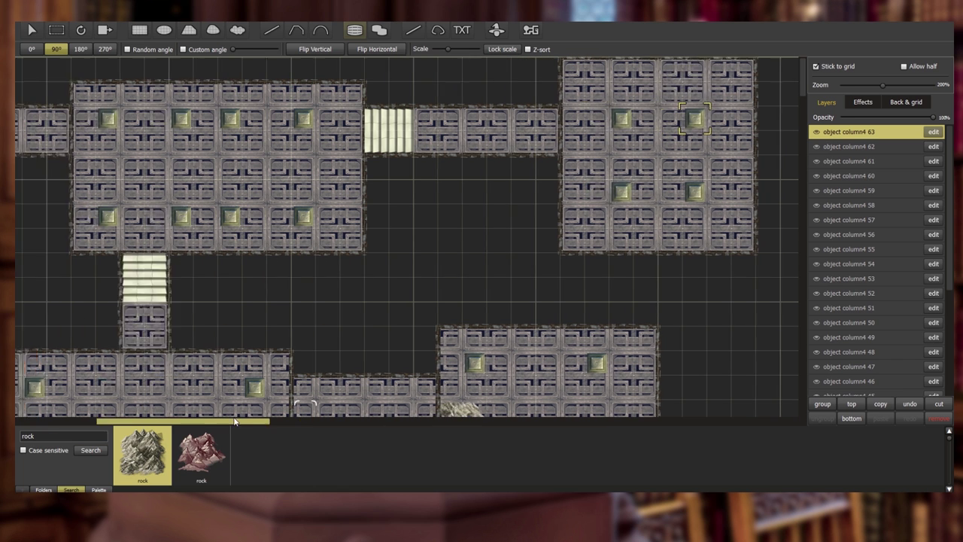
scroll(226, 376, left, 5)
scroll(217, 287, up, 4)
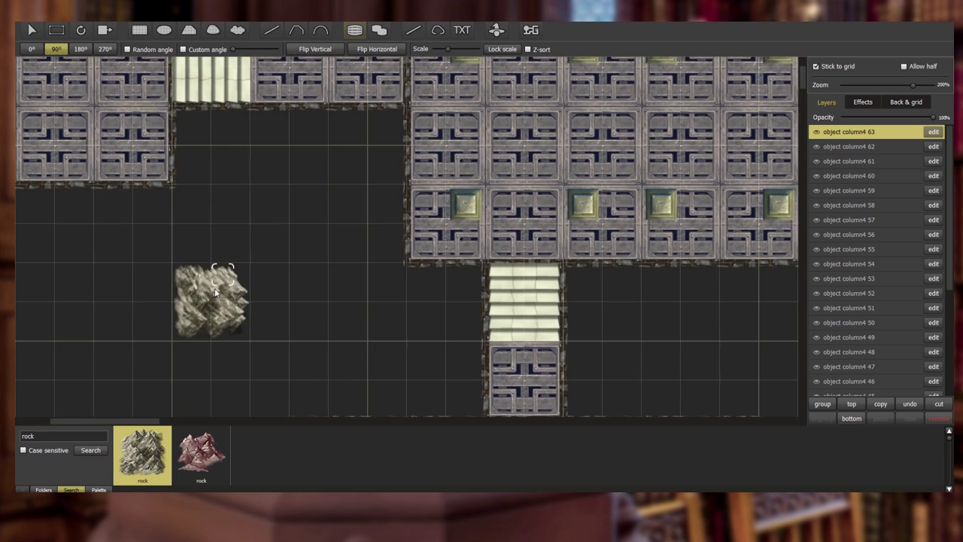
scroll(214, 294, down, 3)
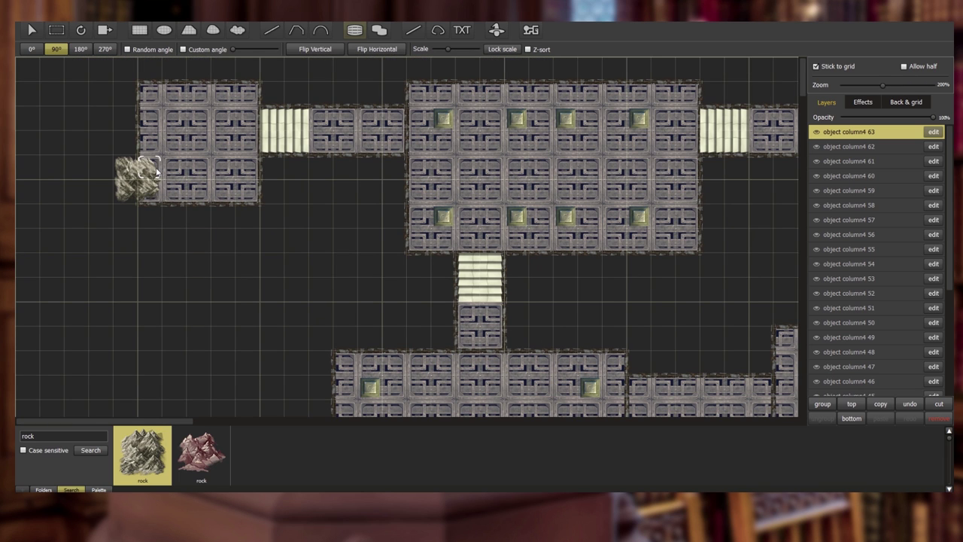
click(156, 173)
click(160, 126)
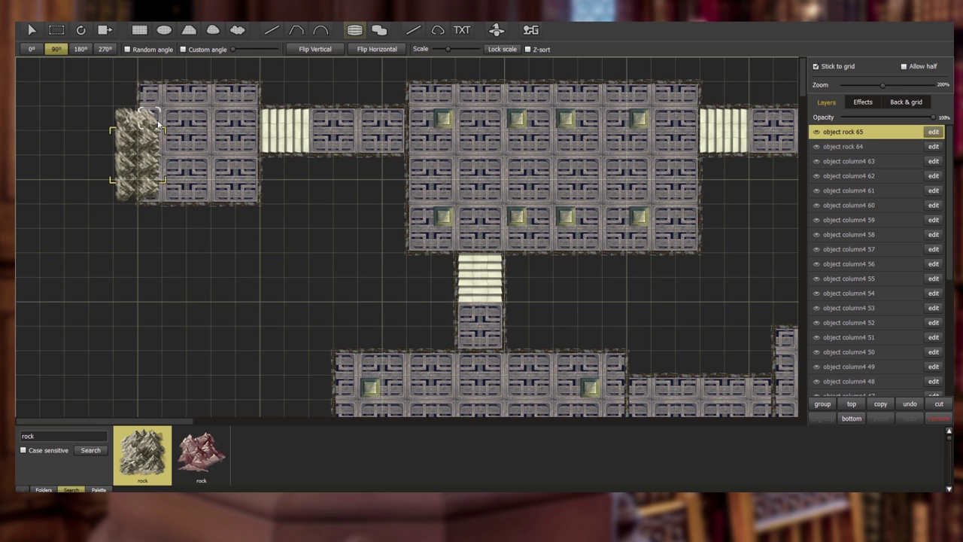
click(154, 109)
click(162, 102)
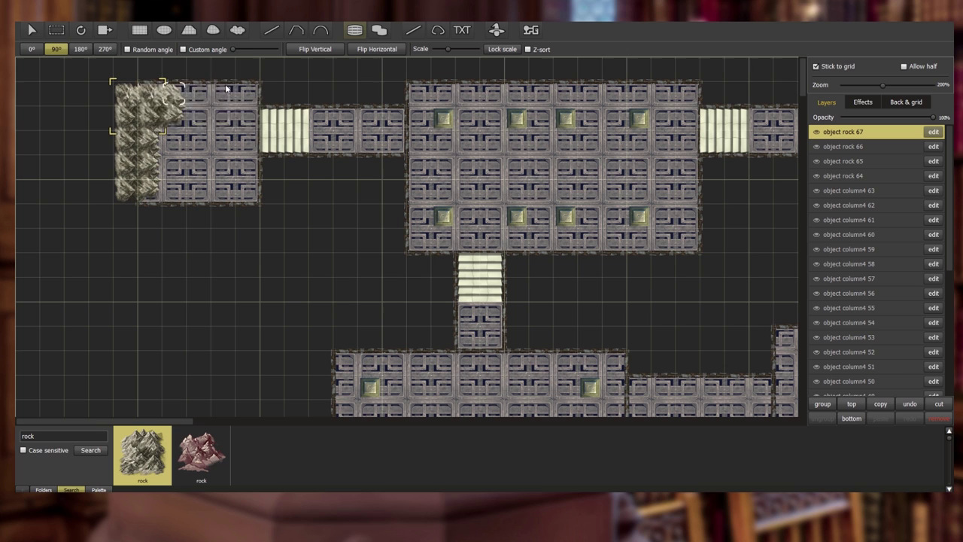
click(180, 124)
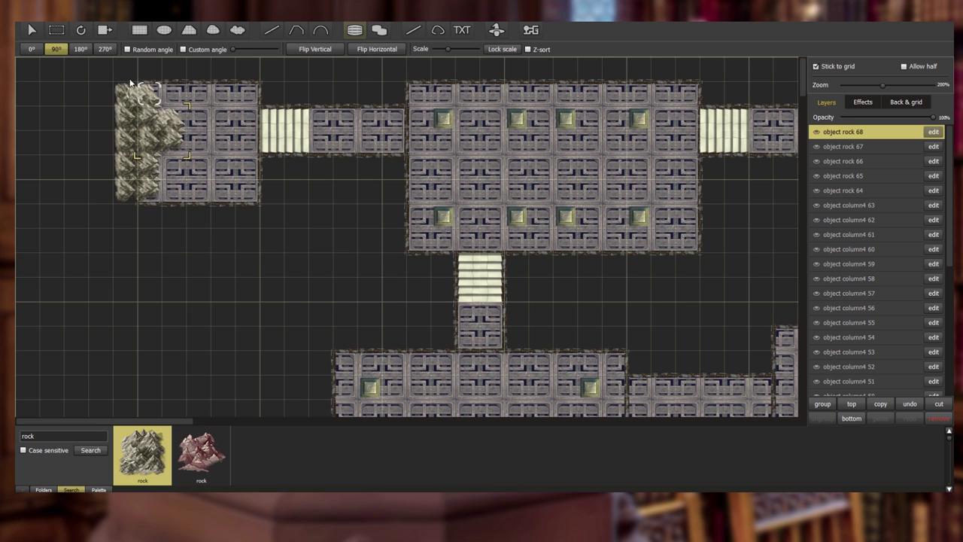
- Add two rocks rotated 180° in the top-left chamber, then reset rotation to 0°
click(81, 50)
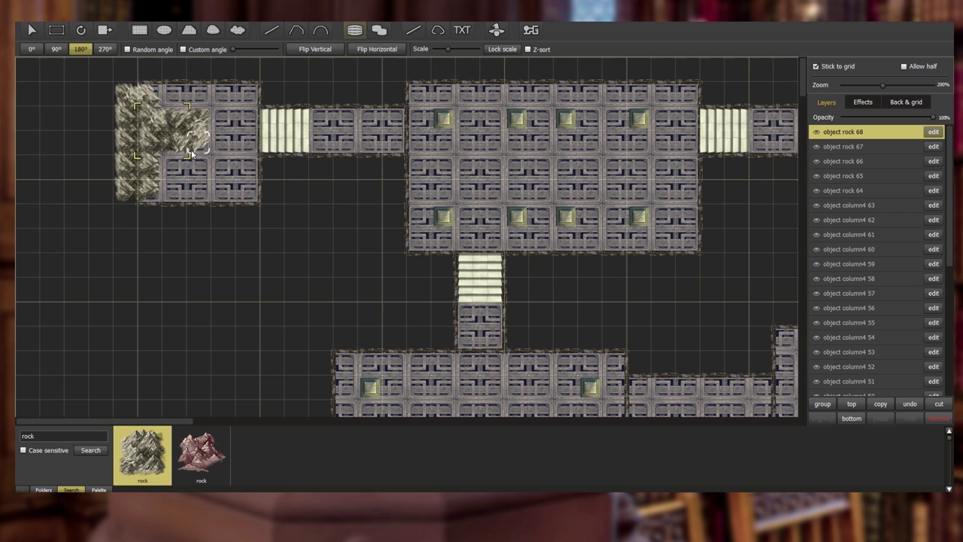
click(183, 101)
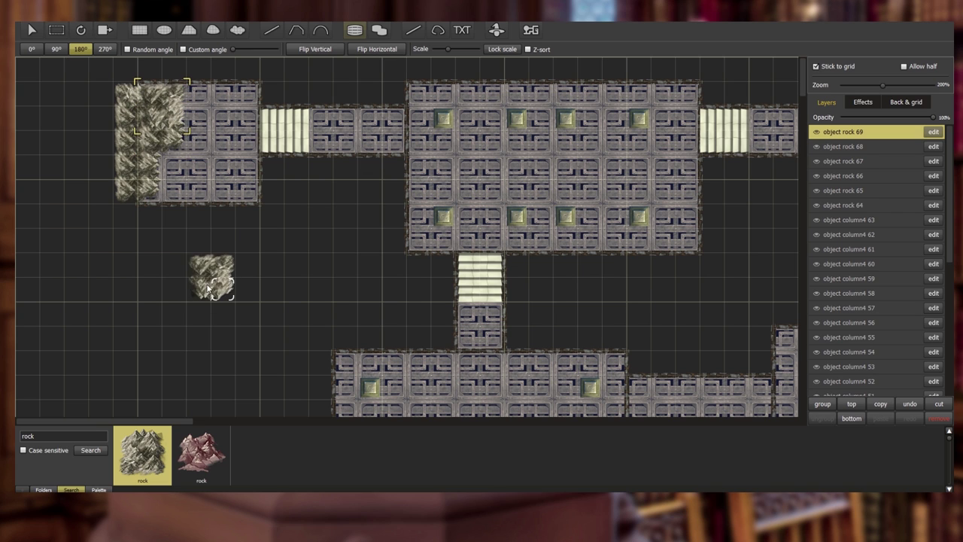
click(178, 101)
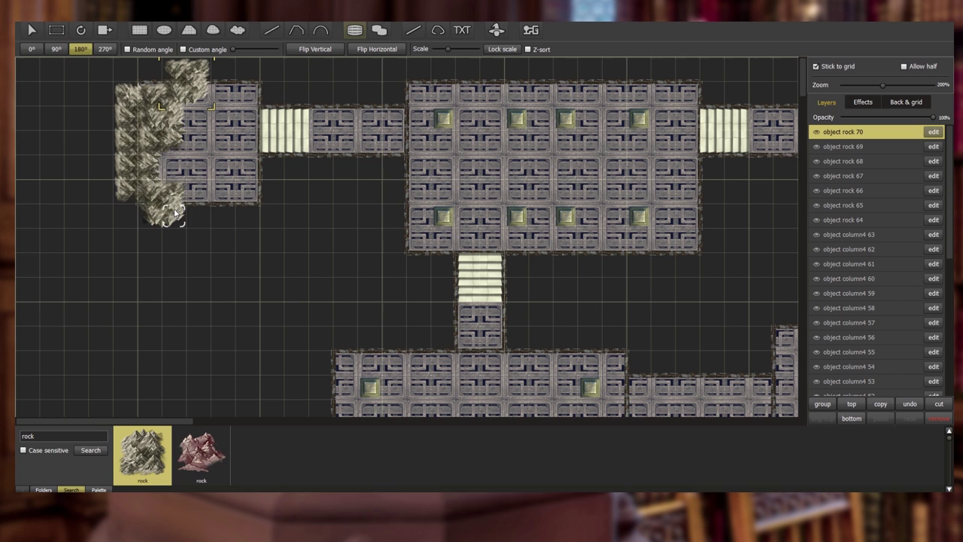
key(r)
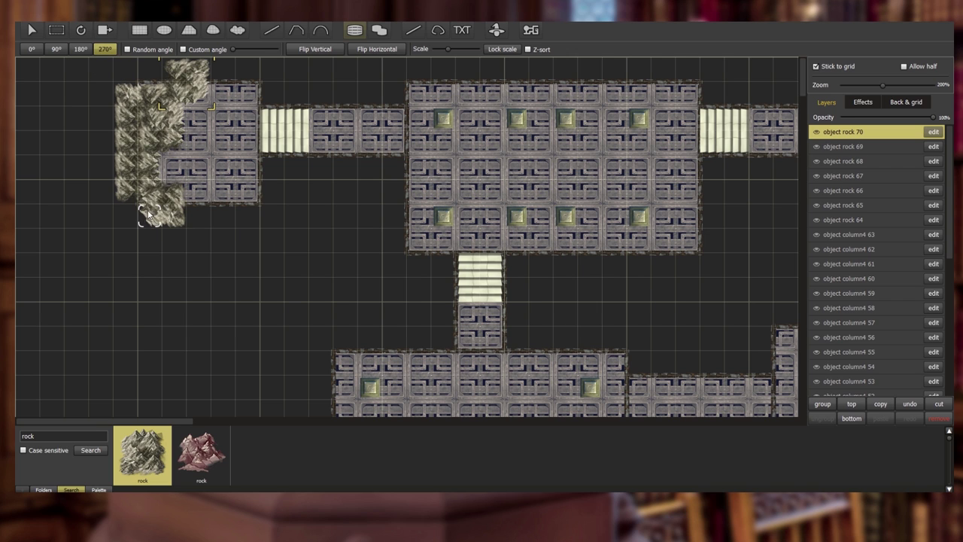
click(31, 48)
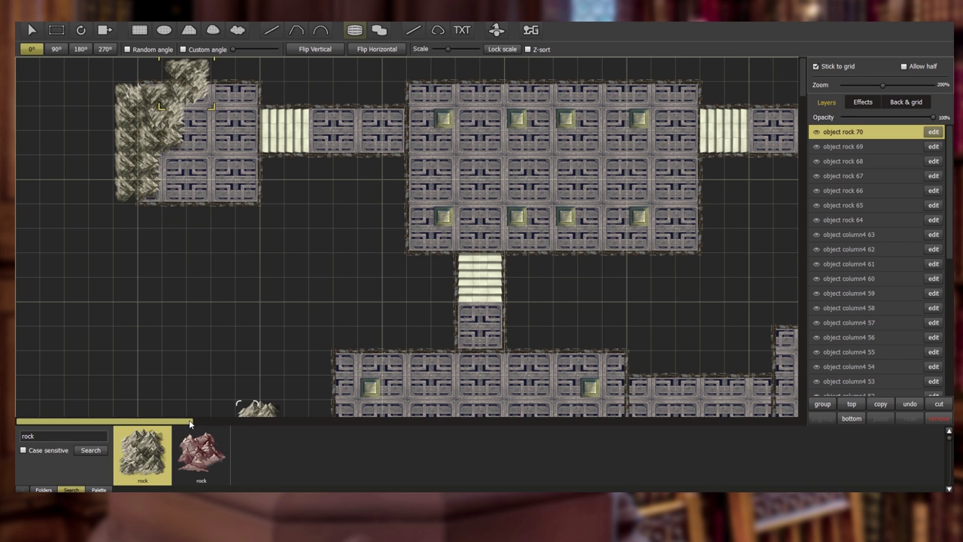
- Pile six rocks at the western end of the corridor
drag(190, 424, 296, 428)
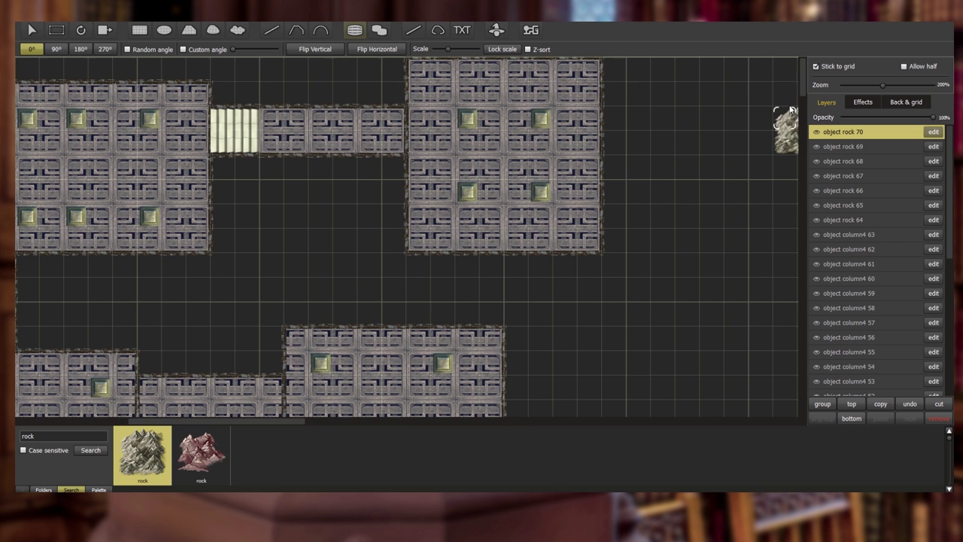
scroll(791, 113, down, 10)
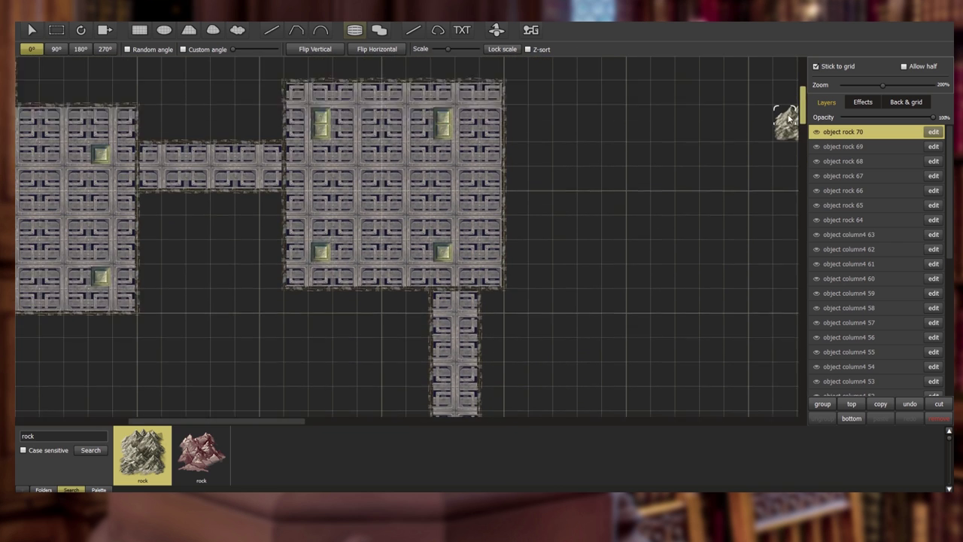
drag(269, 422, 170, 426)
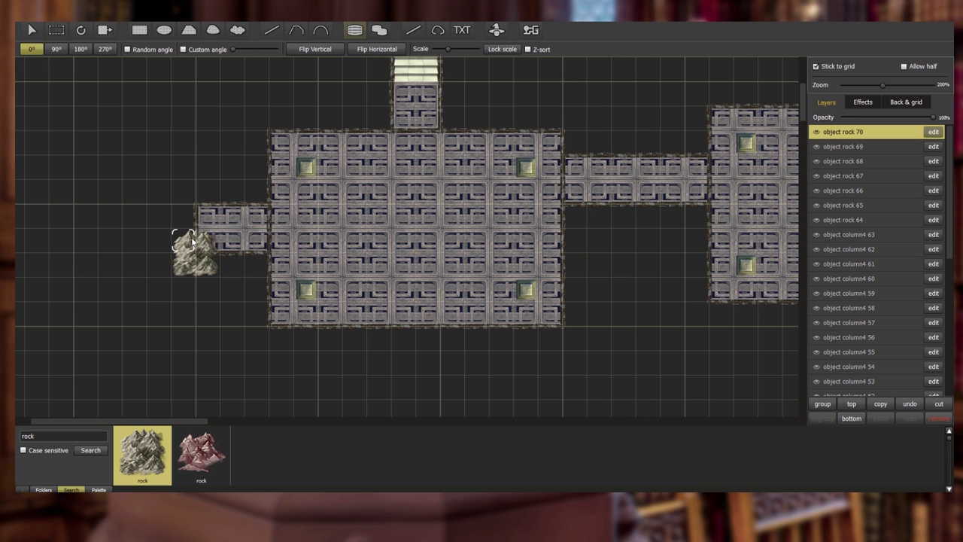
click(192, 239)
click(213, 197)
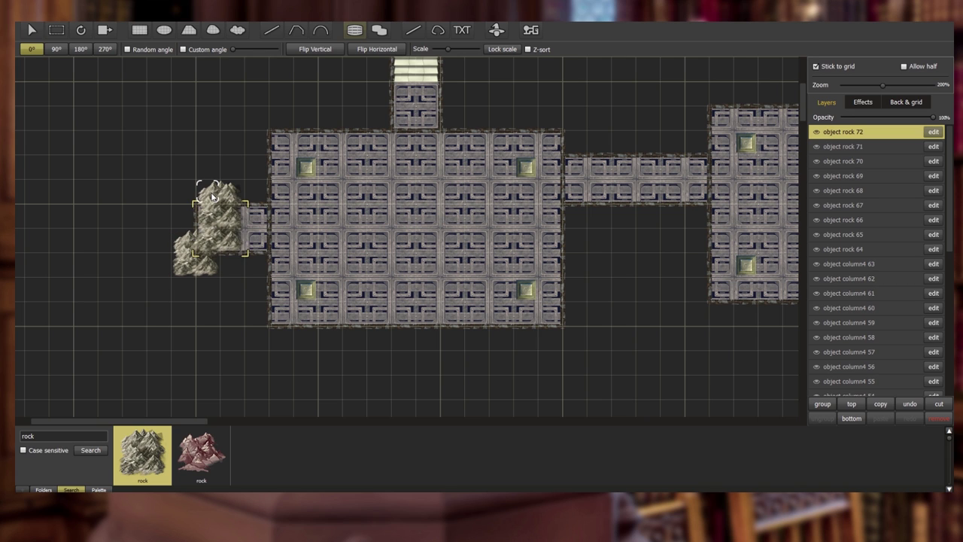
click(194, 196)
click(209, 238)
click(219, 273)
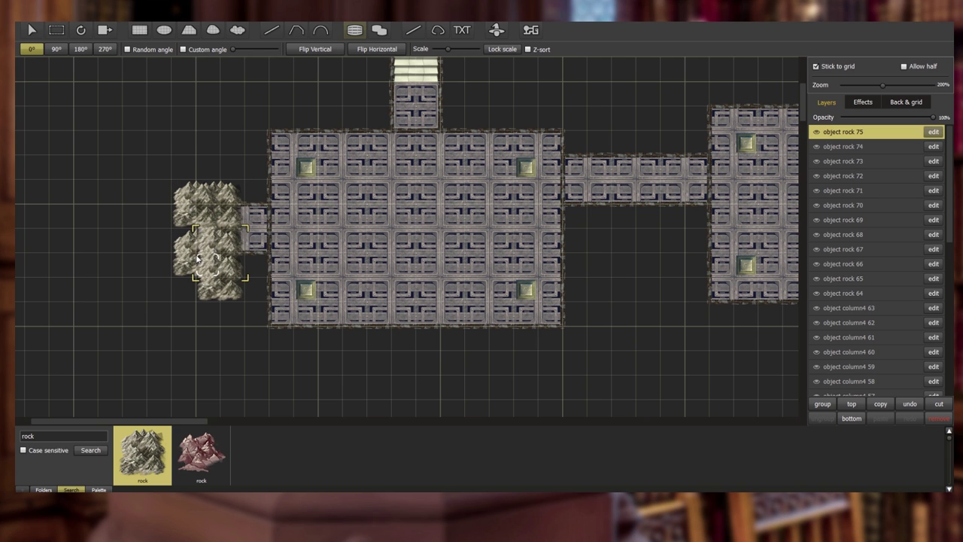
click(197, 277)
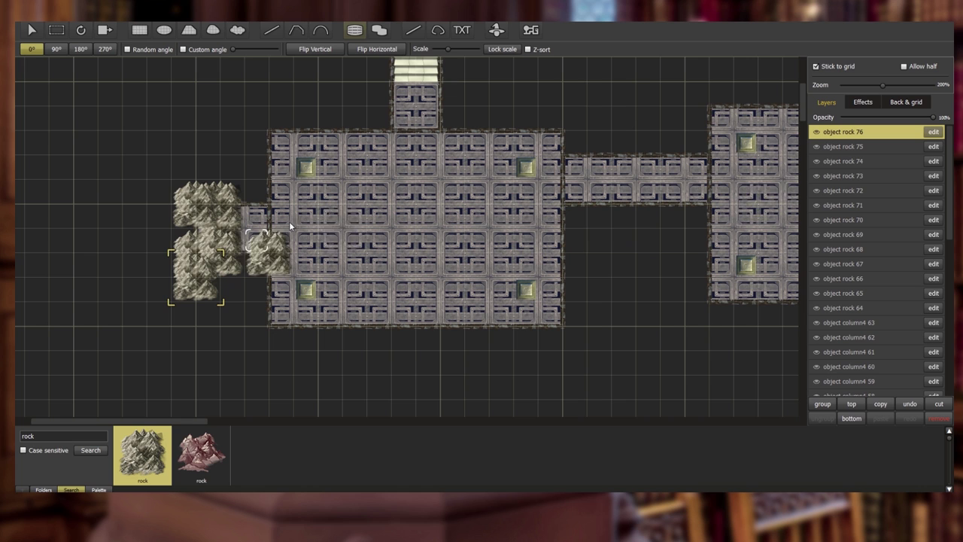
drag(806, 120, 807, 82)
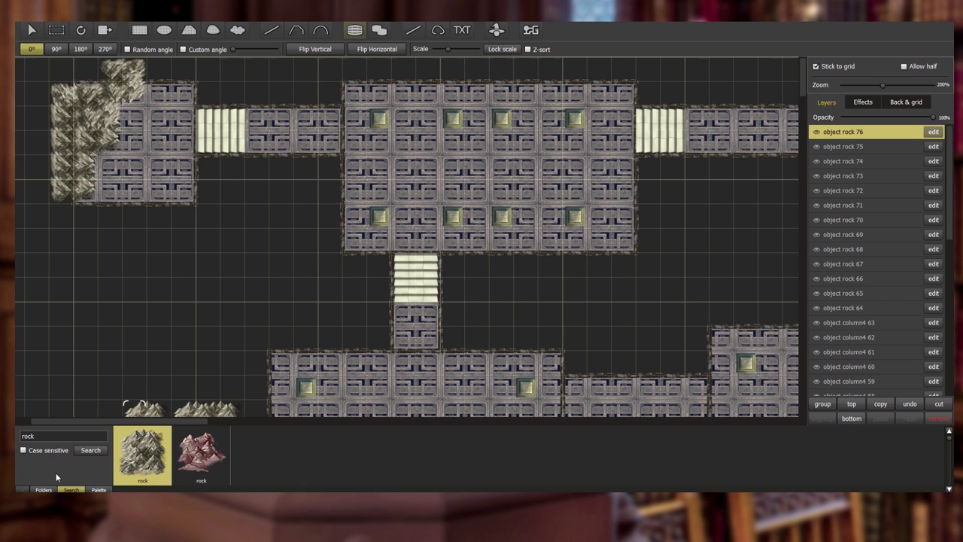
- Show the dragonville collection's main folder in Folders view and browse its chests, coffins and doors
click(43, 490)
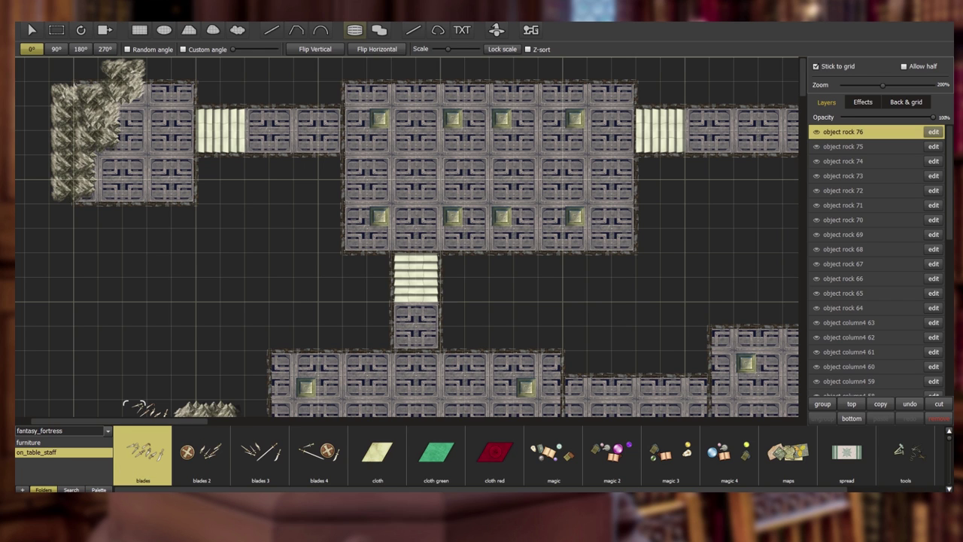
click(108, 430)
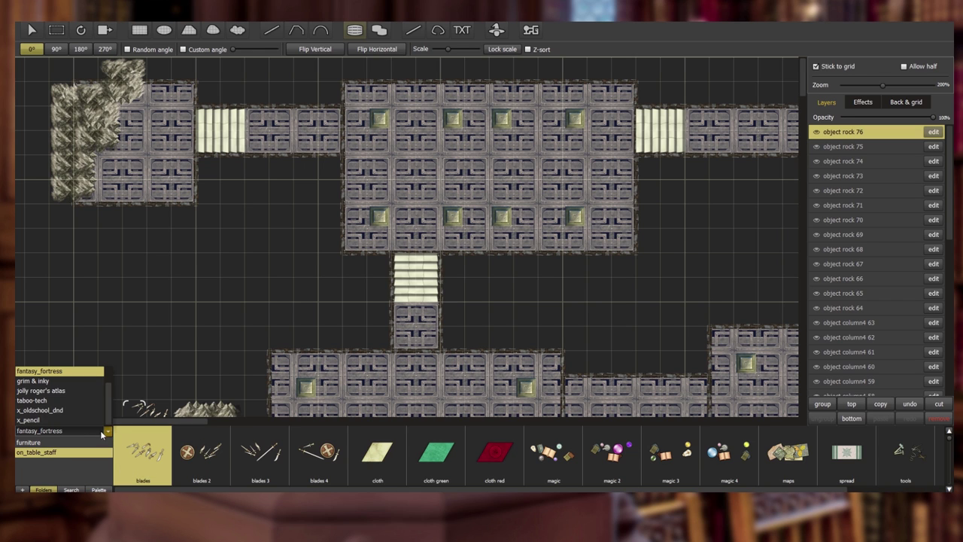
scroll(60, 407, up, 2)
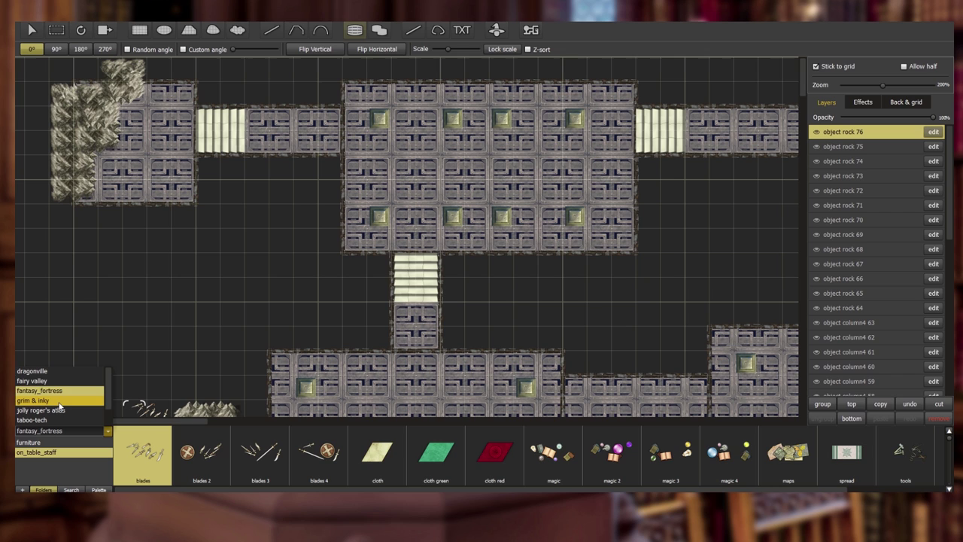
click(51, 370)
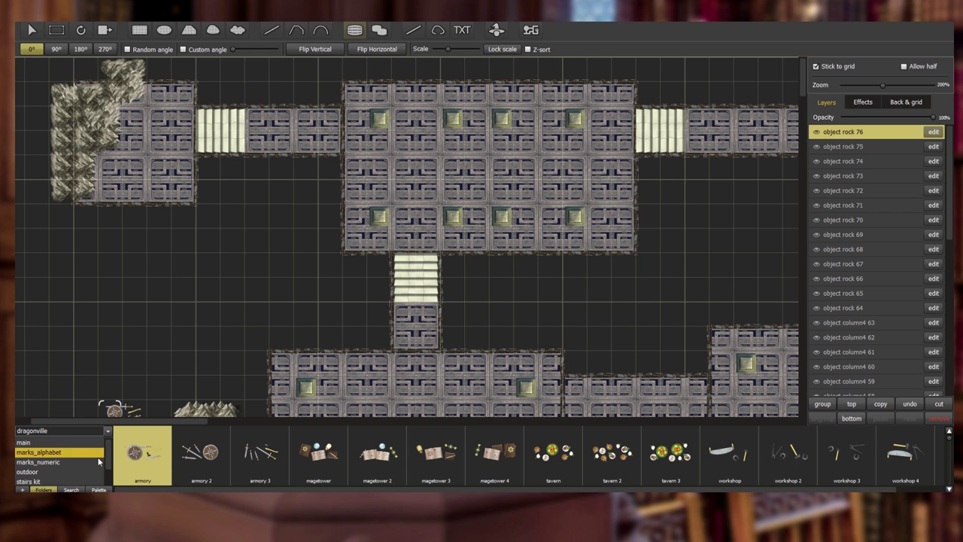
scroll(99, 453, down, 2)
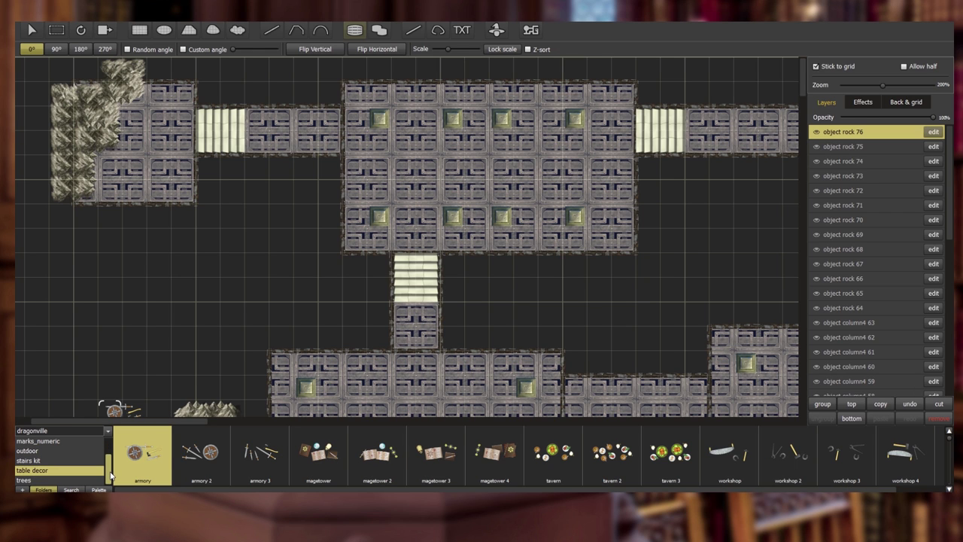
drag(110, 471, 111, 462)
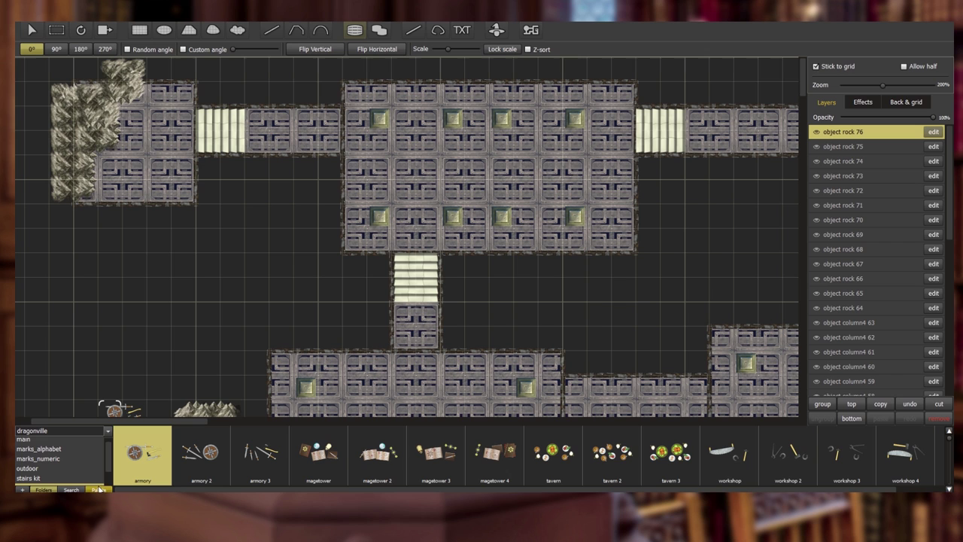
scroll(233, 489, right, 1)
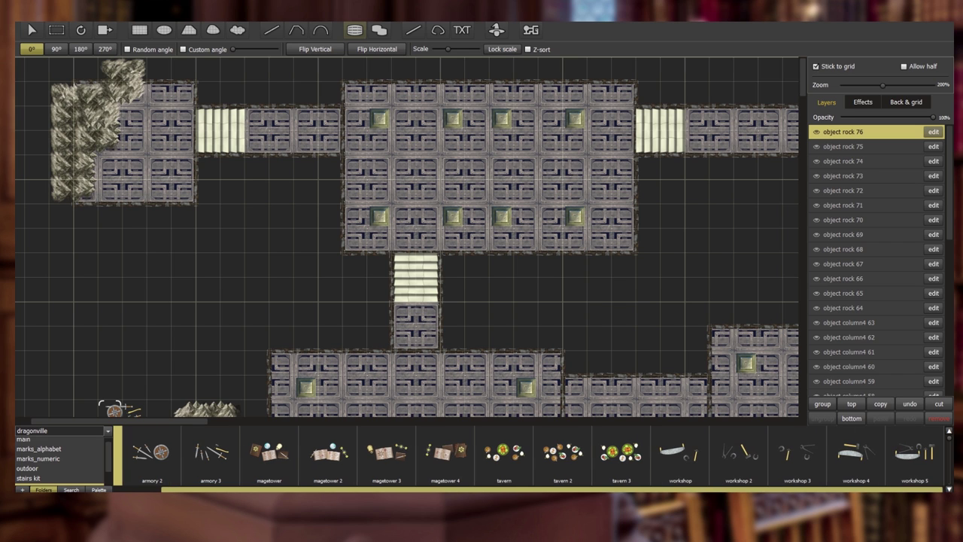
scroll(464, 490, left, 1)
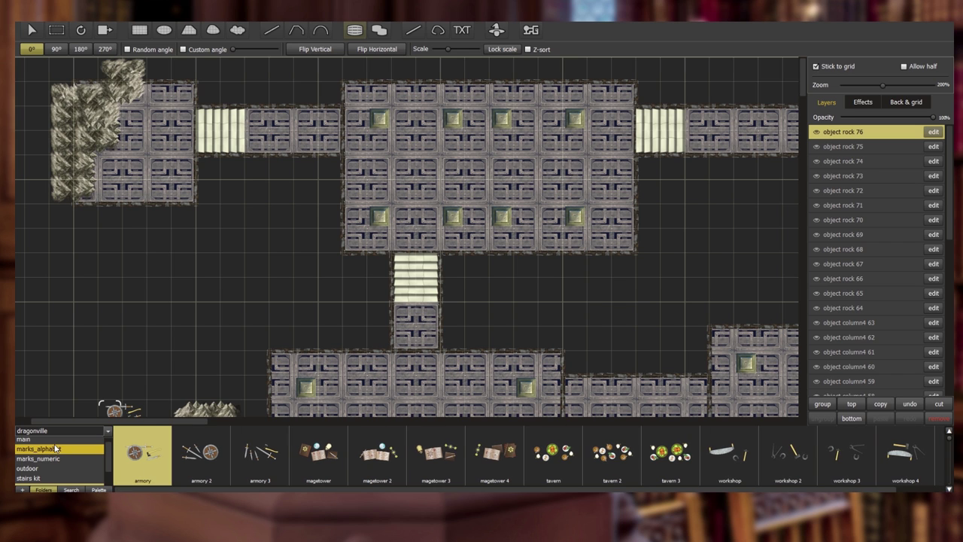
scroll(452, 456, right, 10)
scroll(451, 455, right, 4)
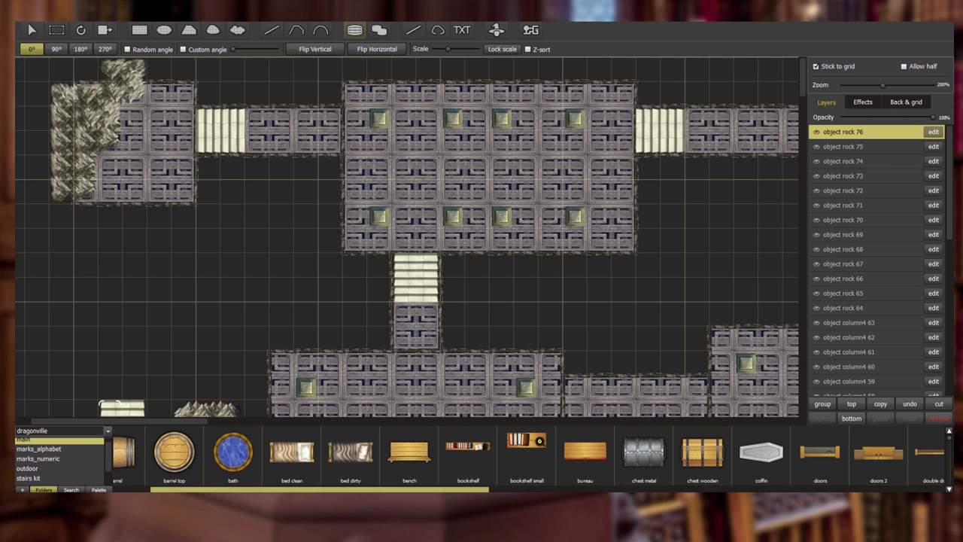
scroll(387, 459, right, 3)
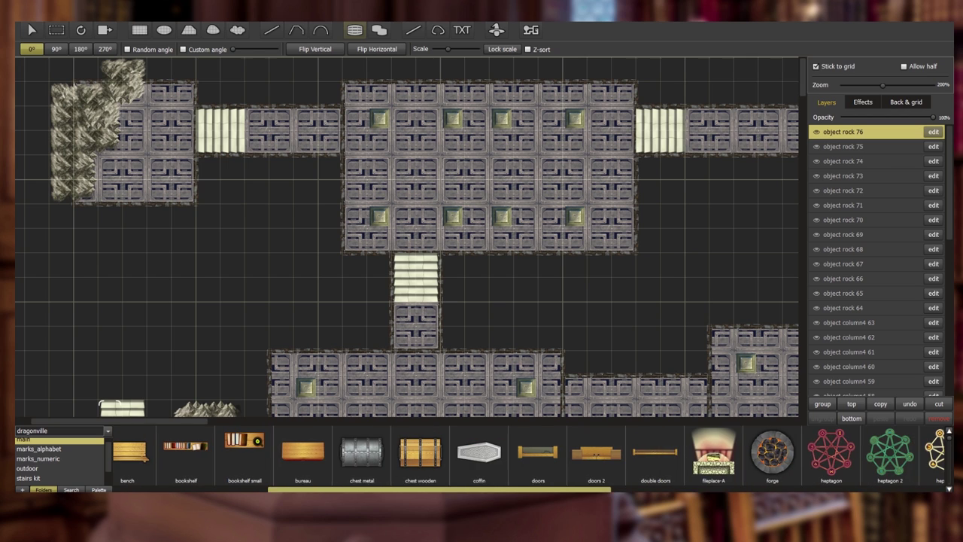
- Place a metal chest rotated 90° inside the pillared chamber
click(371, 457)
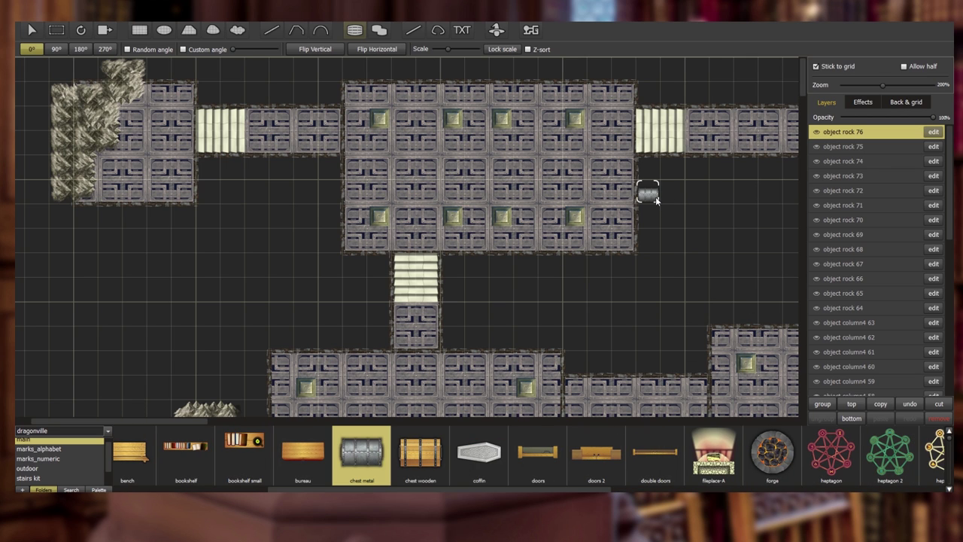
click(55, 48)
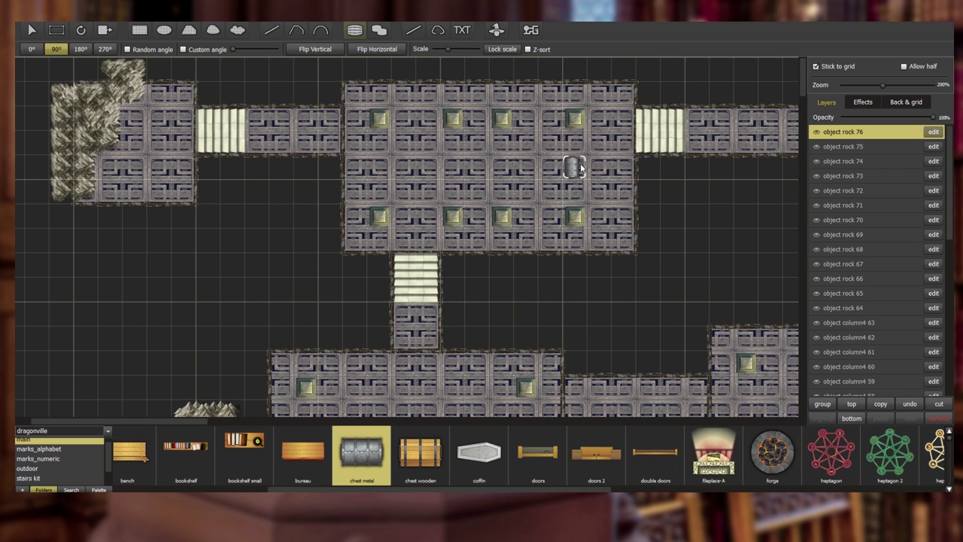
click(578, 167)
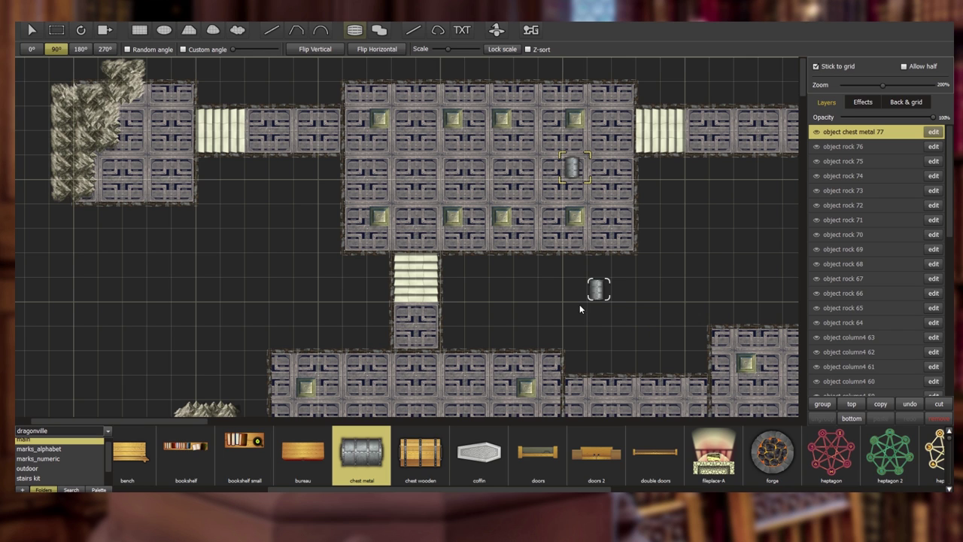
drag(192, 426, 251, 425)
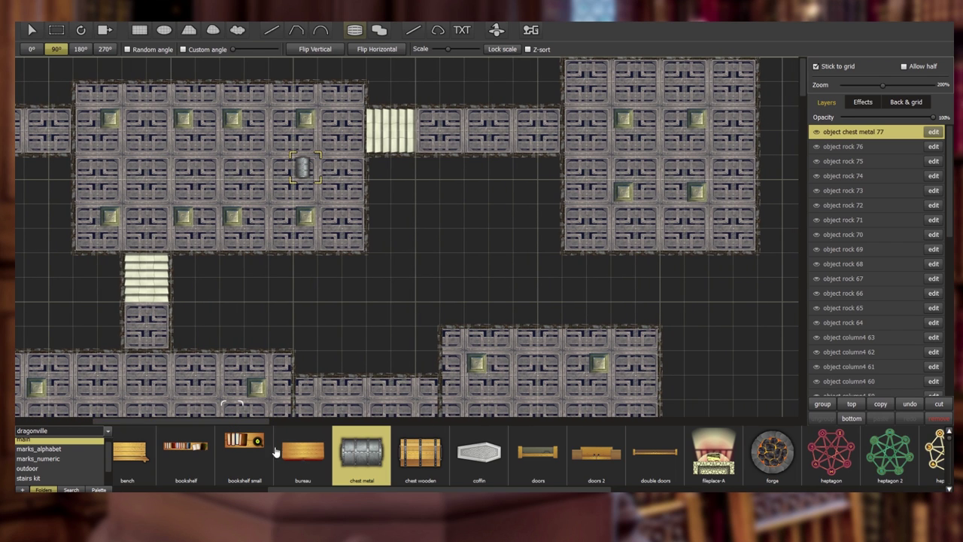
scroll(323, 488, down, 5)
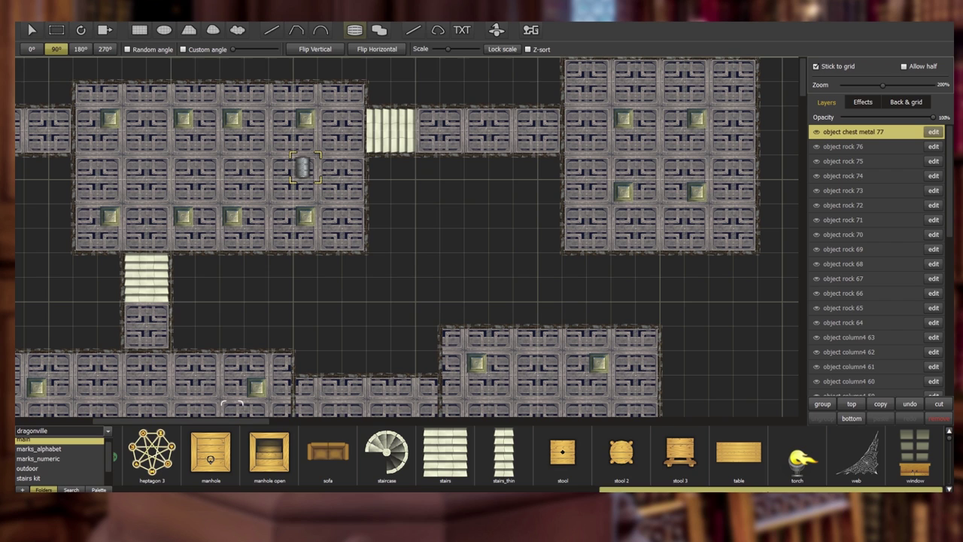
- Place cobwebs at bottom-left (0°), top-left (180°), top-right (270°) and bottom-right (0°)
click(865, 462)
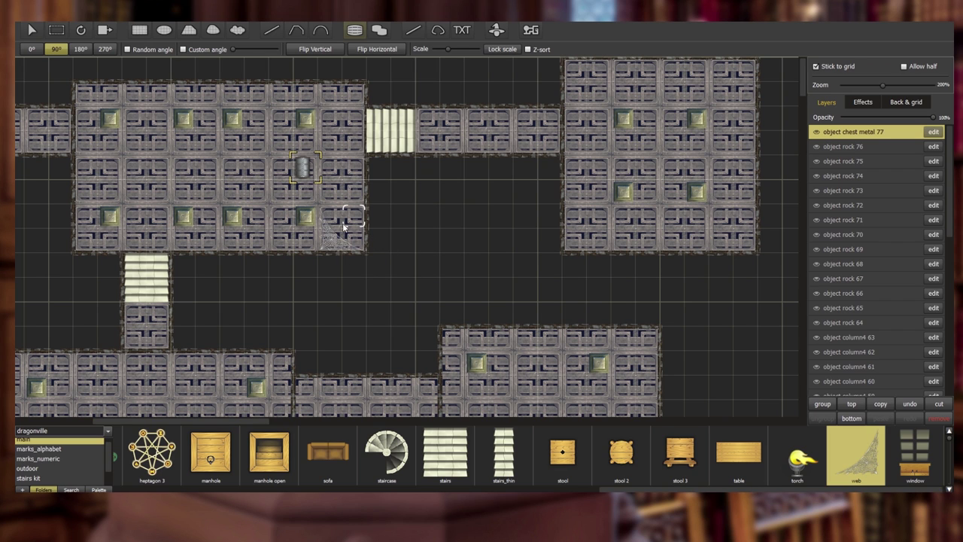
click(97, 224)
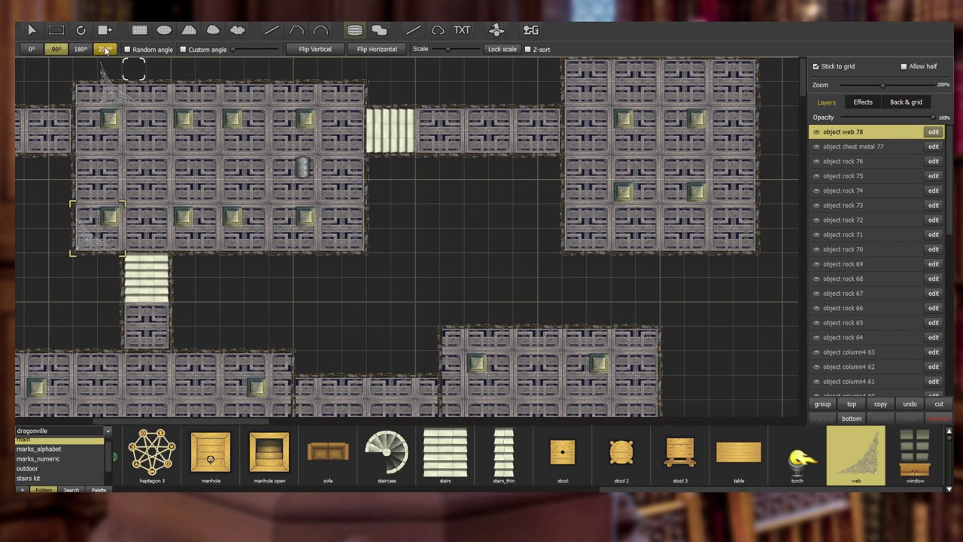
click(86, 49)
click(98, 105)
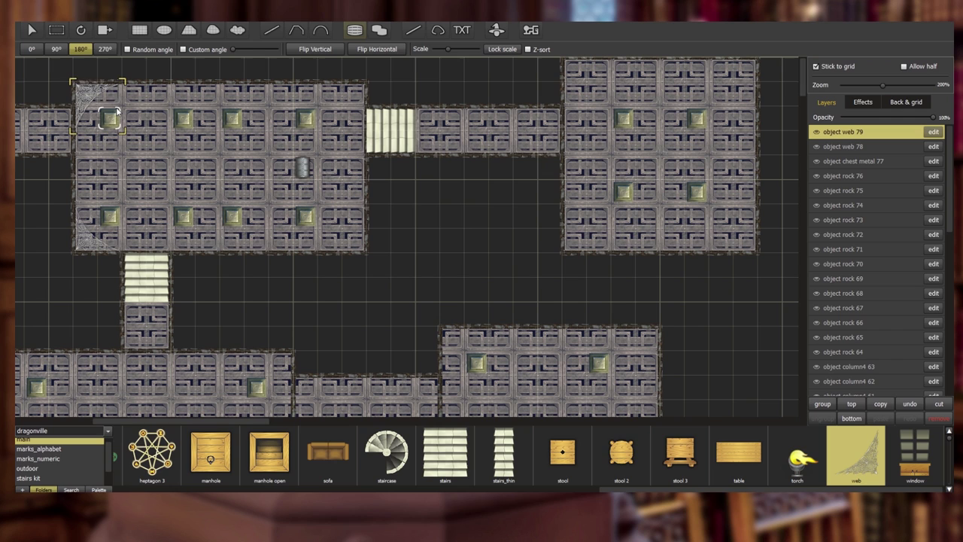
click(104, 49)
click(331, 109)
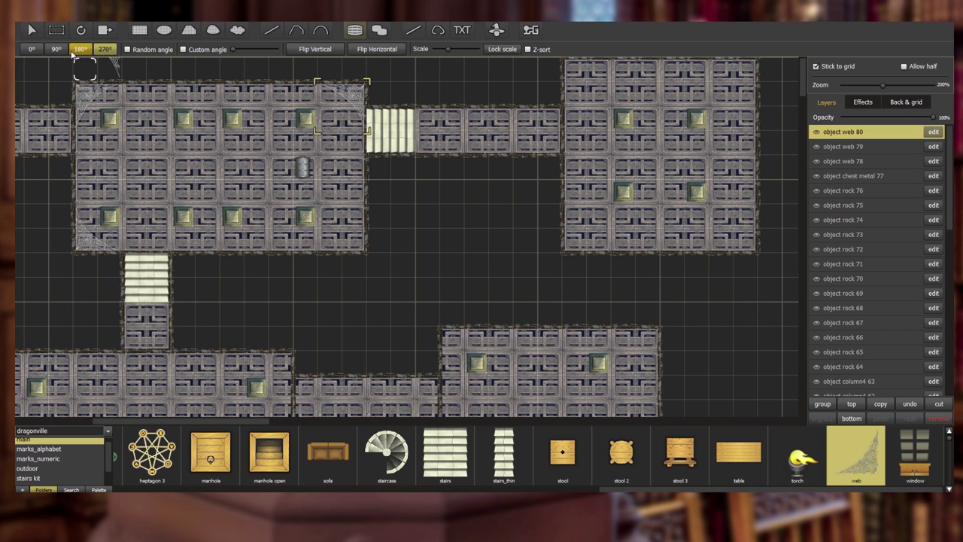
click(31, 48)
click(329, 229)
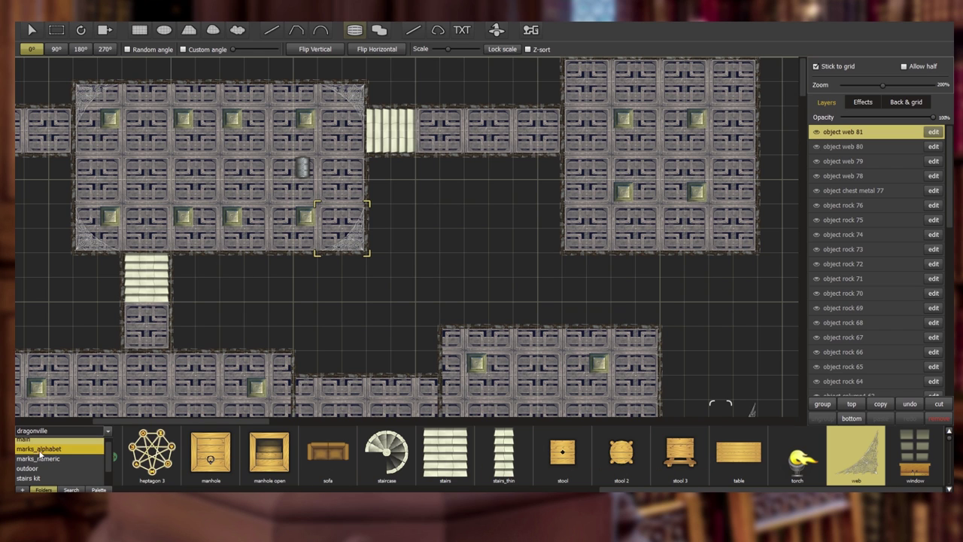
- Display the dragonville stairs kit folder and open the asset set dropdown
scroll(88, 461, up, 1)
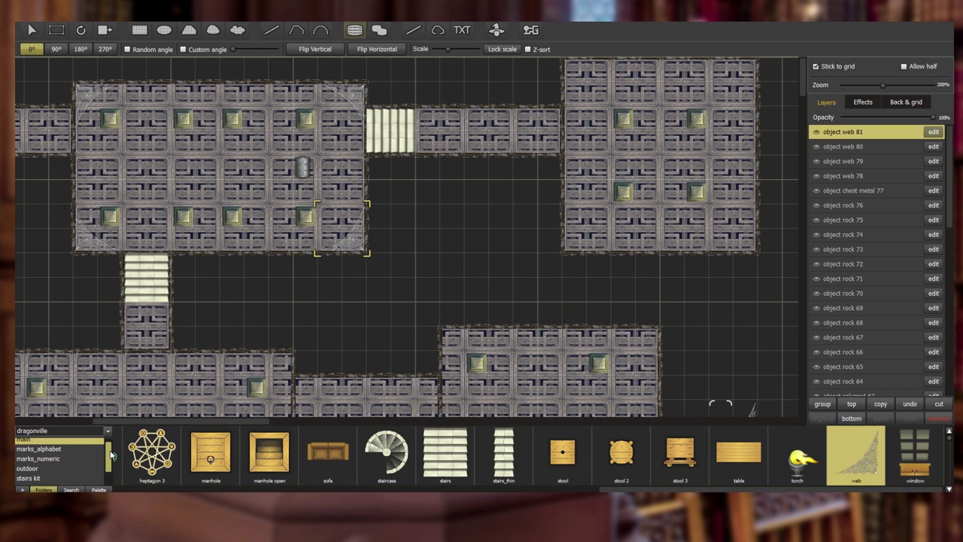
click(47, 473)
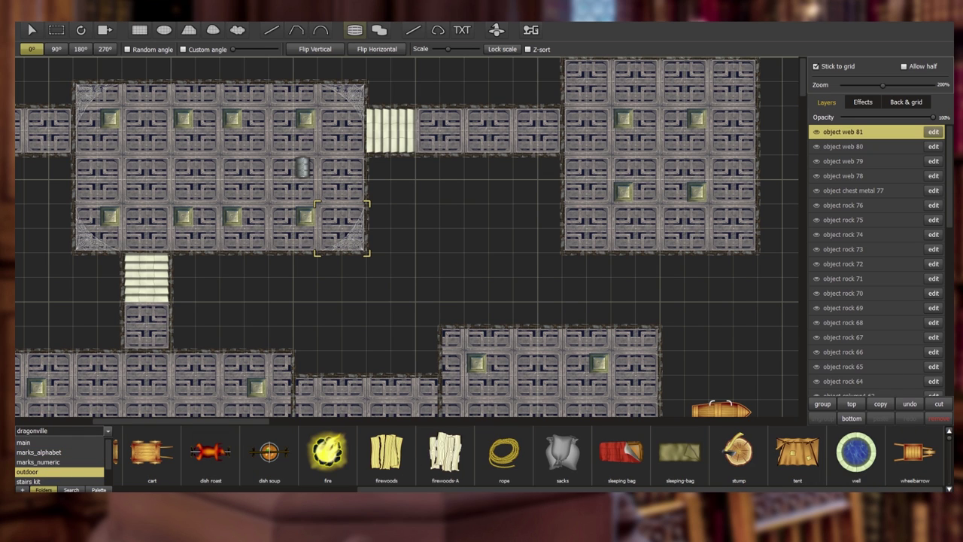
scroll(143, 455, up, 6)
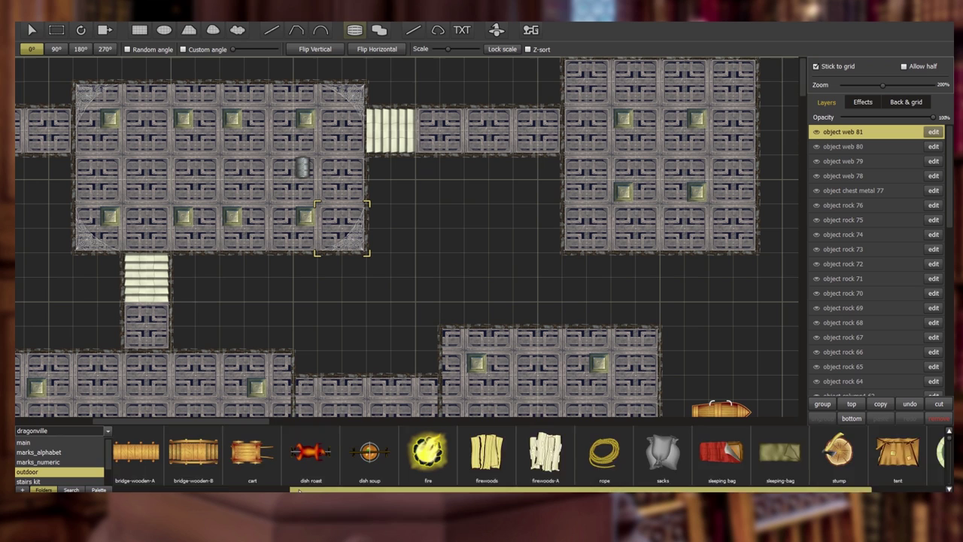
scroll(73, 474, down, 2)
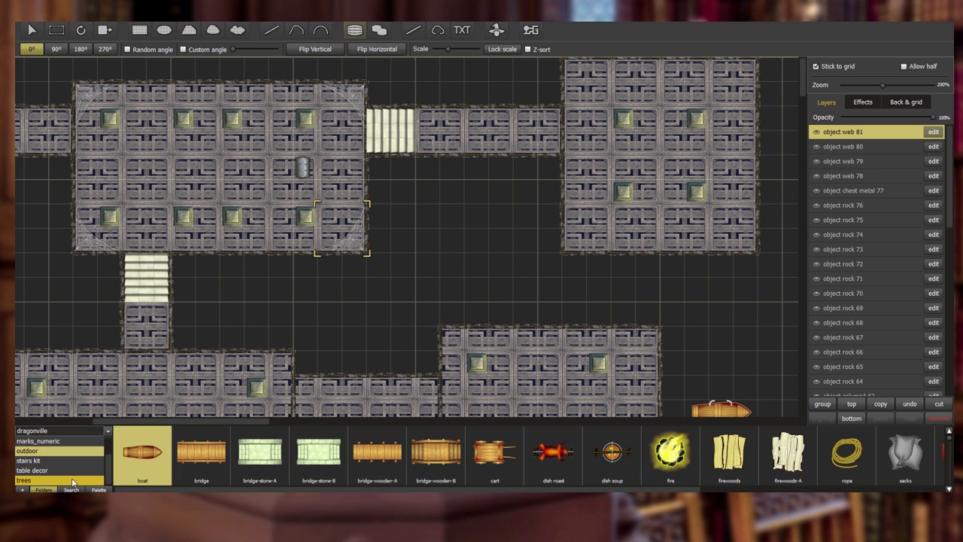
click(38, 461)
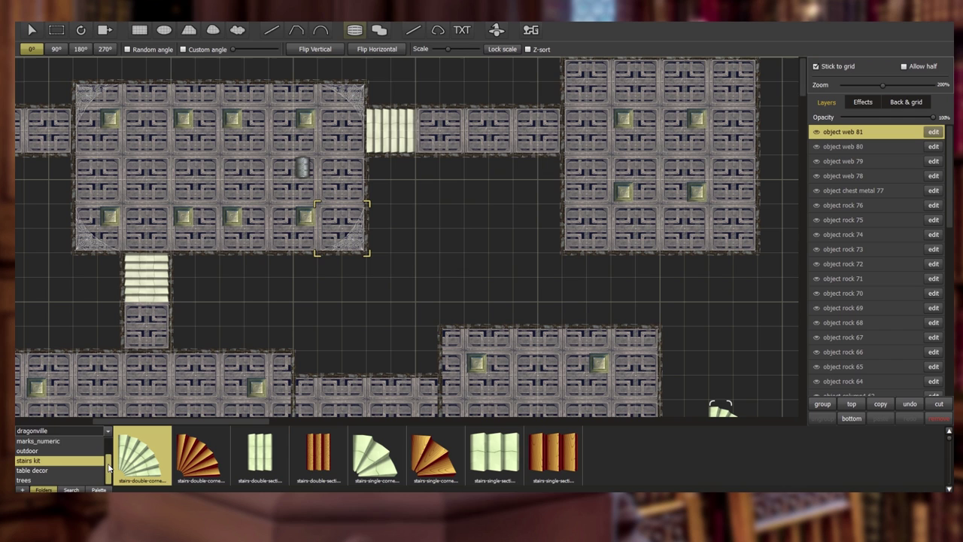
scroll(109, 468, up, 2)
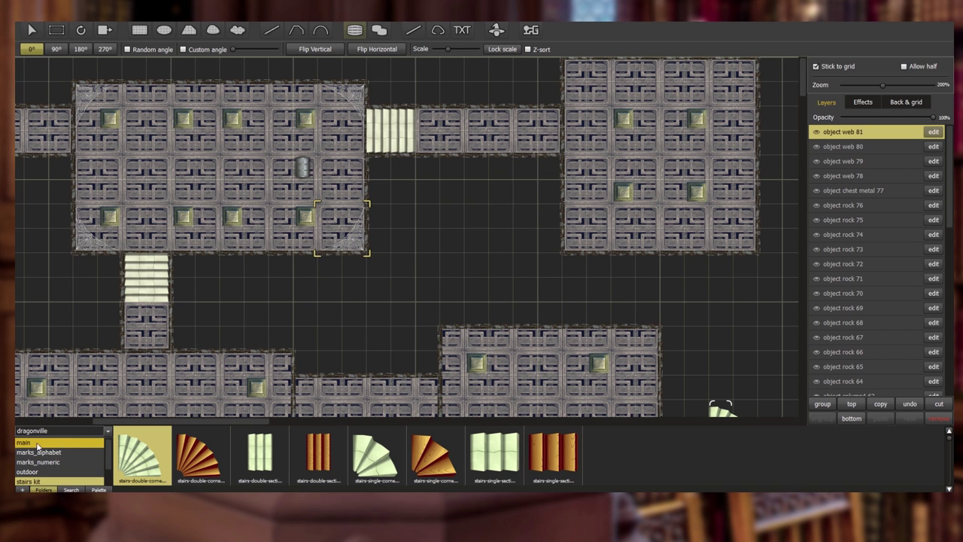
click(108, 430)
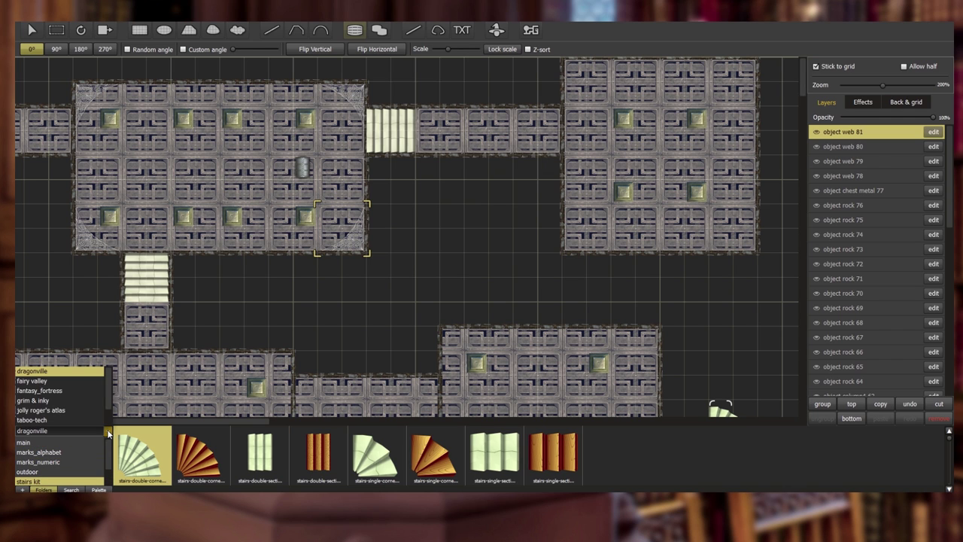
- Switch to the fairy valley set, select firewood 8, and browse the interior items
click(54, 383)
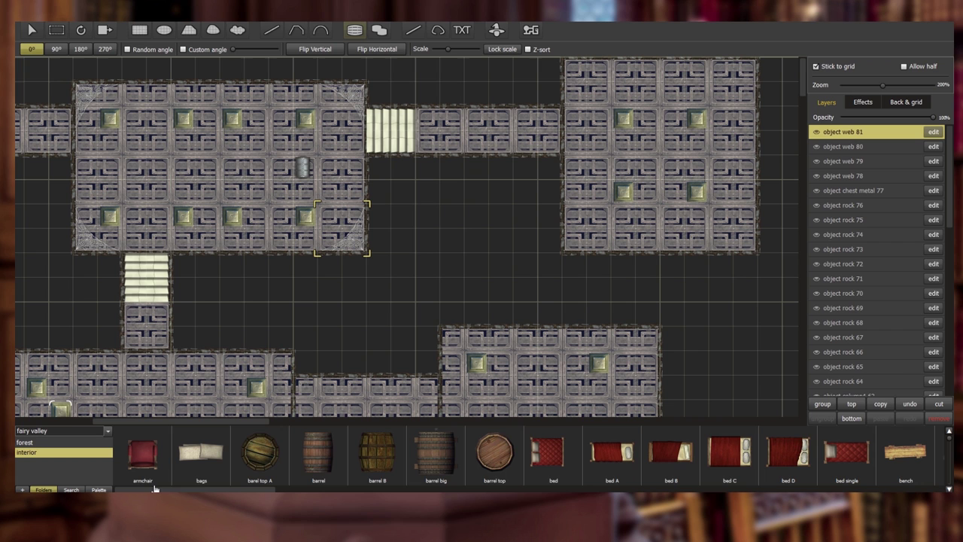
drag(148, 490, 580, 490)
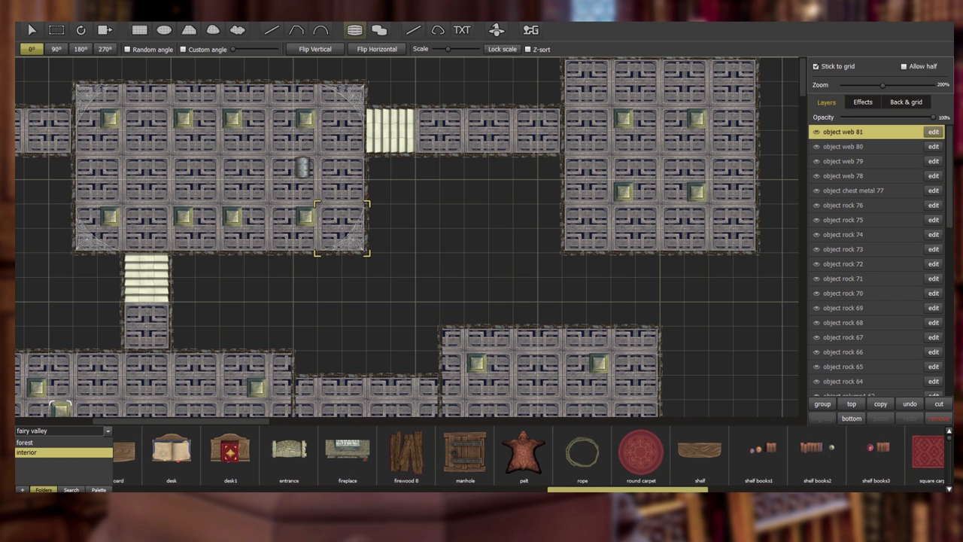
click(417, 458)
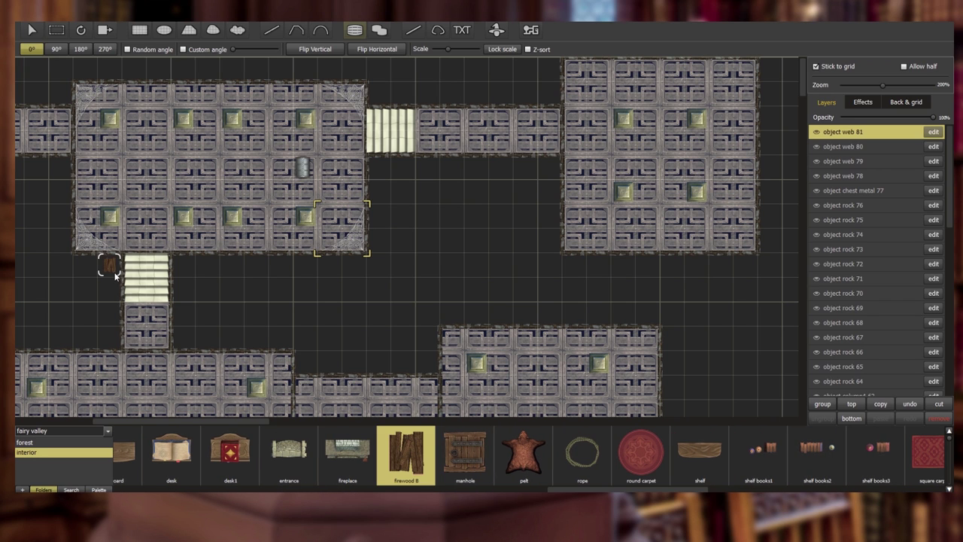
drag(559, 490, 740, 491)
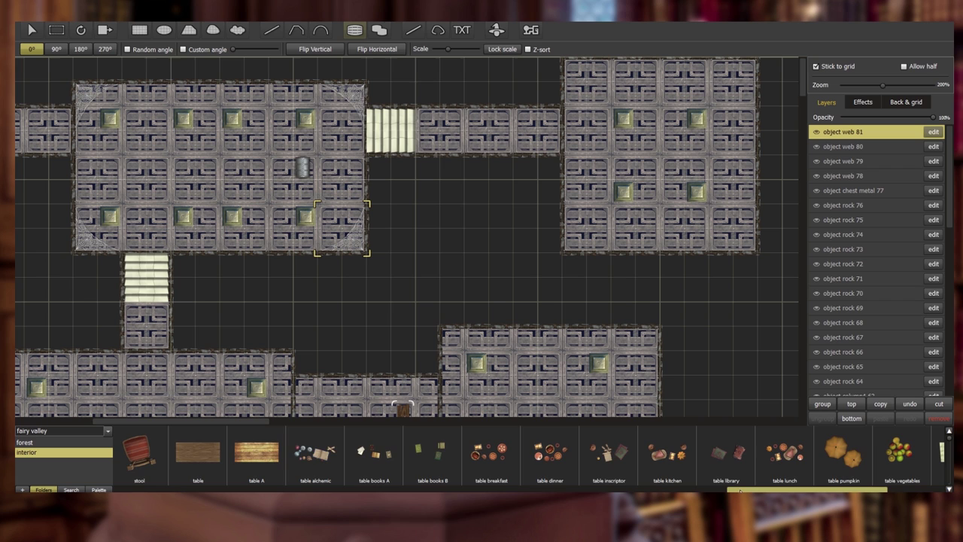
drag(741, 491, 758, 491)
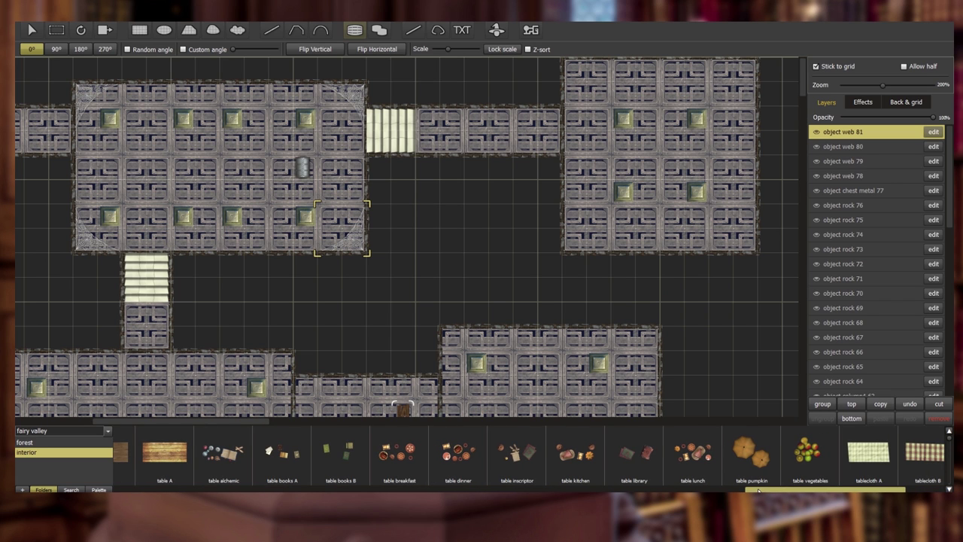
drag(759, 491, 181, 491)
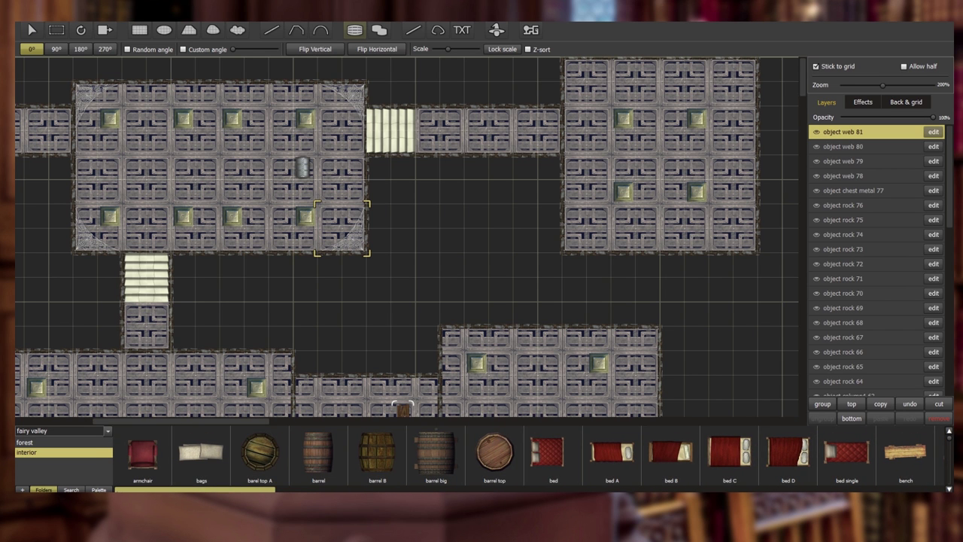
- Pick the dark altar from fantasy_fortress furniture and place two, stacked, in the lower-left chamber
click(107, 430)
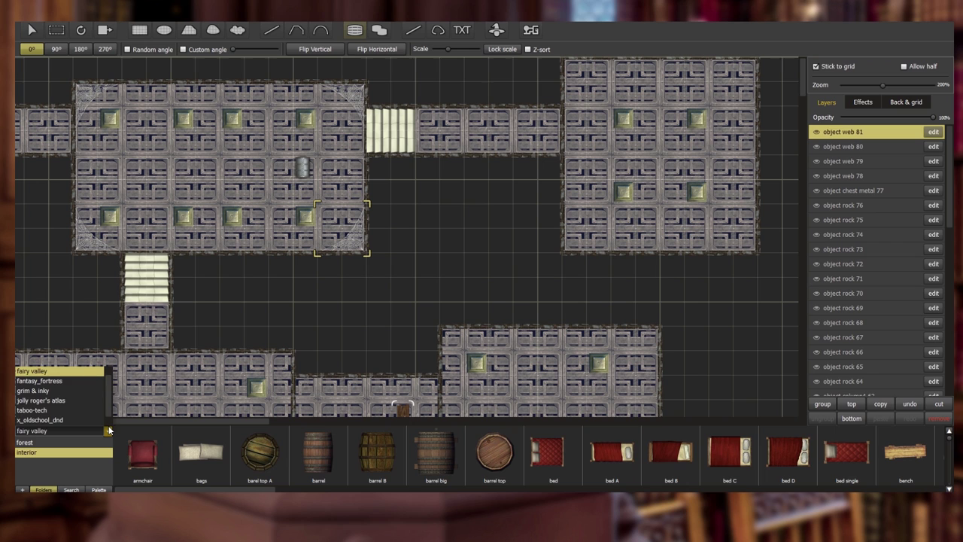
click(52, 382)
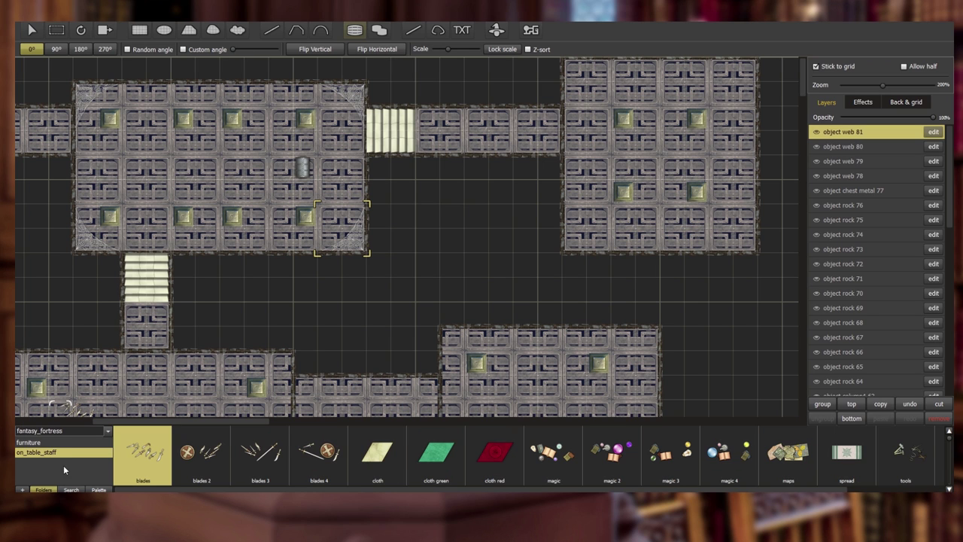
click(51, 446)
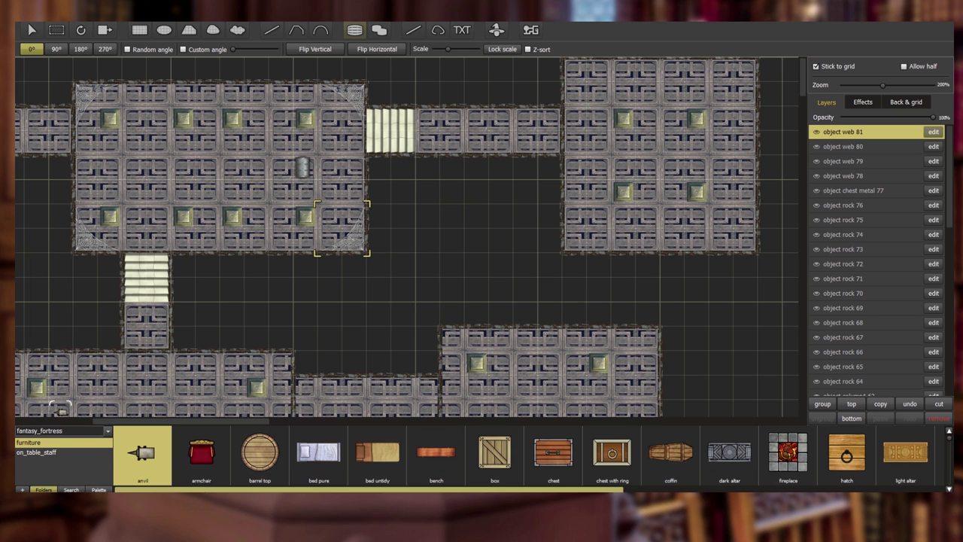
drag(186, 490, 318, 490)
click(517, 456)
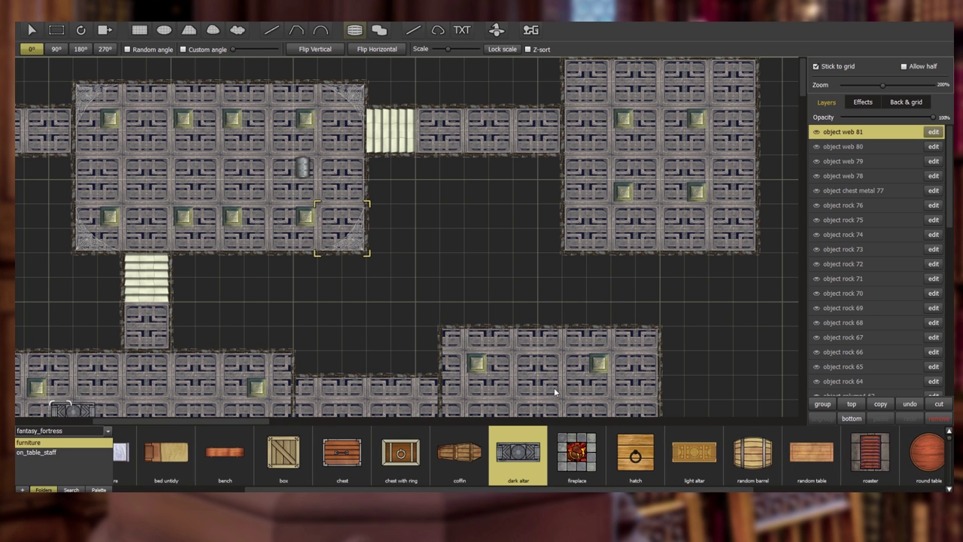
drag(803, 95, 779, 120)
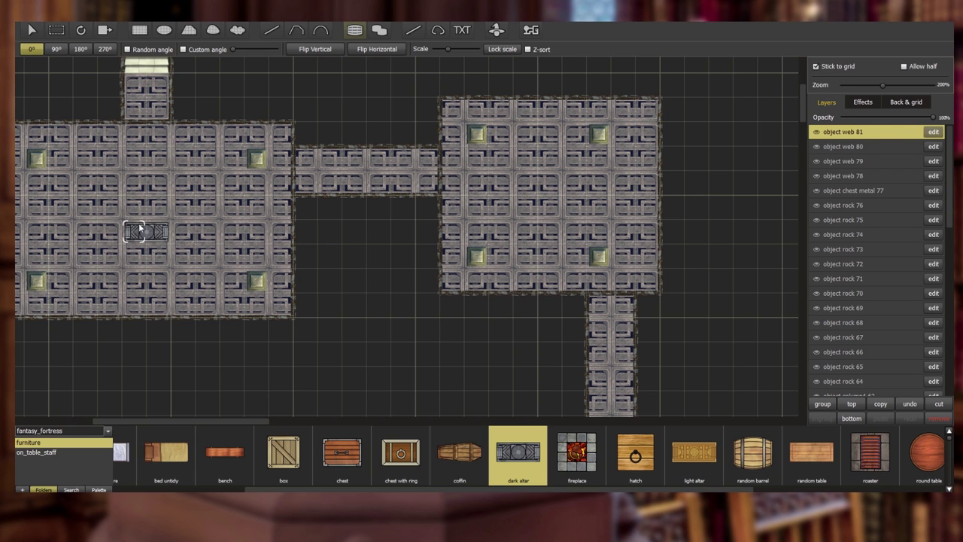
click(138, 222)
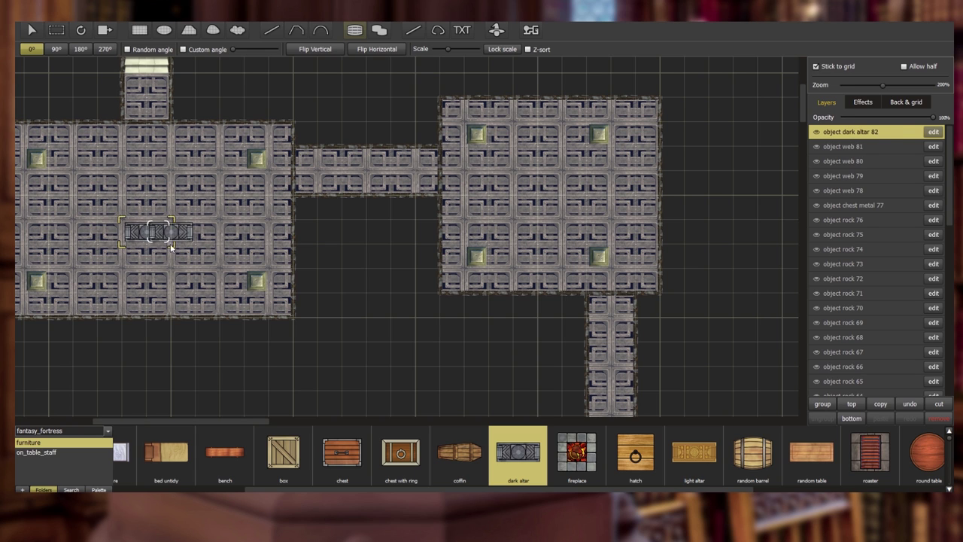
click(145, 212)
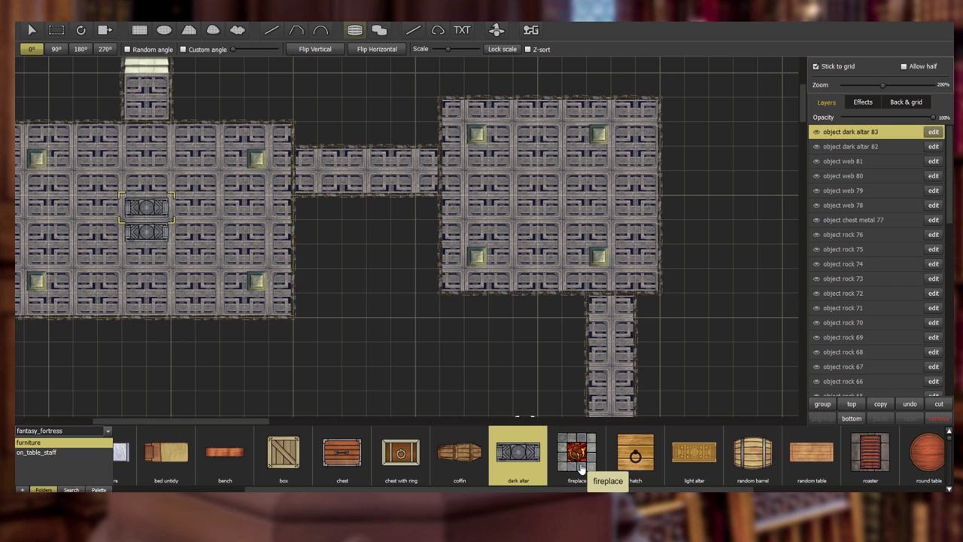
- Select the tomb and place six along the altar chamber's bottom wall and corners
scroll(465, 491, down, 1)
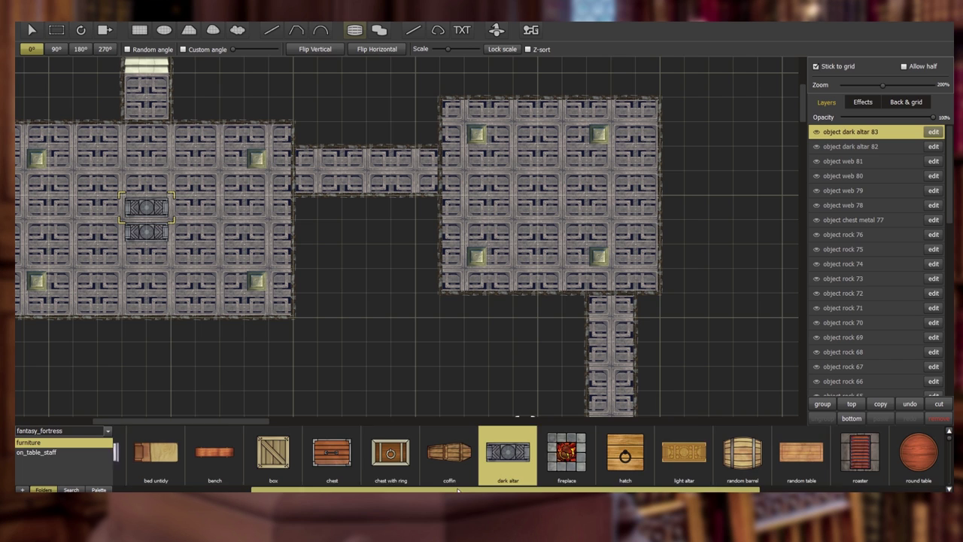
scroll(464, 491, down, 10)
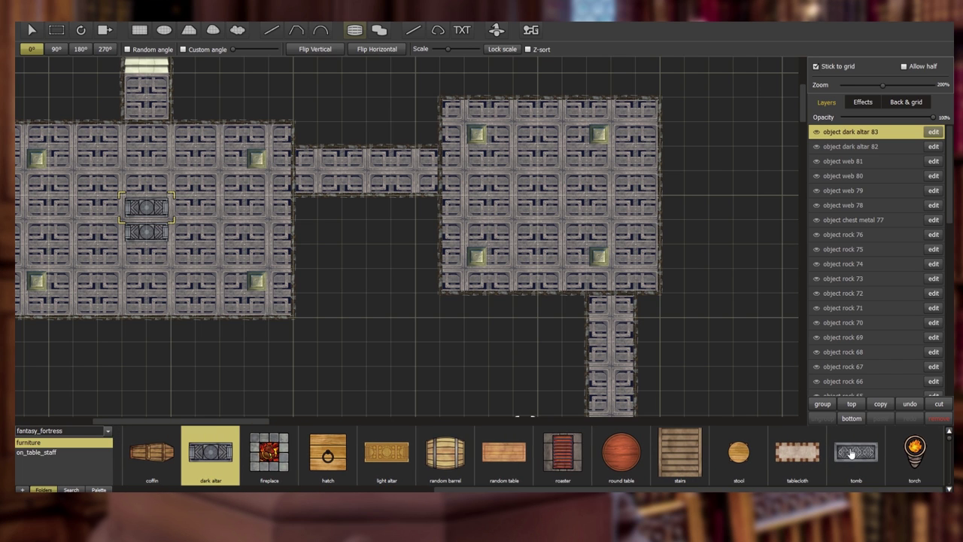
click(851, 452)
click(261, 304)
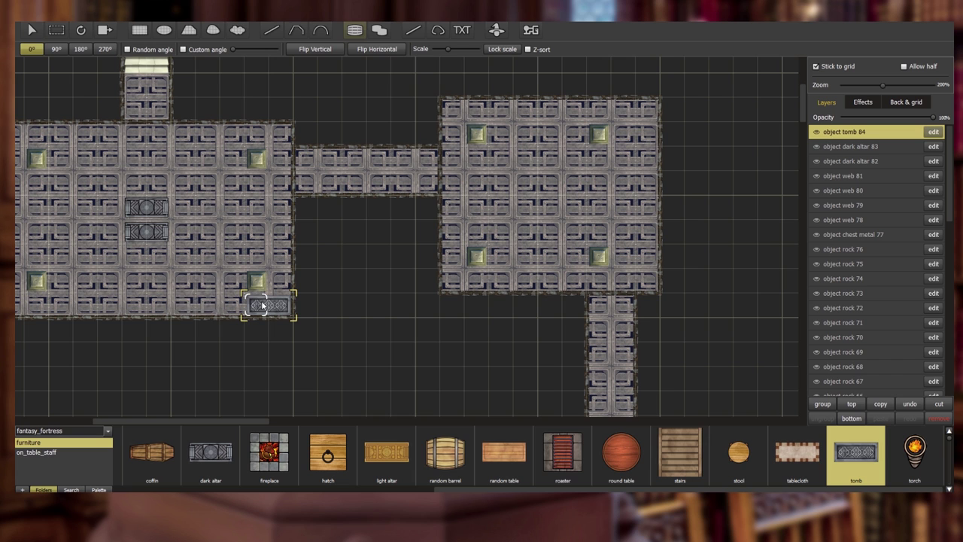
click(185, 306)
click(97, 305)
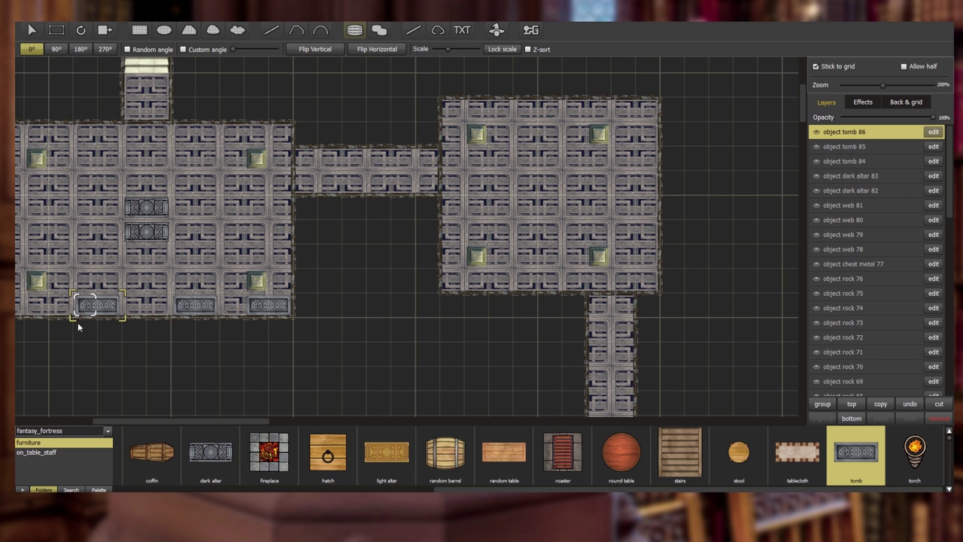
drag(246, 421, 216, 426)
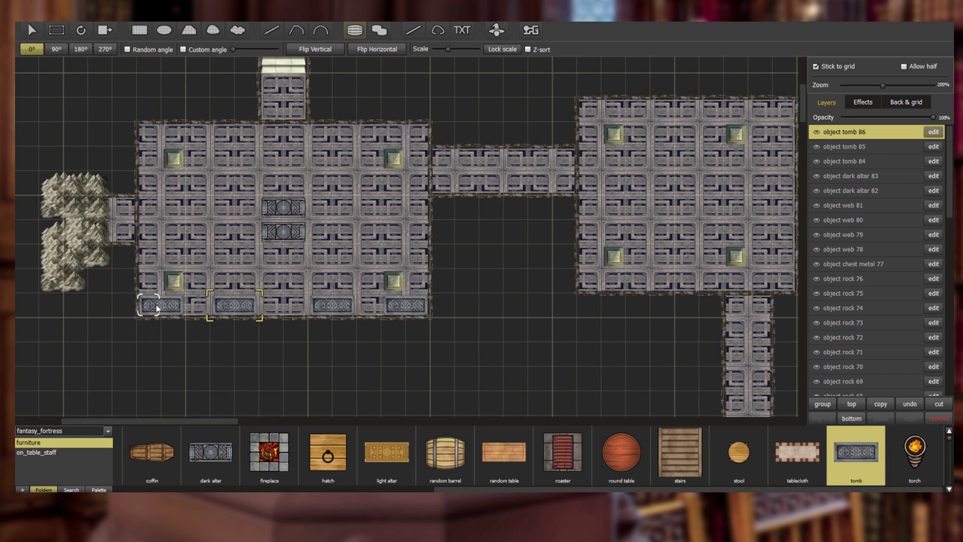
click(157, 309)
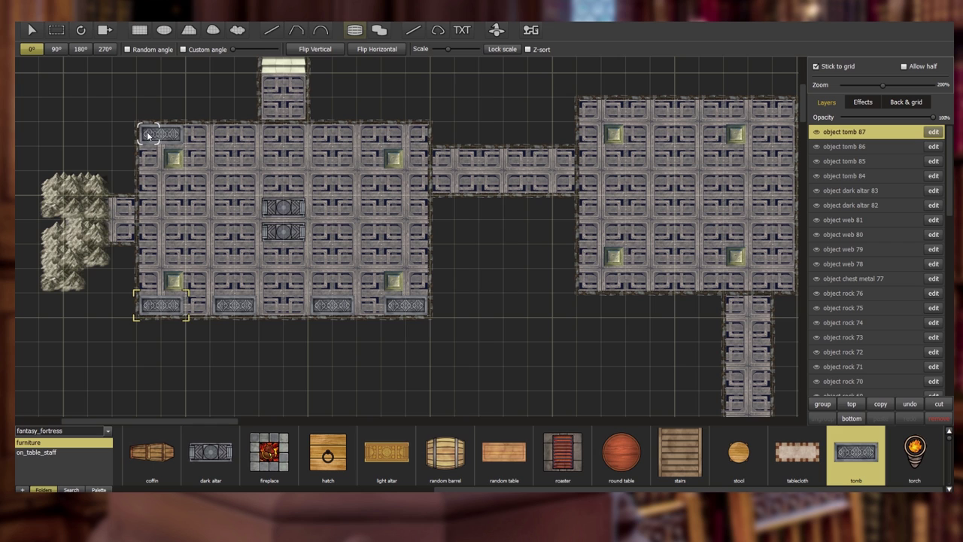
click(148, 136)
click(401, 138)
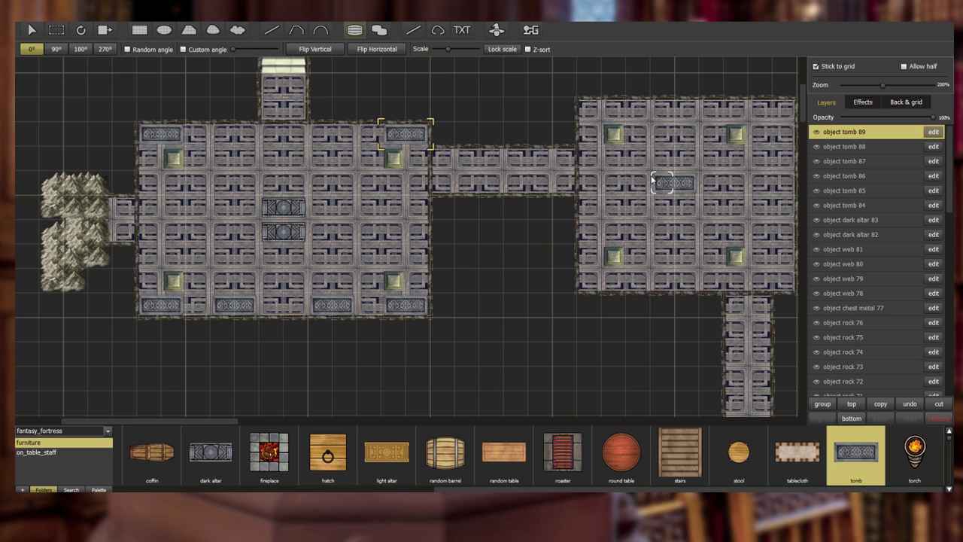
- Place four tombs in the chamber to the right, in two side-by-side pairs
click(651, 161)
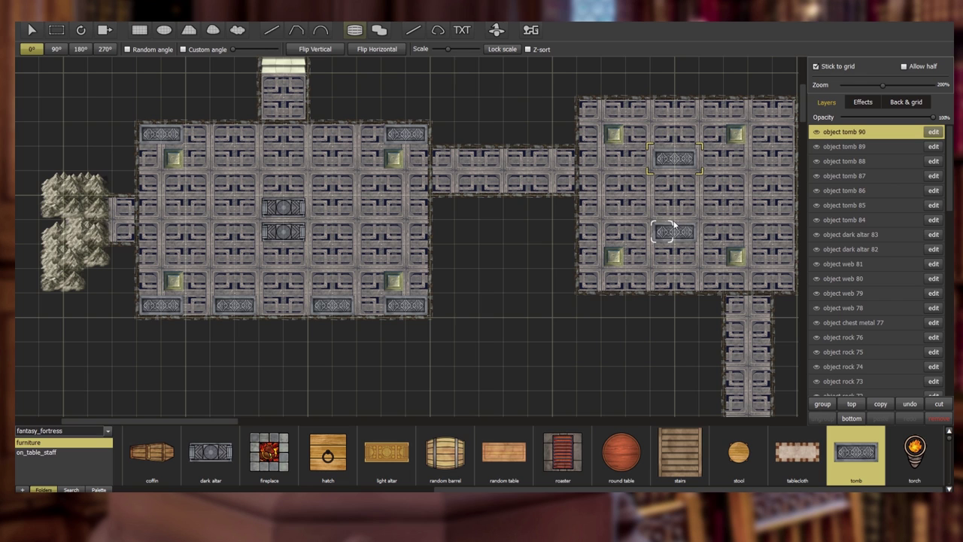
click(669, 226)
drag(222, 426, 295, 424)
click(427, 161)
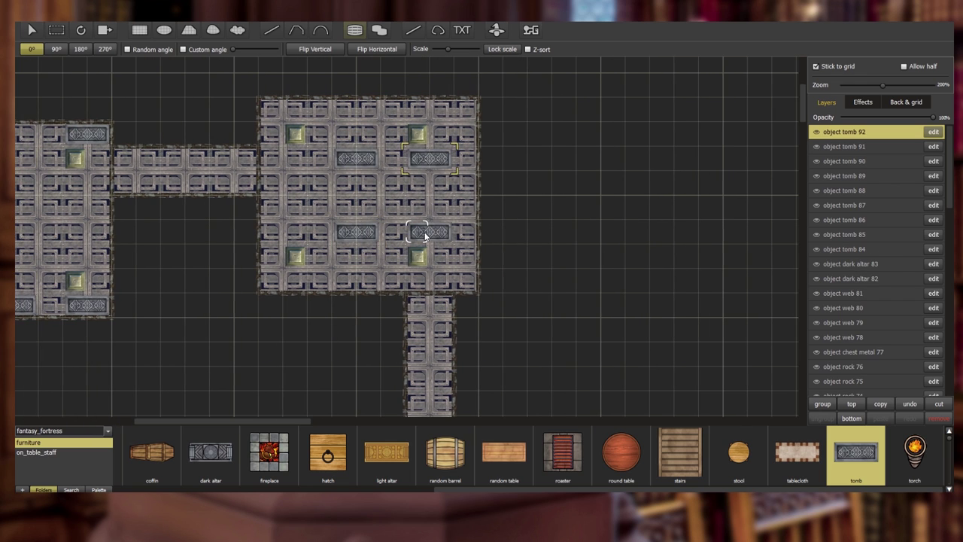
click(426, 234)
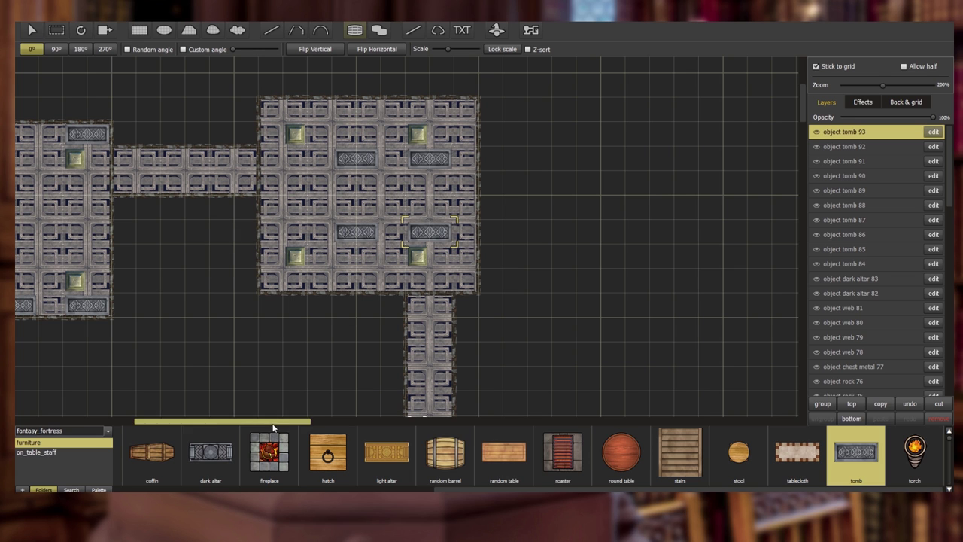
drag(271, 422, 184, 429)
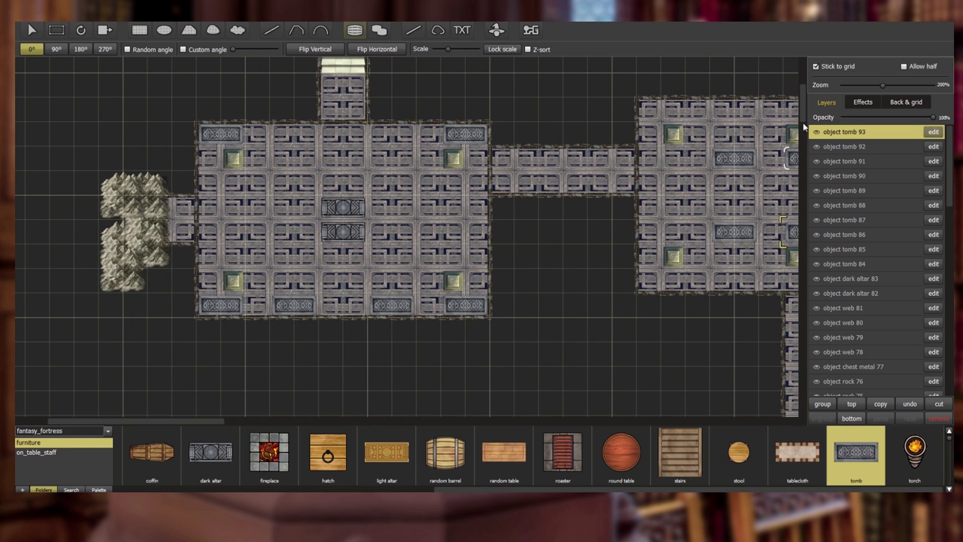
- Stamp tombs along the central chamber's top and bottom rows
drag(805, 126, 808, 86)
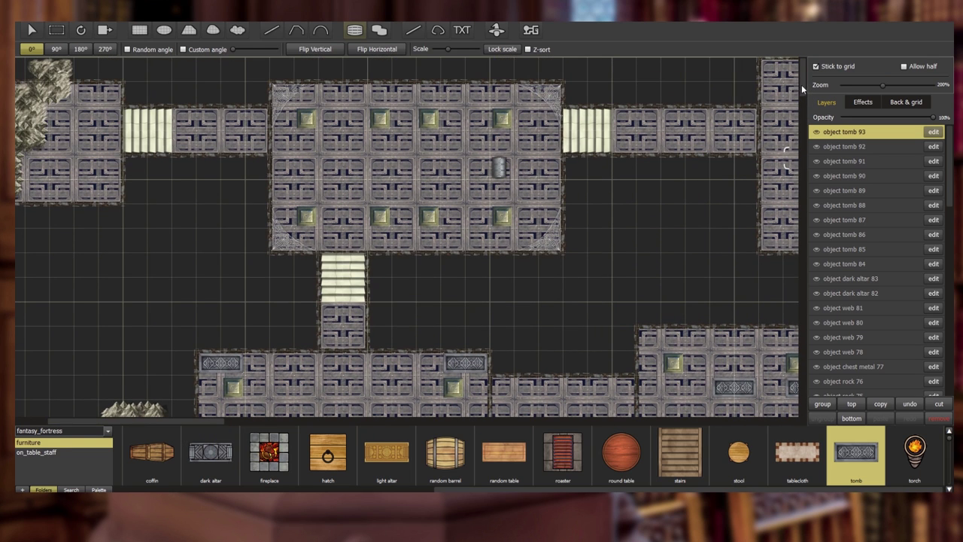
click(336, 97)
click(427, 95)
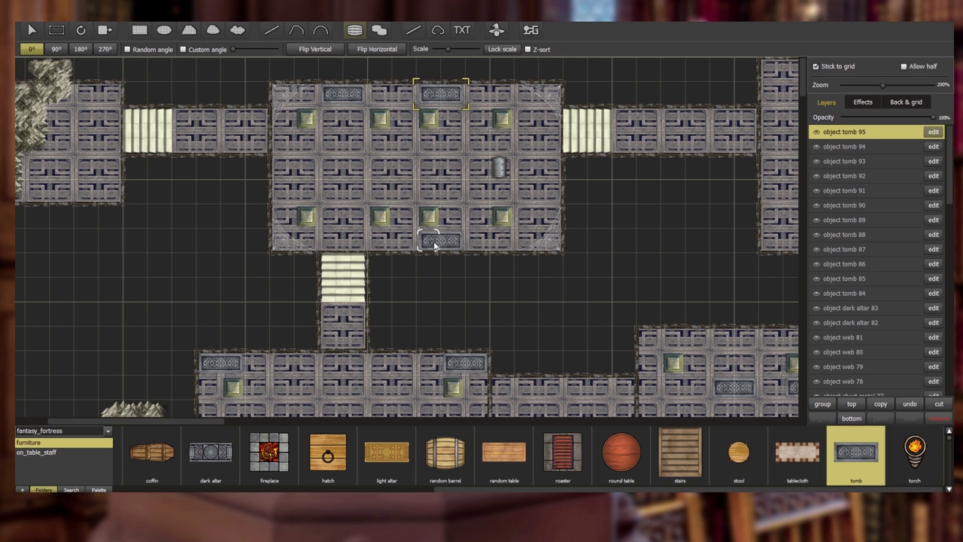
click(427, 243)
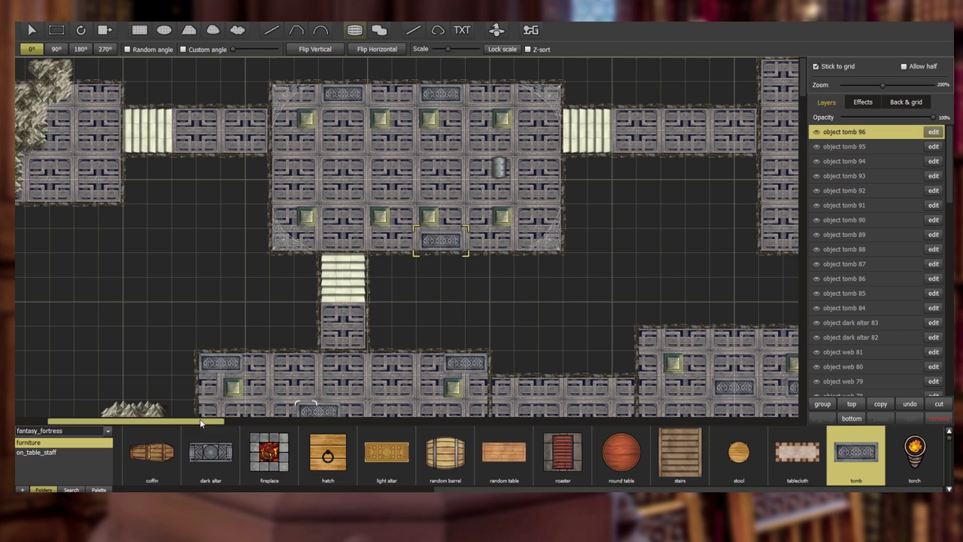
- Fill the right room's lower, middle and top rows with six tombs, then open the asset-set list
drag(200, 424, 292, 424)
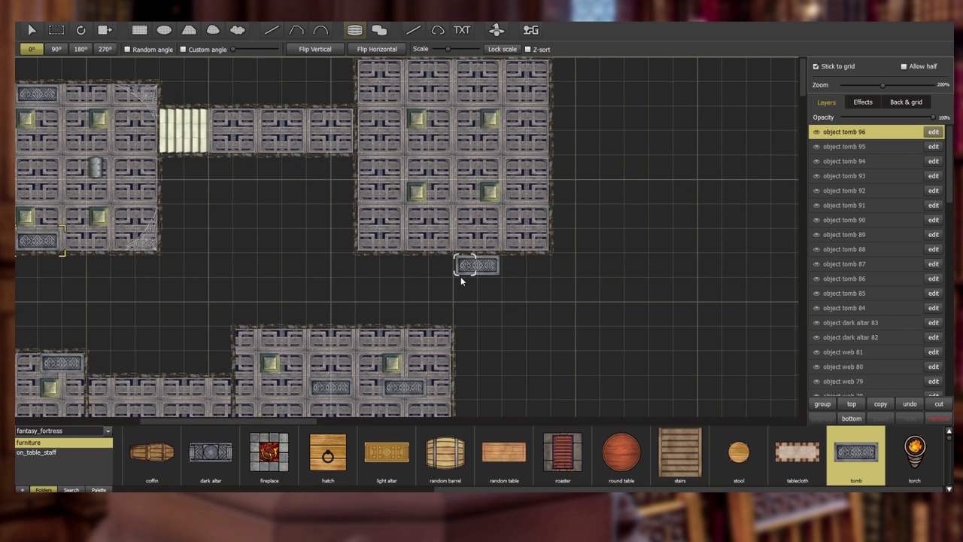
click(394, 224)
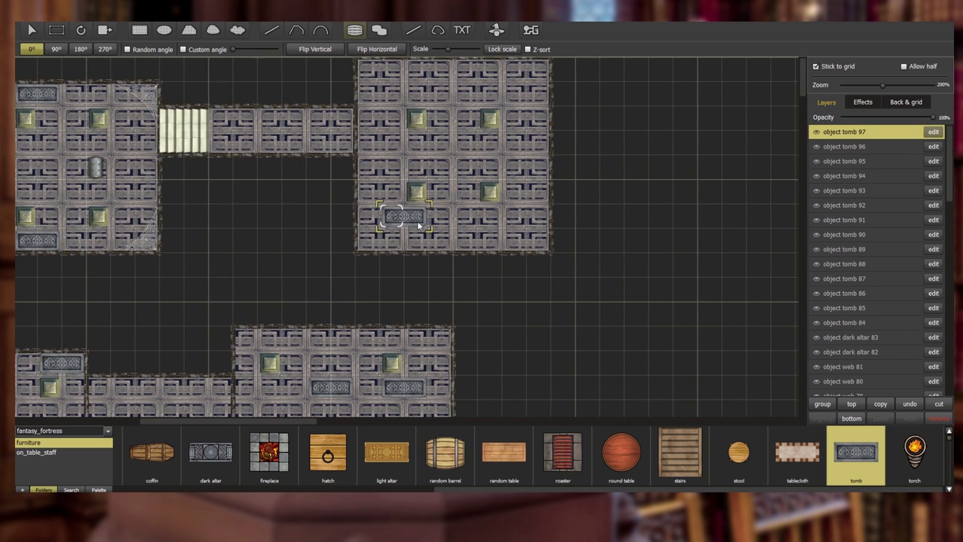
click(489, 217)
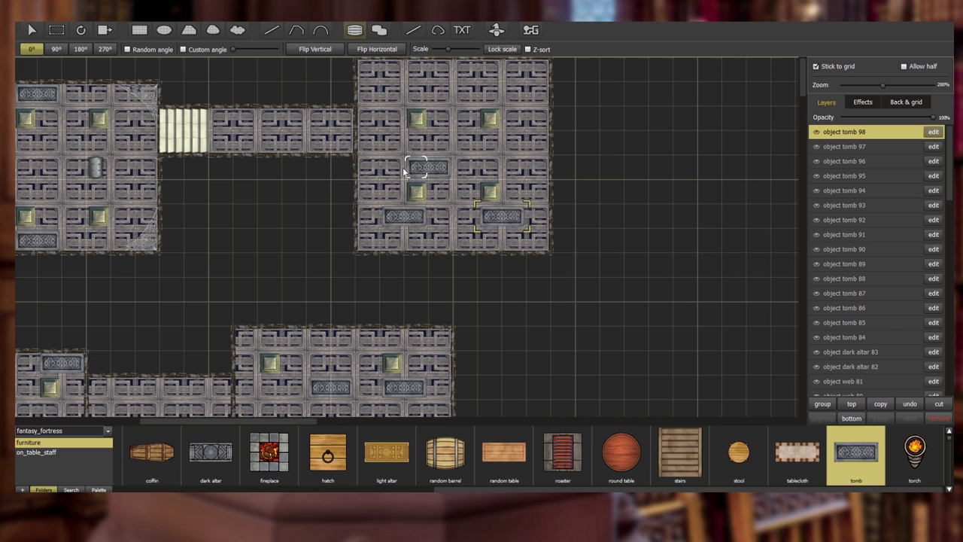
click(394, 167)
click(491, 165)
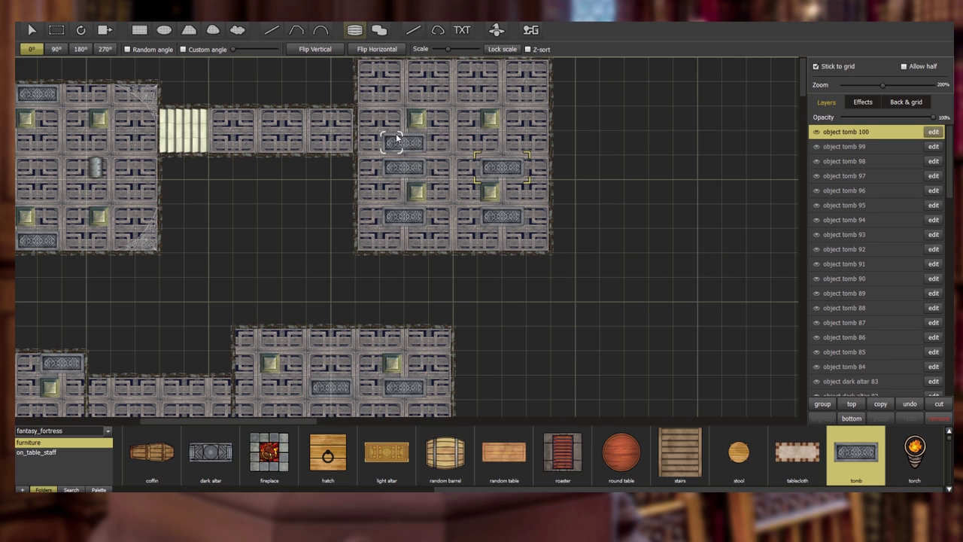
click(406, 94)
click(494, 99)
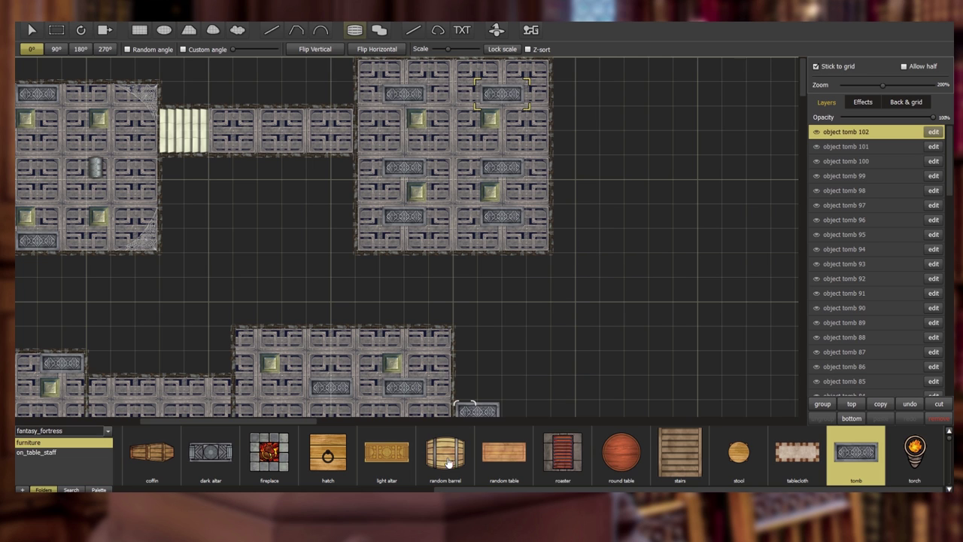
click(108, 431)
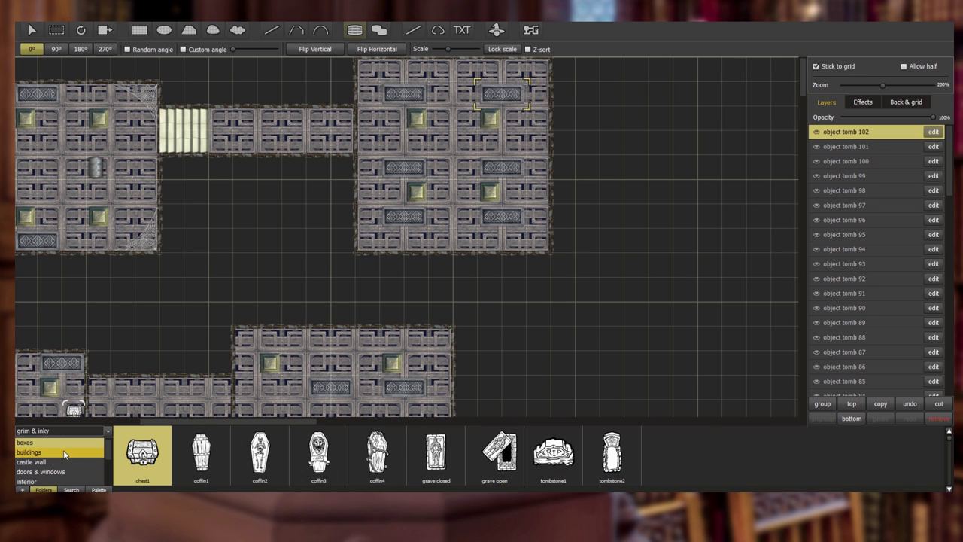
- Preview the jolly roger's atlas and taboo-tech asset sets
click(108, 432)
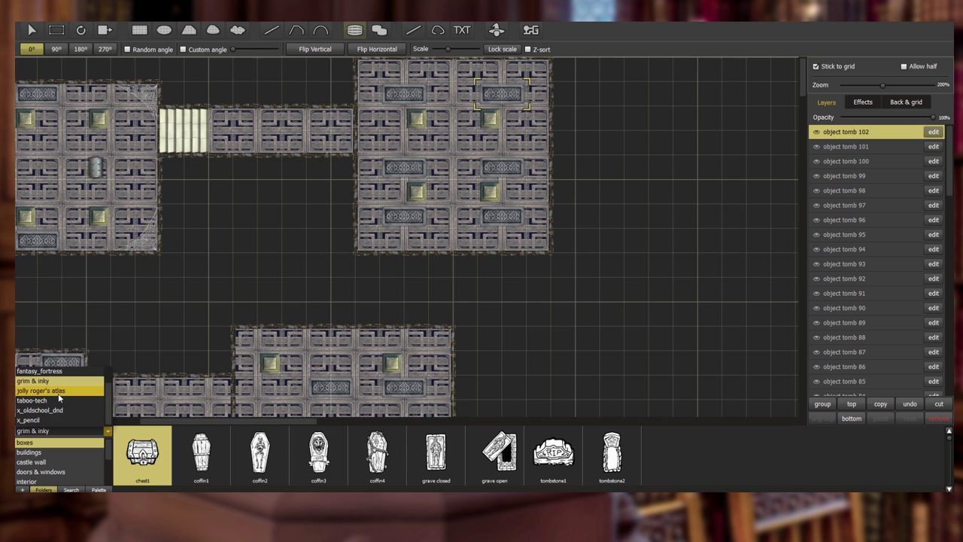
click(59, 391)
click(108, 431)
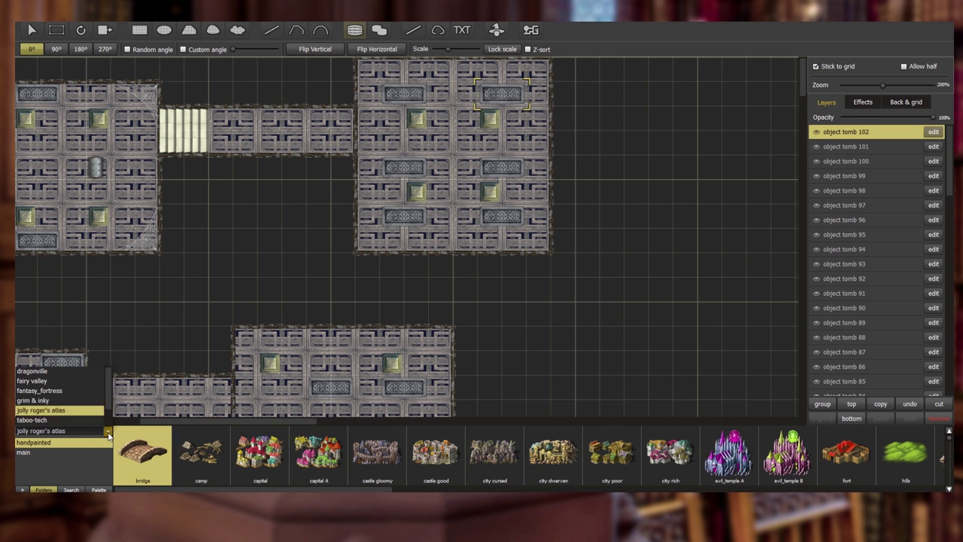
click(58, 401)
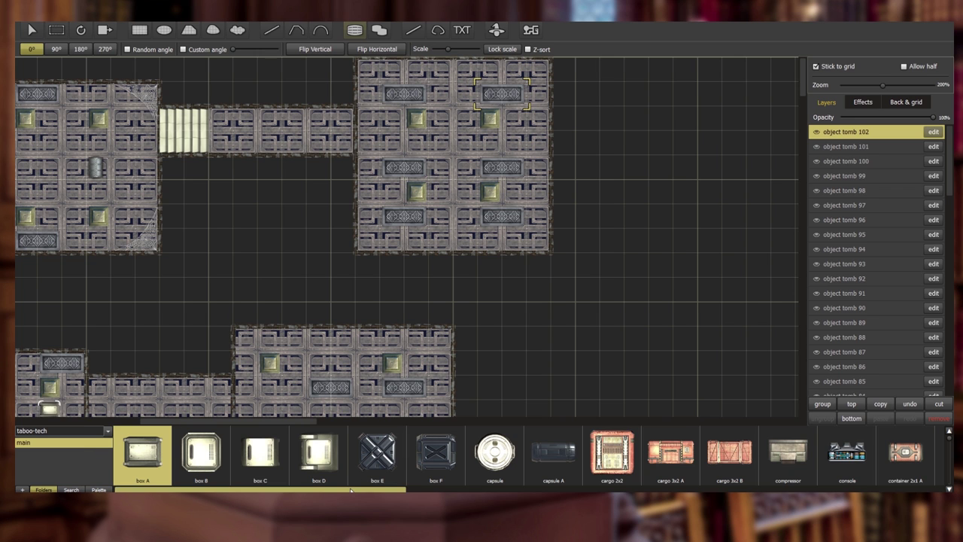
mouse_move(358, 488)
mouse_down()
mouse_move(800, 488)
mouse_move(357, 489)
mouse_up()
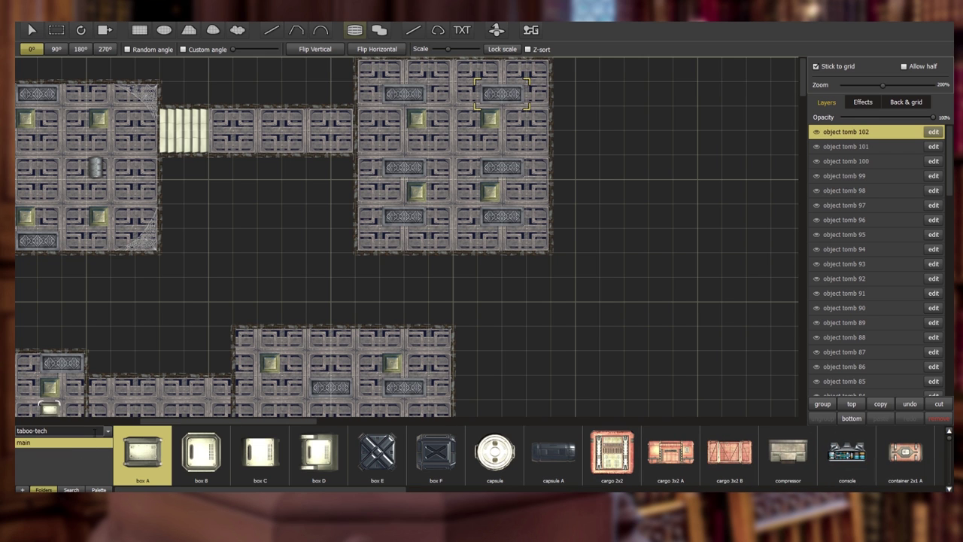
- Switch to the dragonville asset set and show its table decor folder
click(112, 431)
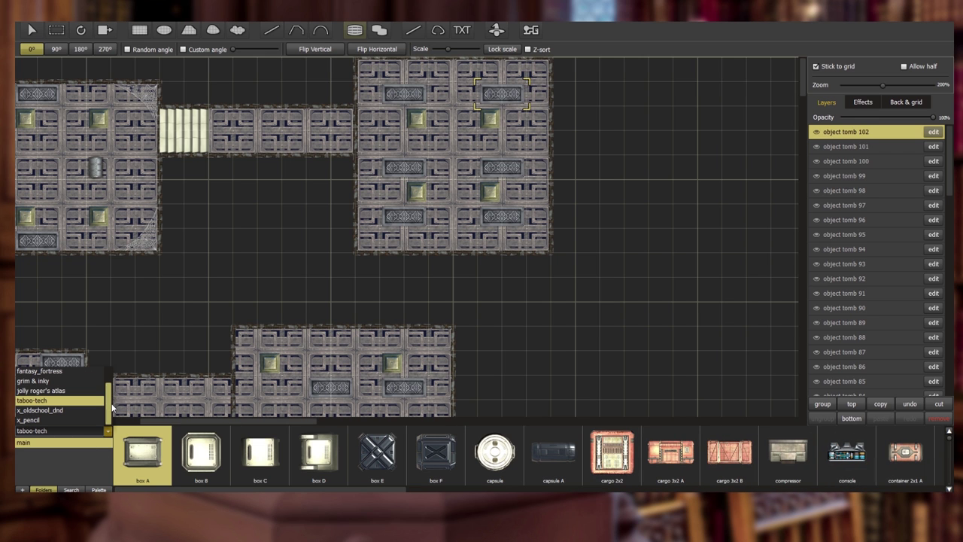
scroll(109, 407, up, 3)
click(60, 370)
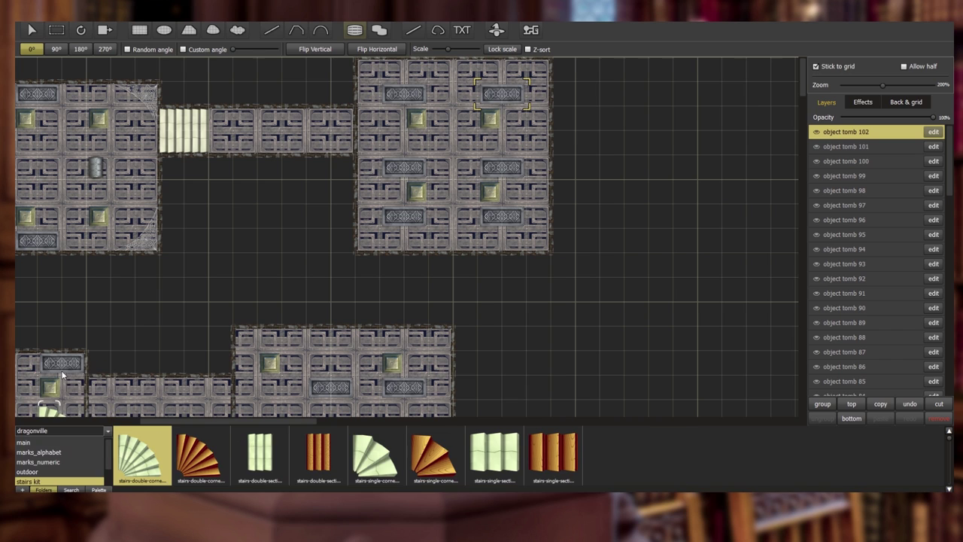
click(44, 472)
scroll(105, 452, down, 2)
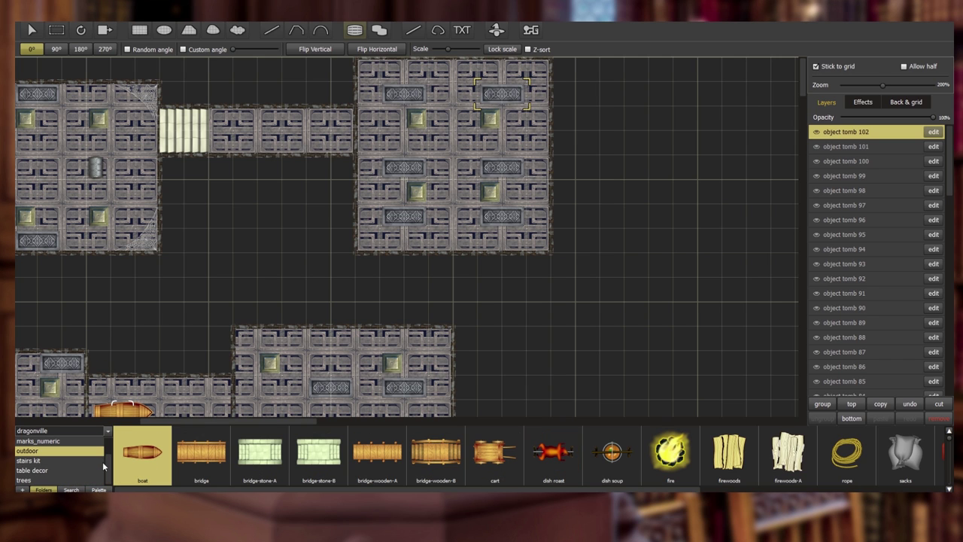
click(53, 471)
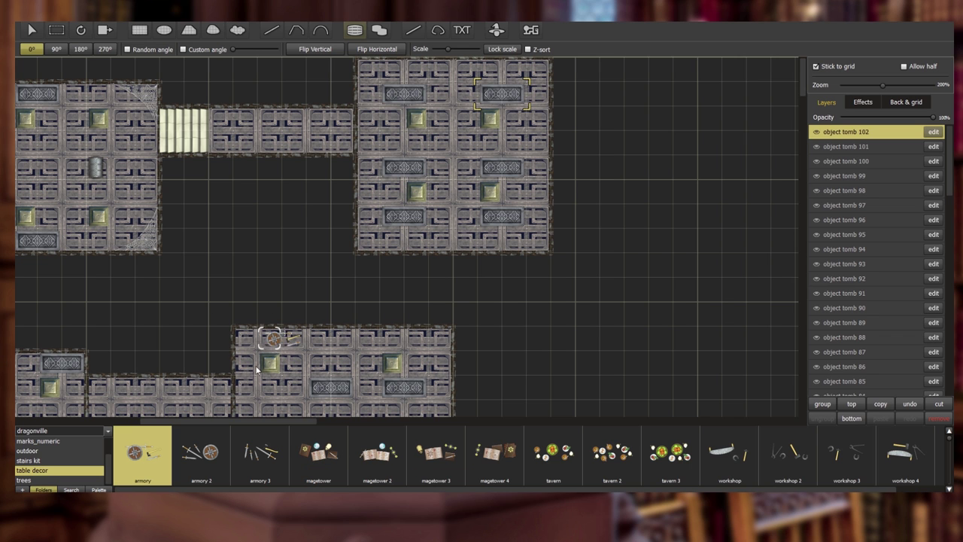
- Place an armory 3 weapons set in the passage beside the rocks near the lower chamber
drag(214, 419, 96, 418)
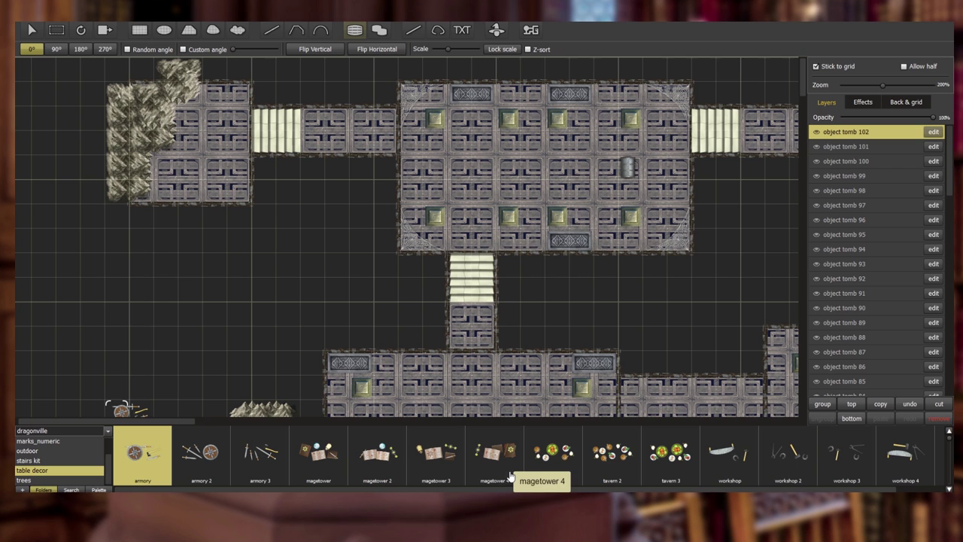
scroll(527, 488, right, 1)
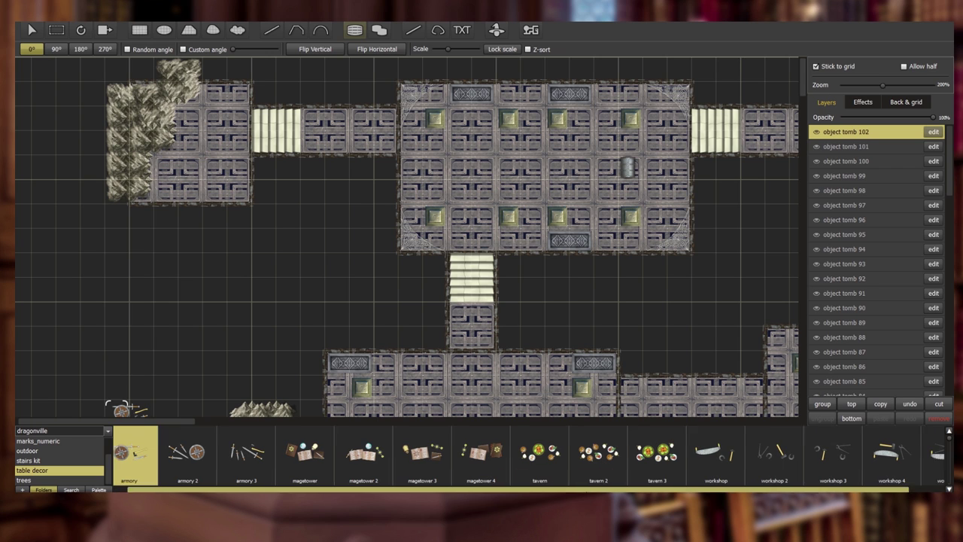
scroll(527, 459, left, 1)
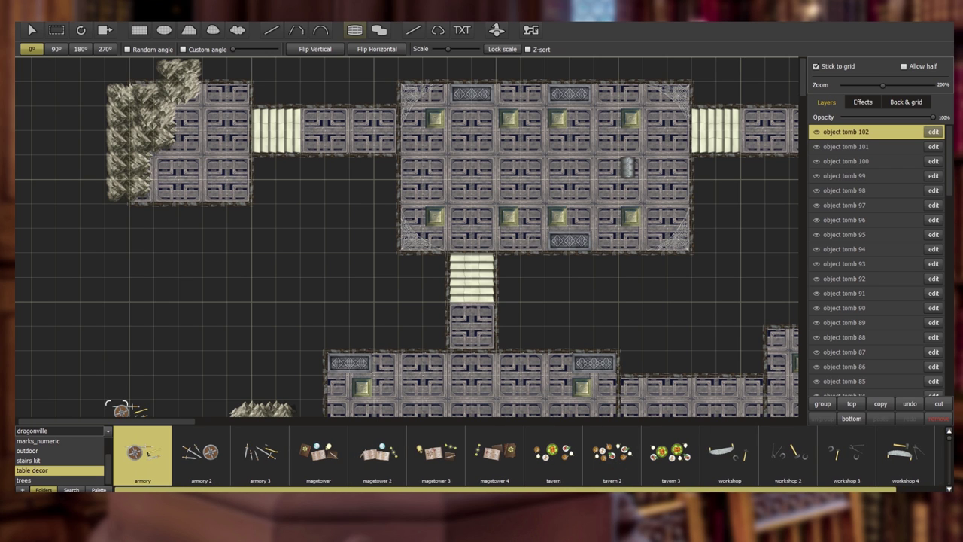
drag(803, 86, 806, 109)
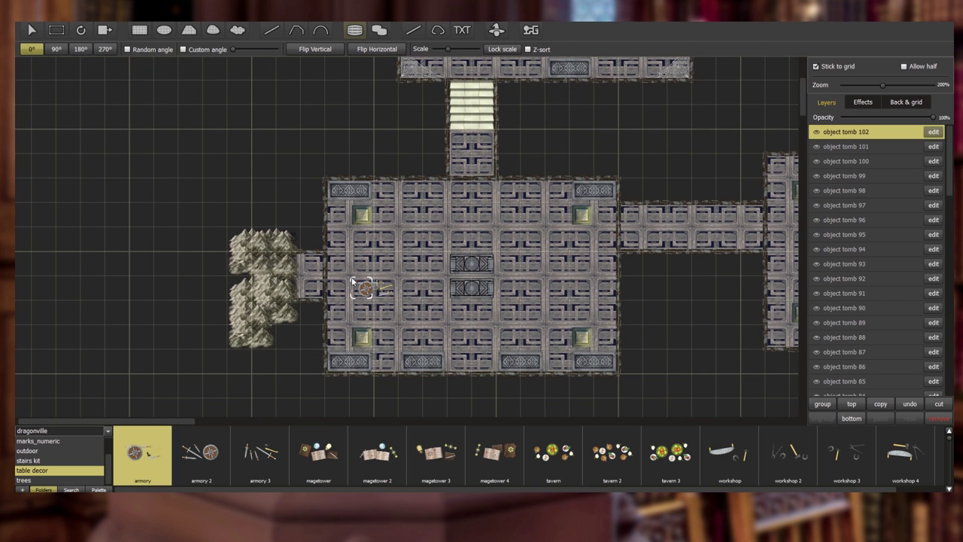
click(254, 458)
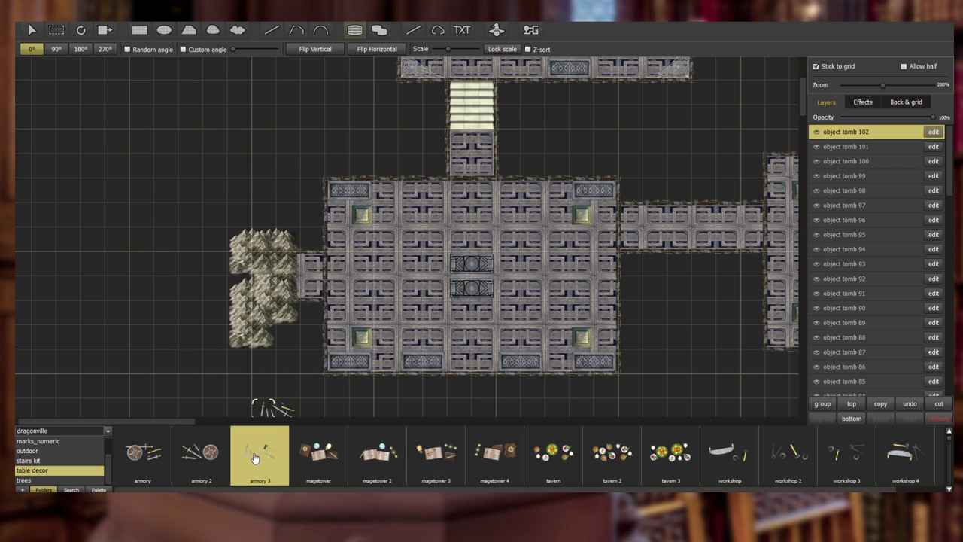
click(323, 261)
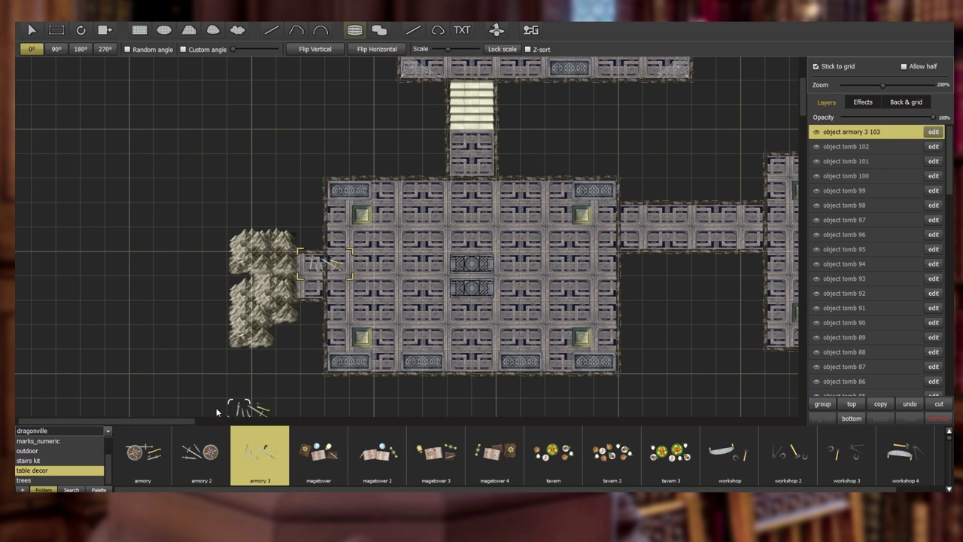
drag(180, 421, 263, 423)
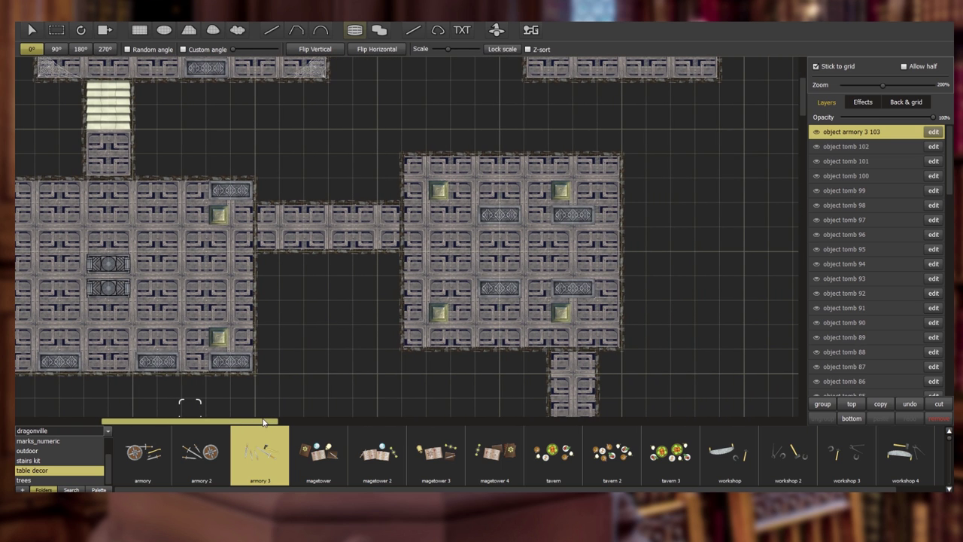
mouse_move(264, 420)
mouse_down()
mouse_move(281, 419)
mouse_move(237, 418)
mouse_move(275, 417)
mouse_up()
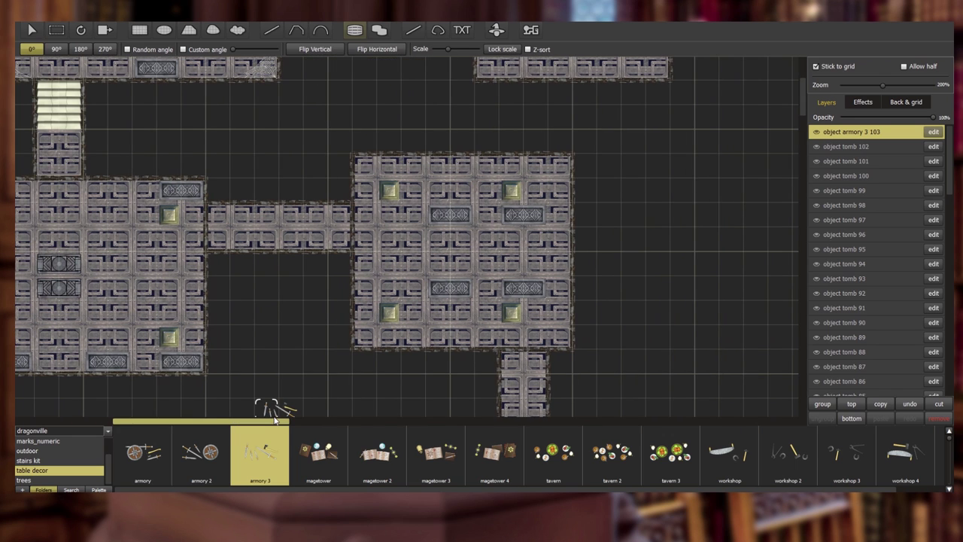
- Place a workshop 2 tool set on the room's top-left tile, then view the Palette of used assets
click(787, 462)
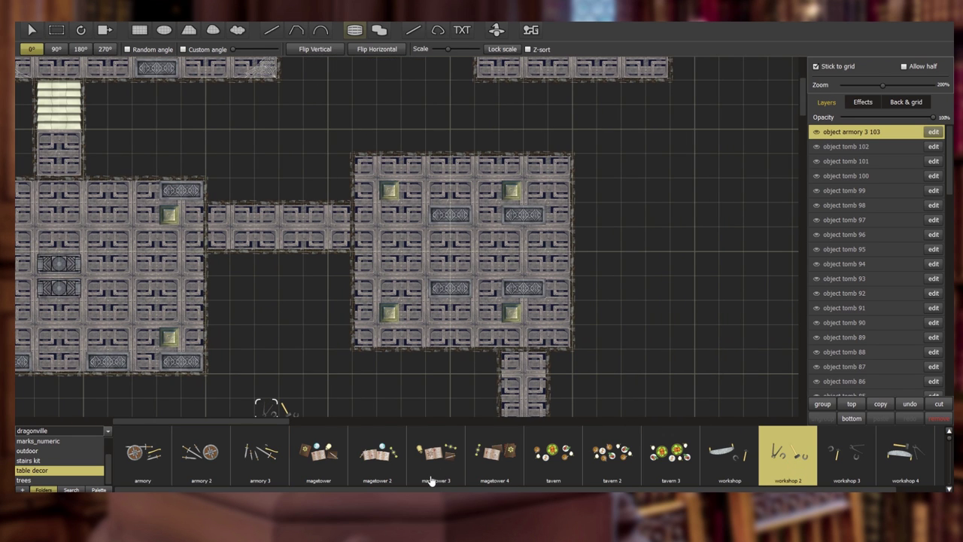
drag(803, 113, 803, 85)
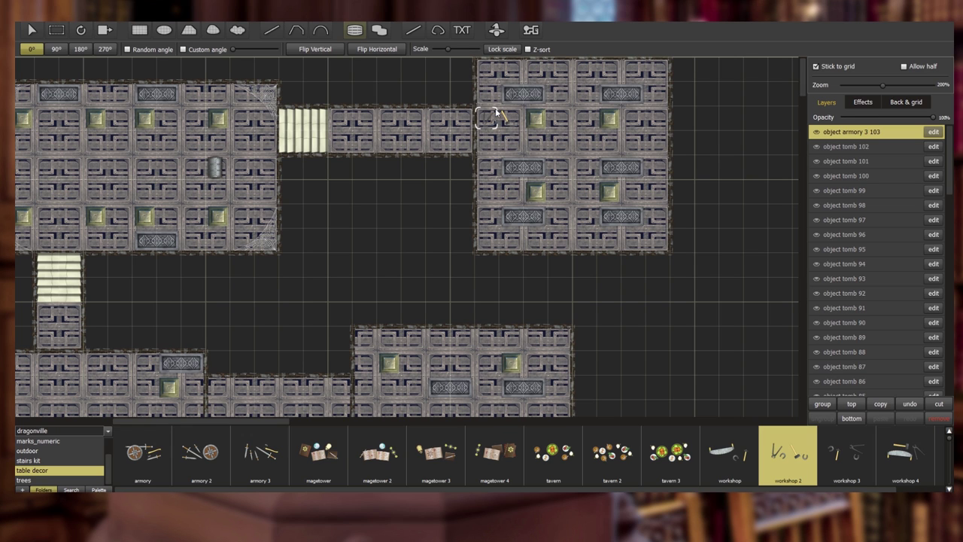
click(497, 75)
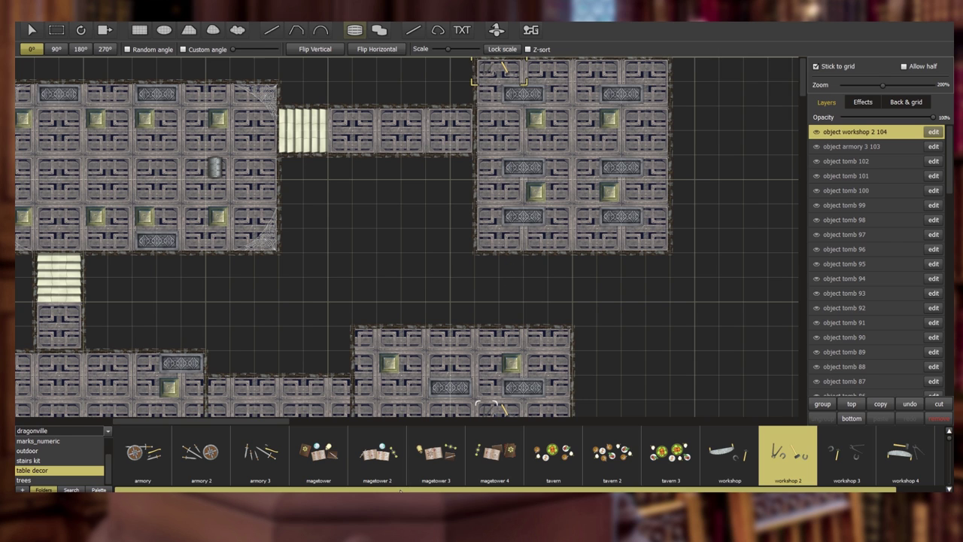
click(36, 482)
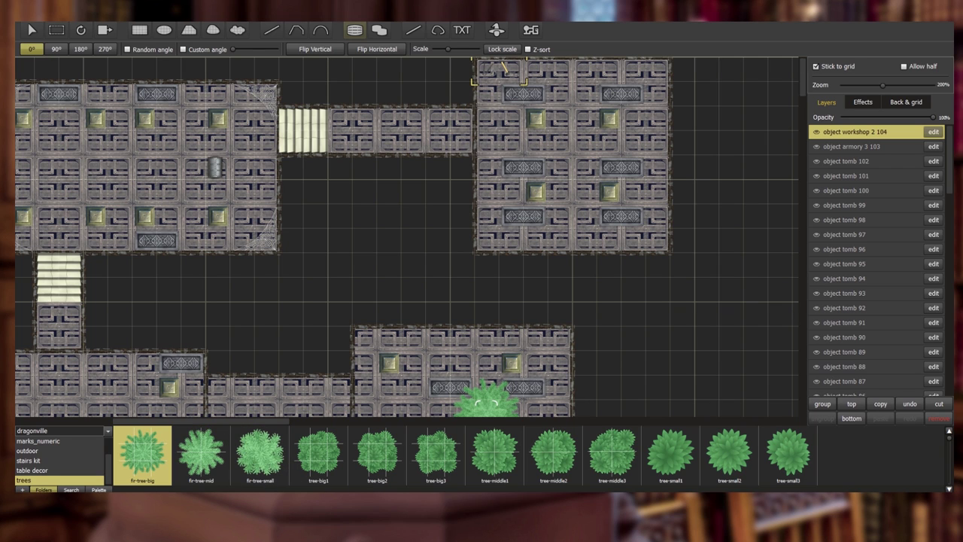
click(101, 489)
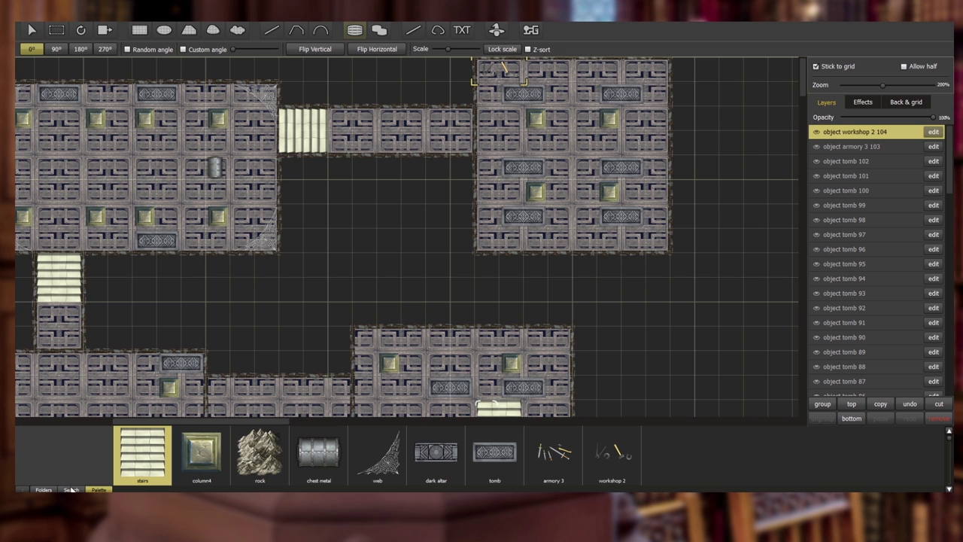
- With smaller thumbnails, browse the marks_alphabet through trees folders, then return to the main folder
click(44, 490)
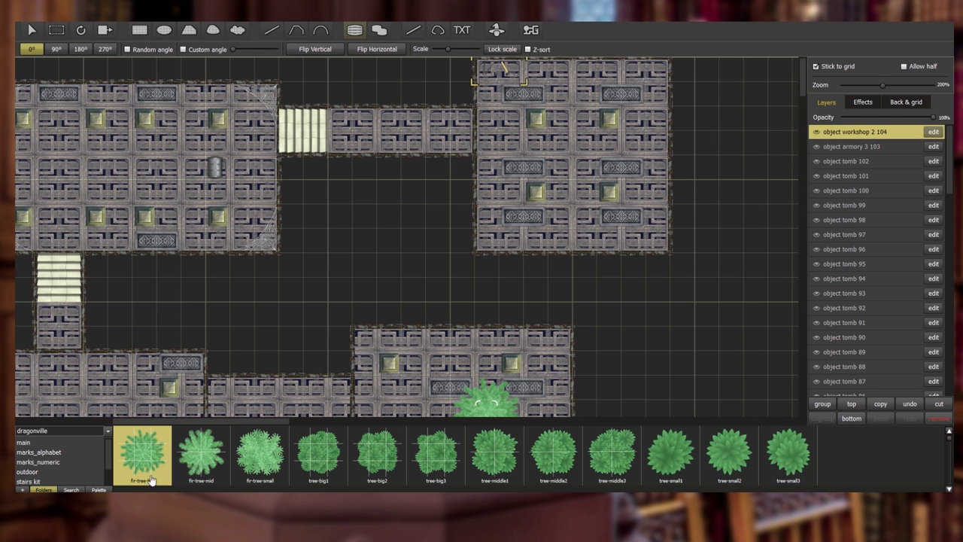
click(949, 436)
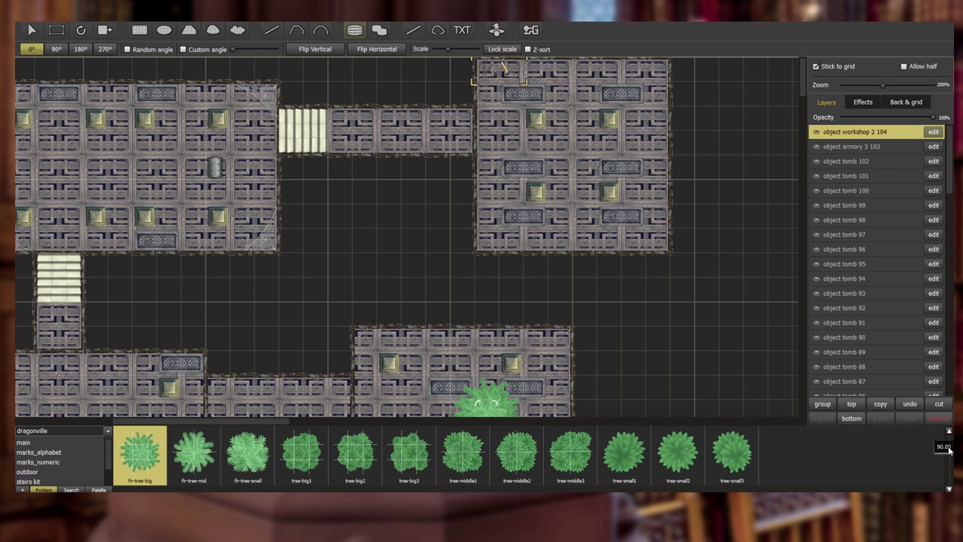
click(53, 453)
click(51, 462)
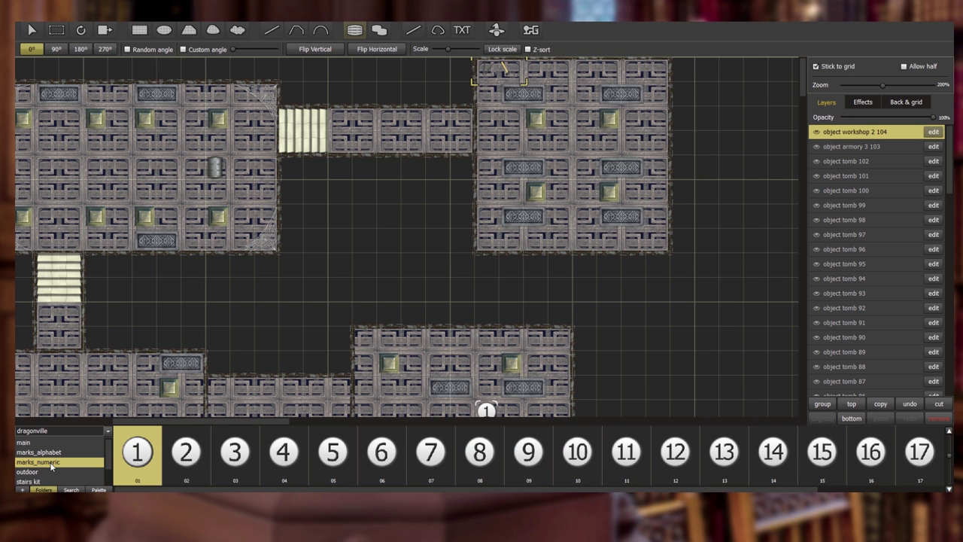
scroll(109, 461, down, 2)
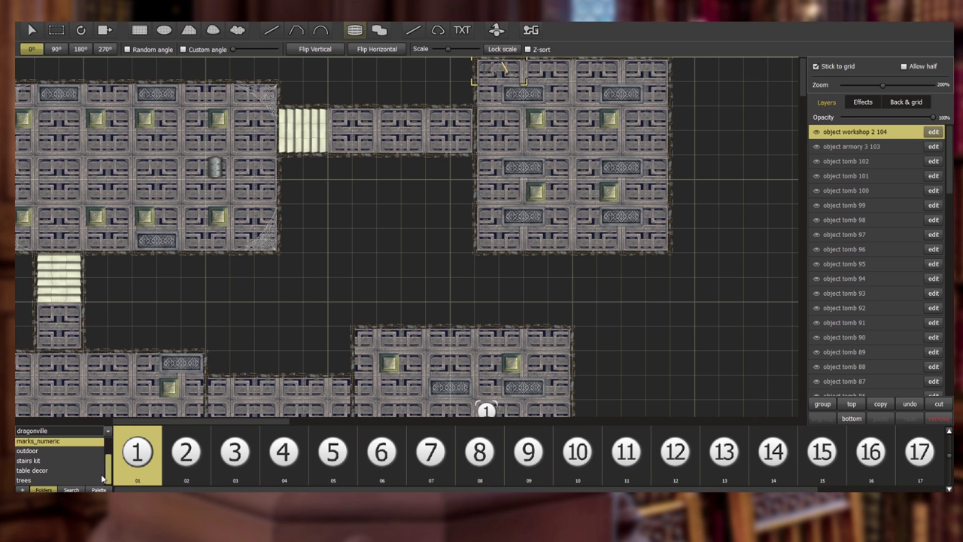
click(54, 462)
click(50, 470)
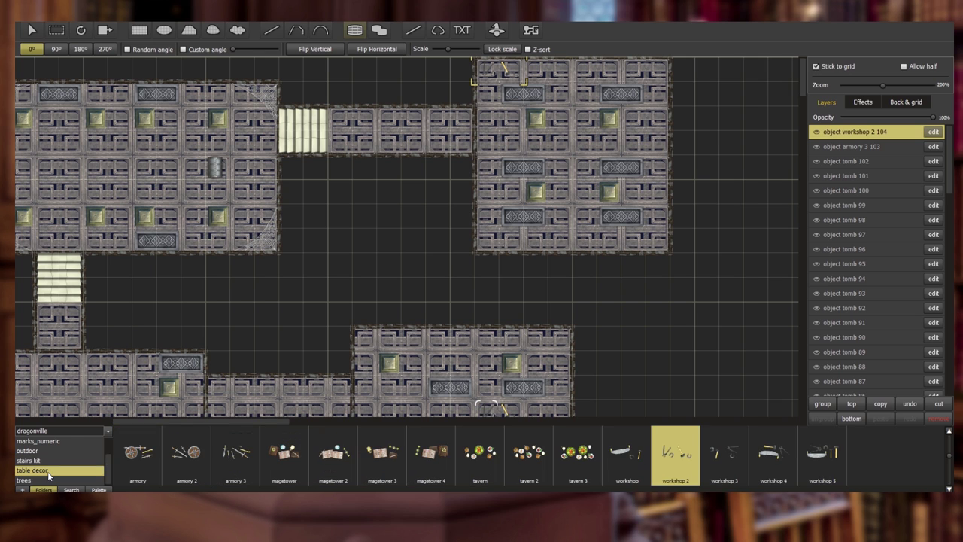
click(47, 480)
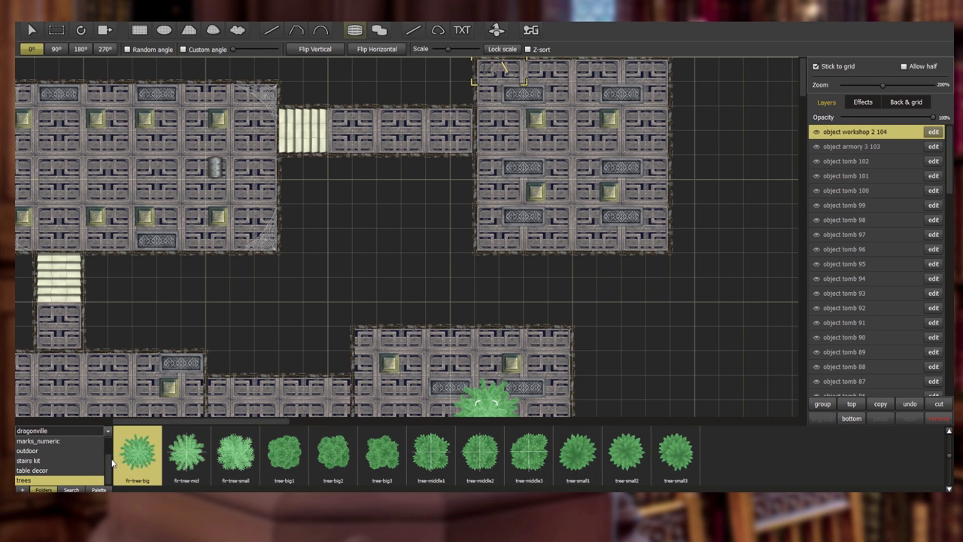
scroll(111, 462, up, 2)
click(64, 444)
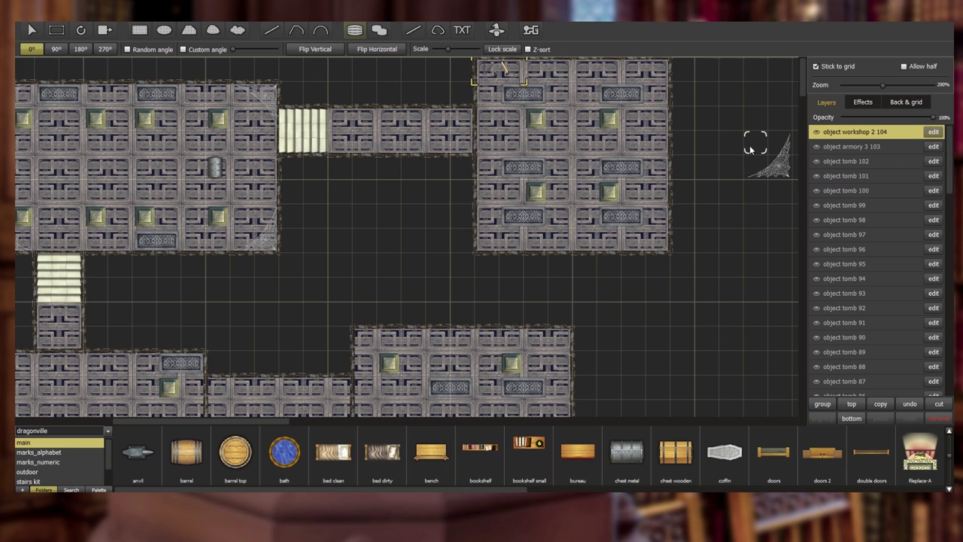
- Stamp cobwebs into the bottom-right corners of four rooms, scrolling between them
click(641, 225)
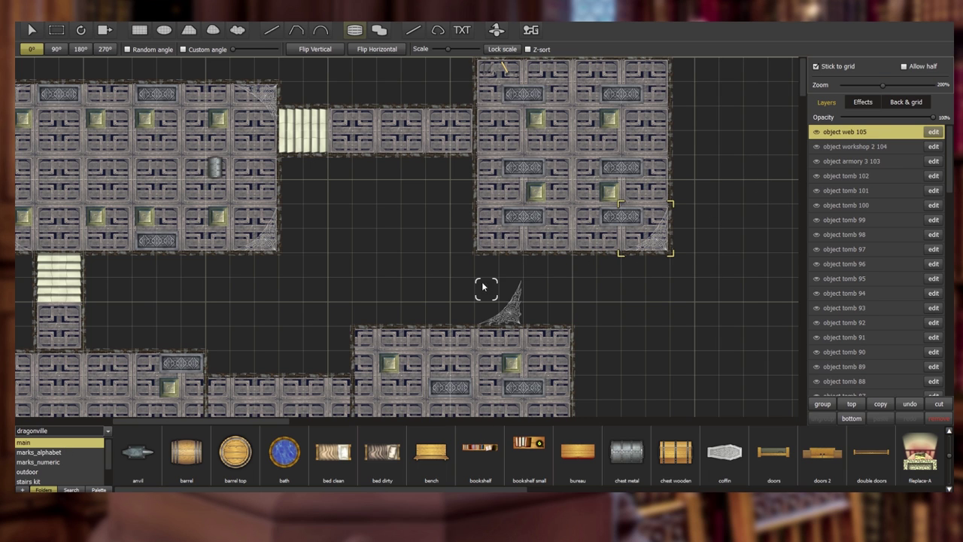
drag(803, 87, 803, 120)
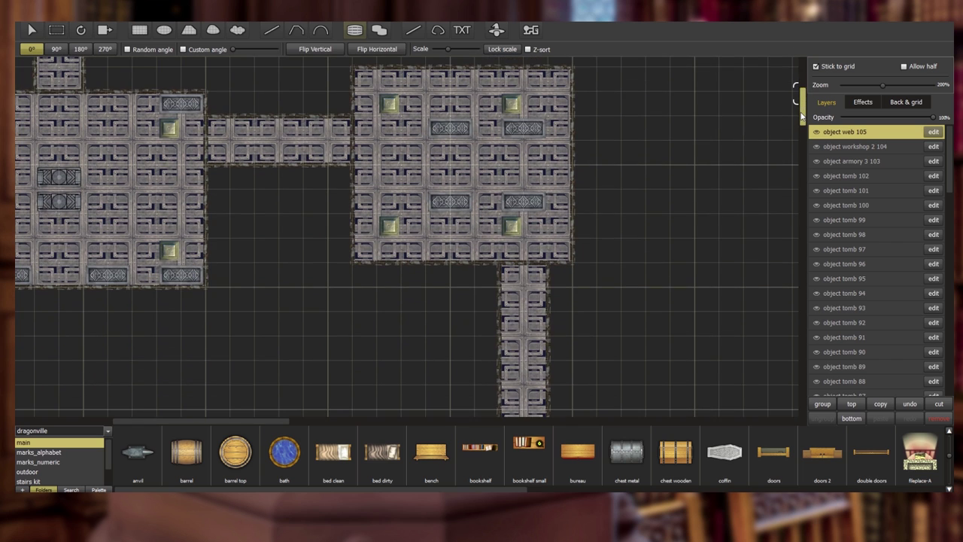
click(545, 229)
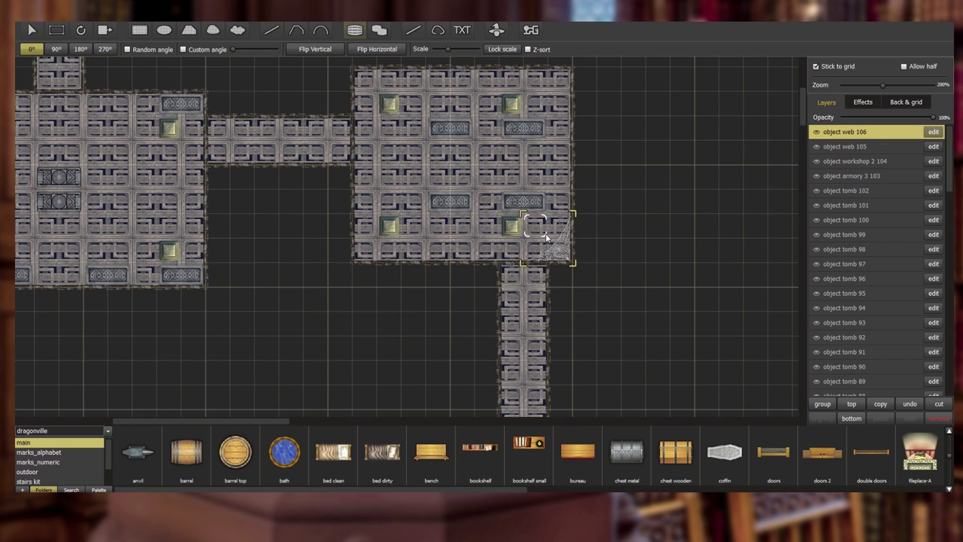
click(168, 257)
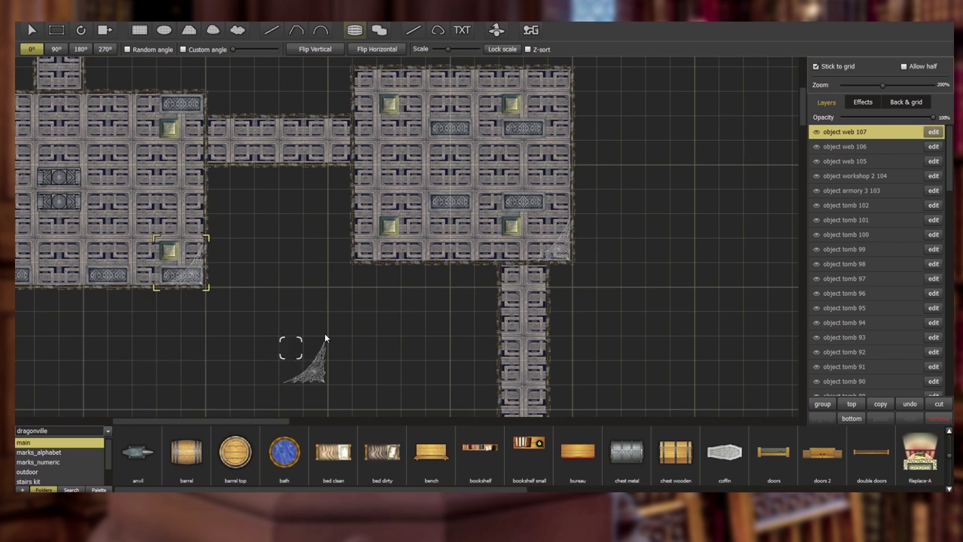
drag(271, 420, 317, 422)
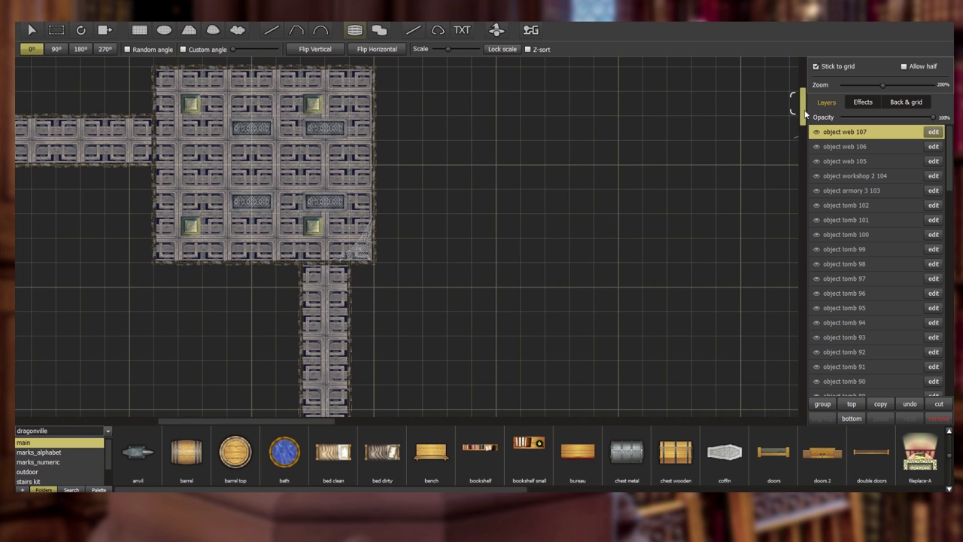
drag(804, 113, 804, 151)
click(365, 316)
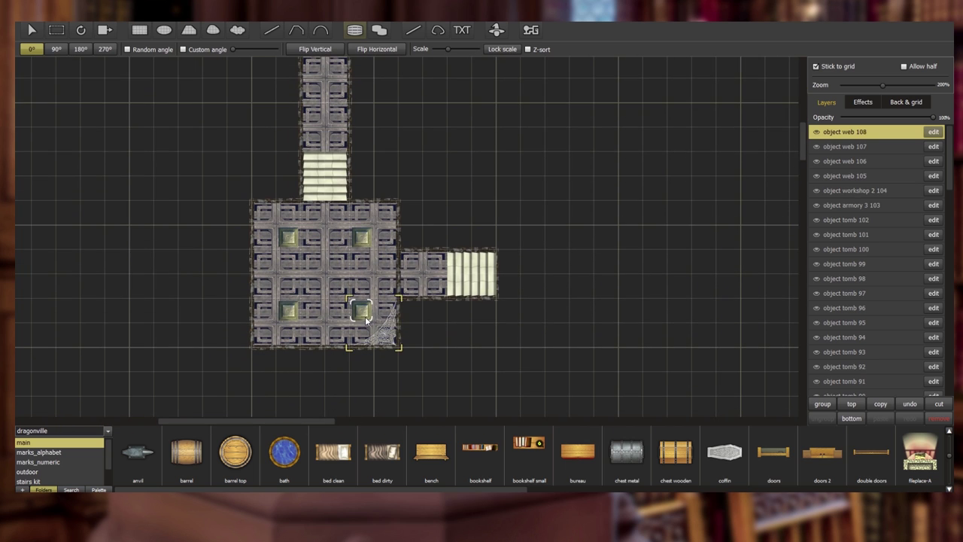
- Place a metal chest off-grid against the lower room's bottom wall, then restore grid snapping
click(627, 451)
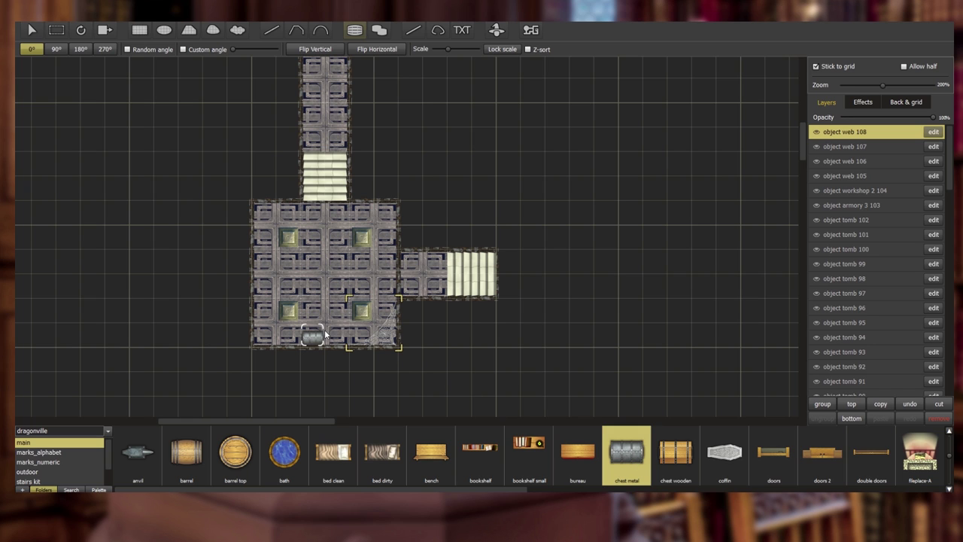
click(816, 67)
click(313, 319)
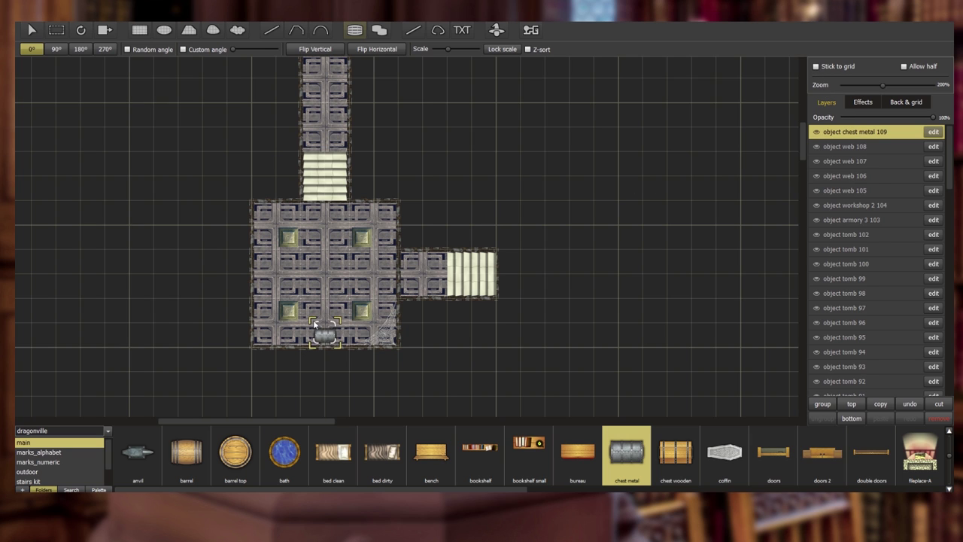
click(817, 67)
- Place a coffin in the lower room's centre and a 90°-rotated upright coffin between the upper room's tombs
click(721, 458)
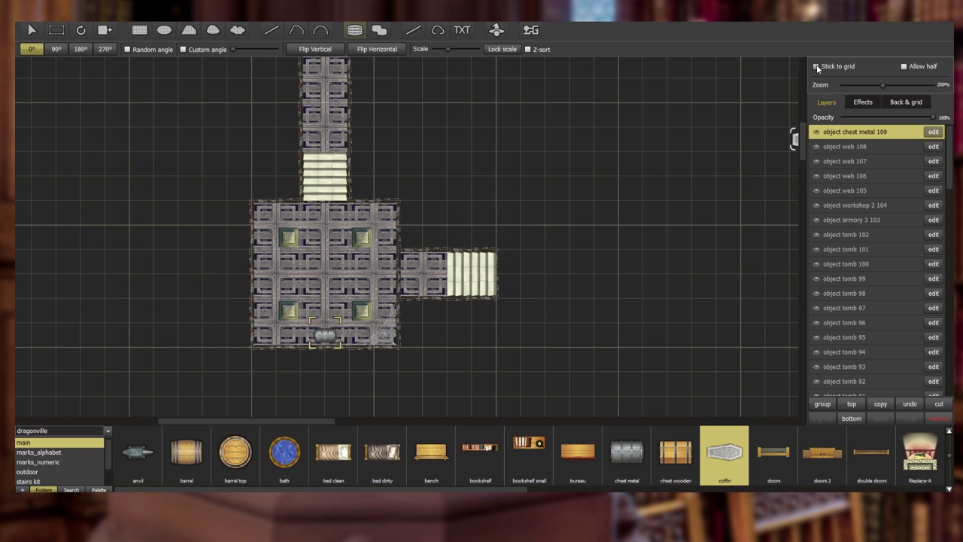
click(301, 263)
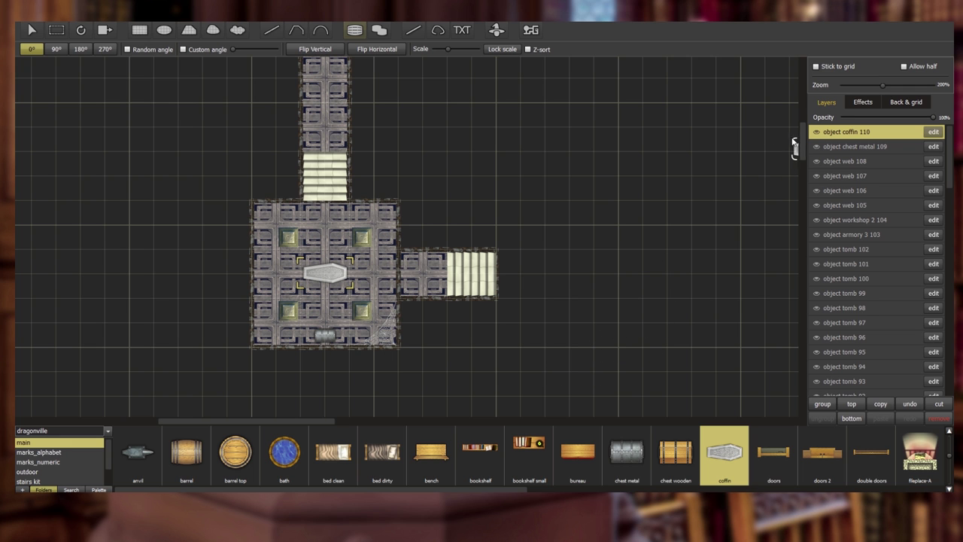
drag(800, 141, 795, 75)
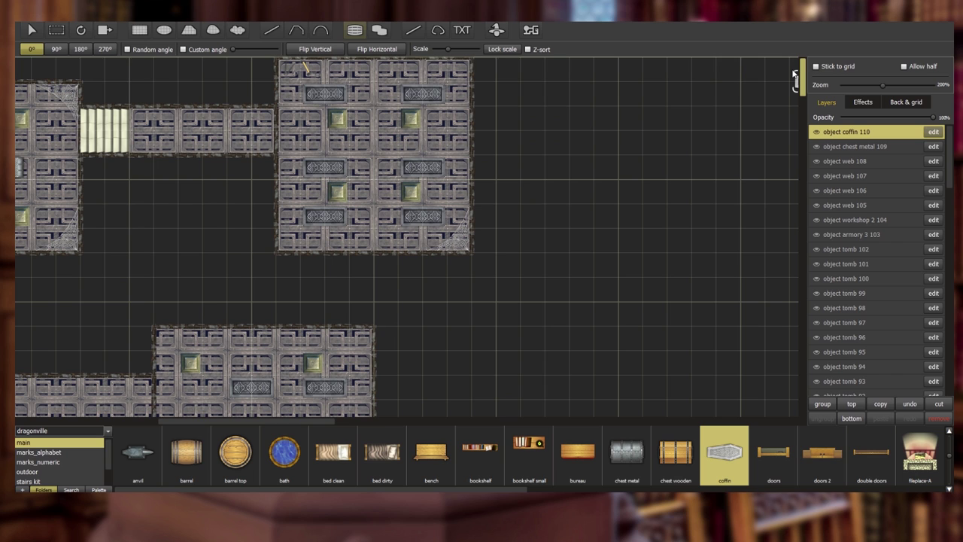
click(56, 49)
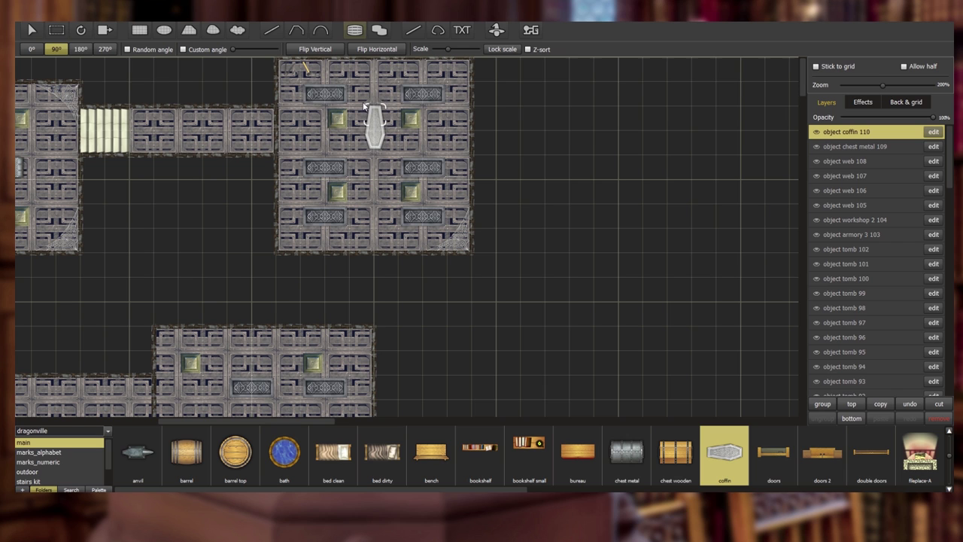
click(365, 107)
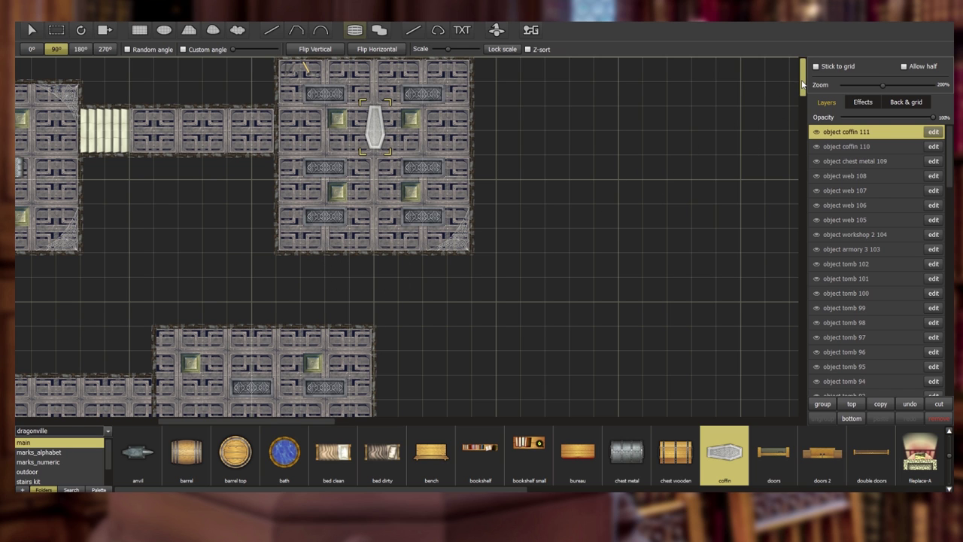
scroll(789, 105, down, 3)
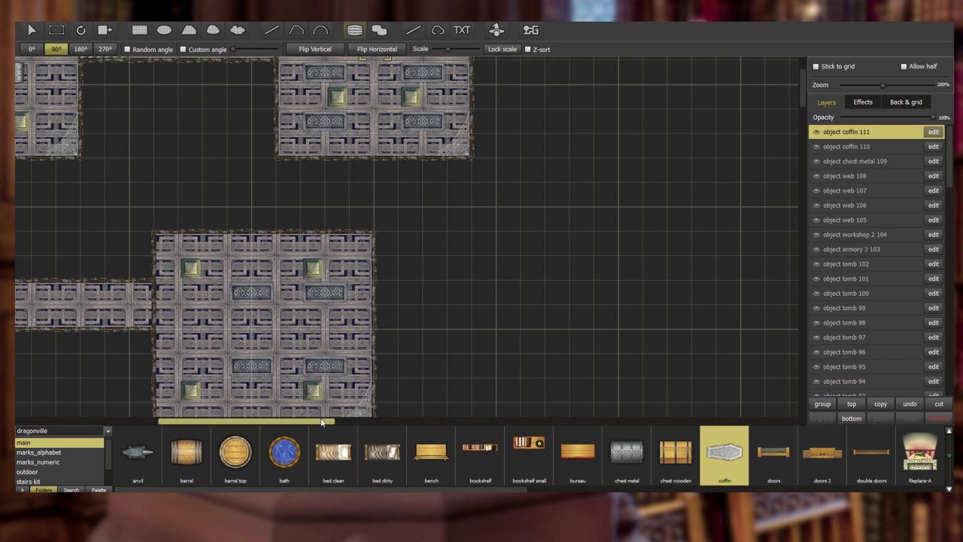
drag(324, 421, 231, 428)
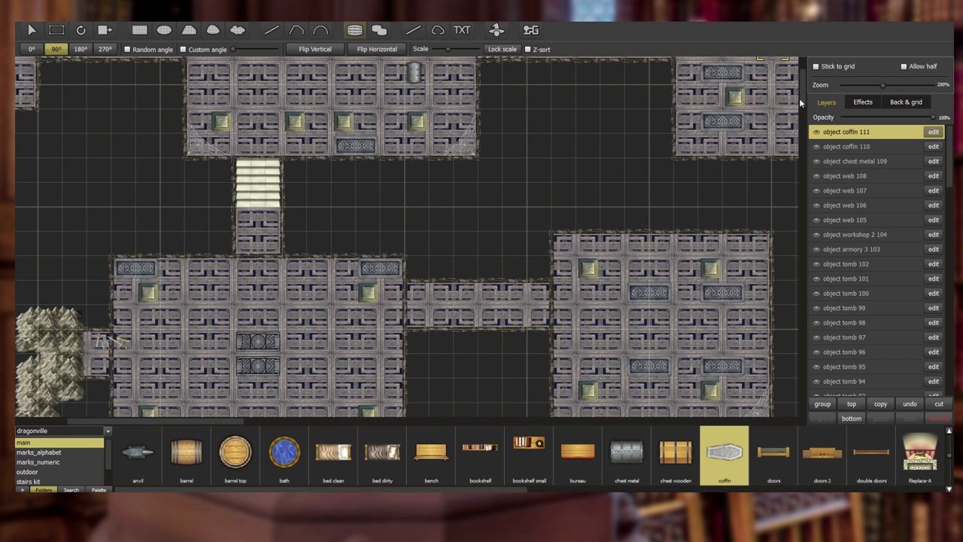
mouse_move(799, 97)
mouse_down()
mouse_move(804, 114)
mouse_move(806, 85)
mouse_up()
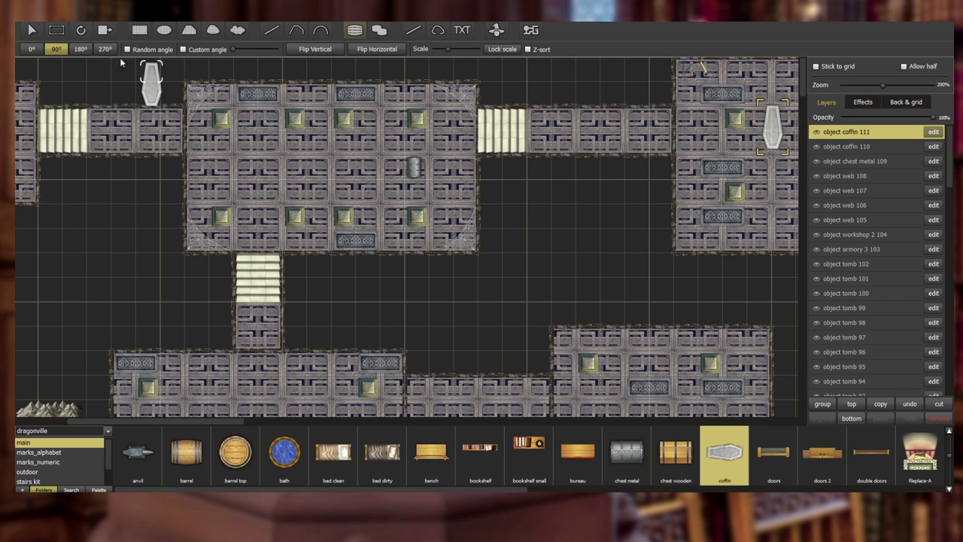
- Rotate the coffin to 180° and lay two coffins side by side in the central chamber
click(81, 49)
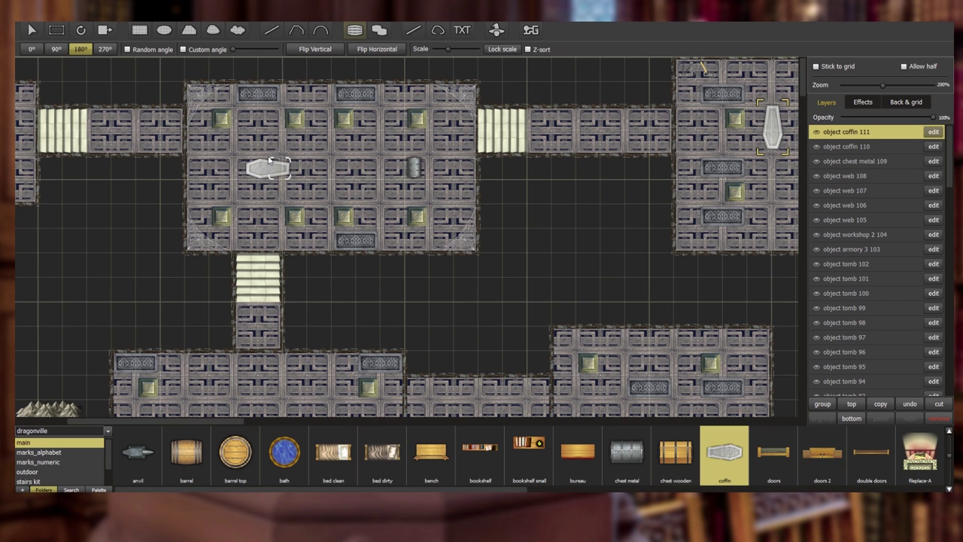
click(268, 159)
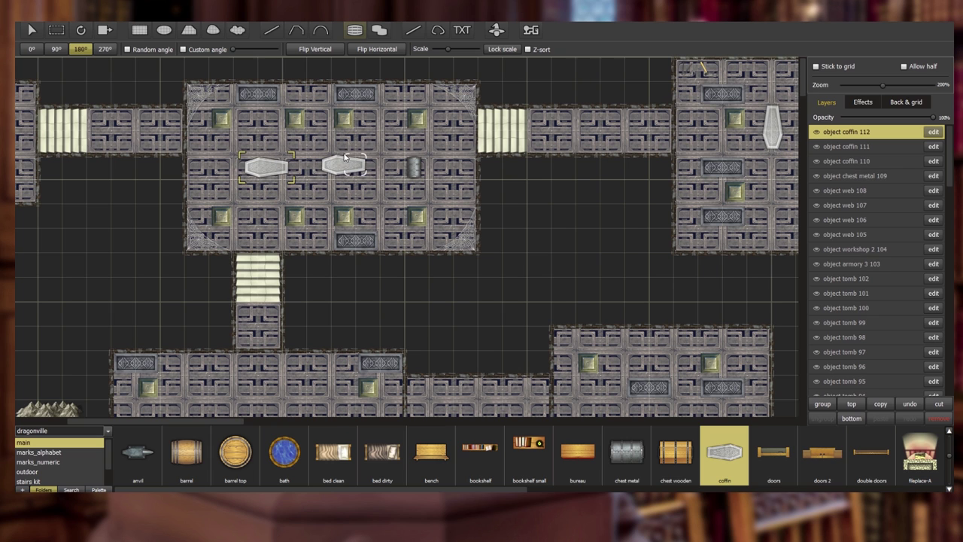
click(346, 160)
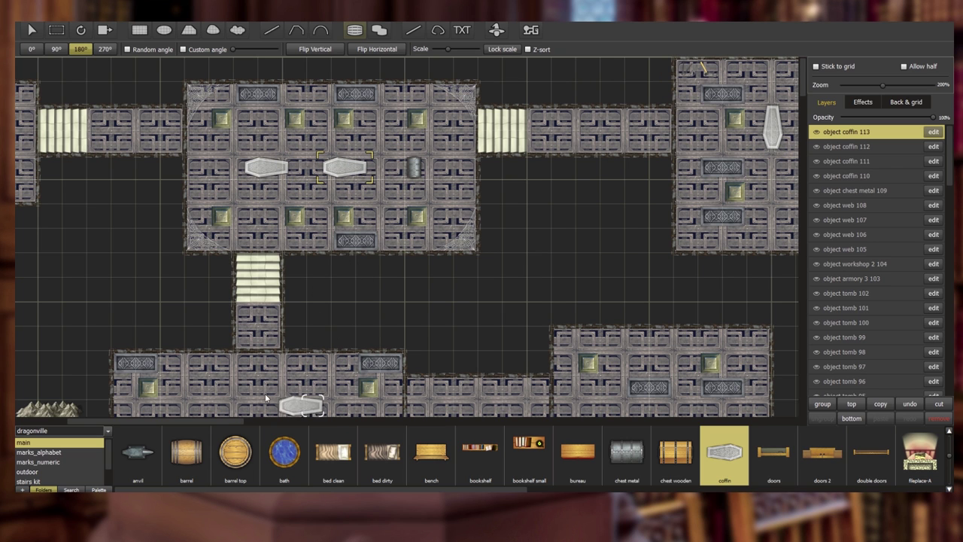
- Scroll the Layers list and select the stairs object through its layer
drag(218, 421, 179, 420)
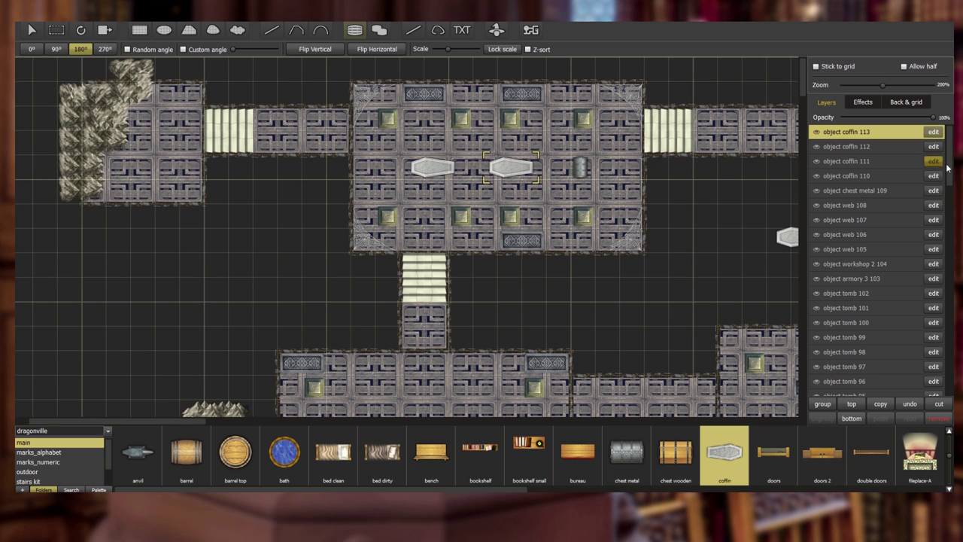
drag(950, 161, 949, 384)
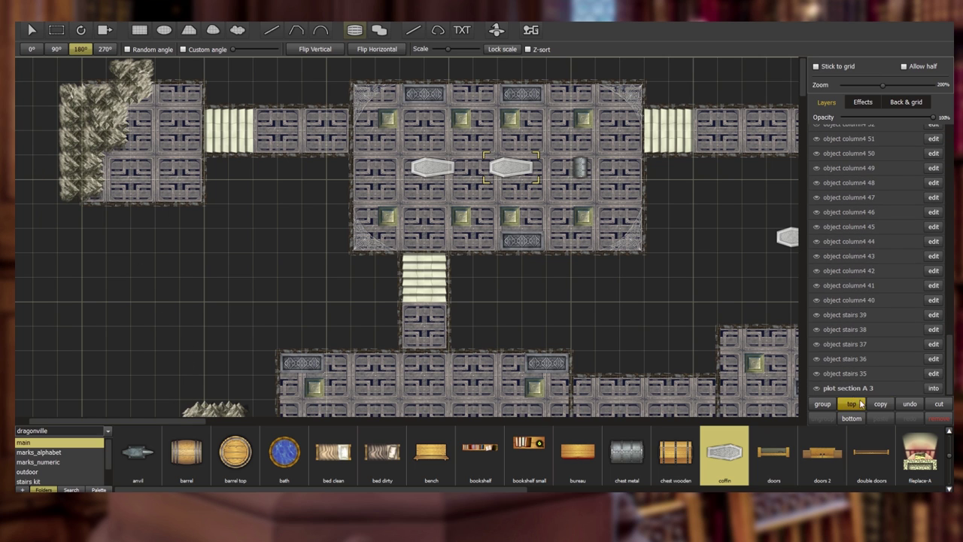
click(845, 376)
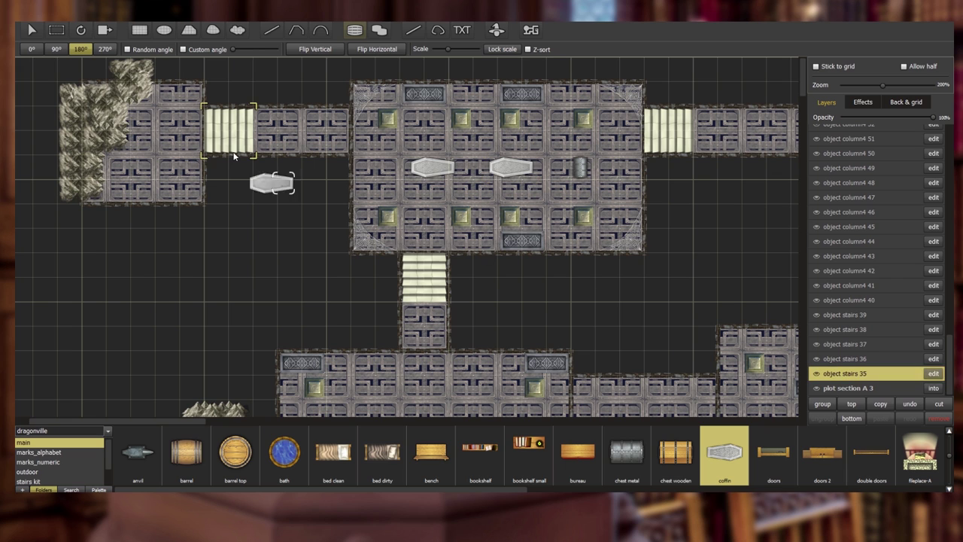
click(124, 129)
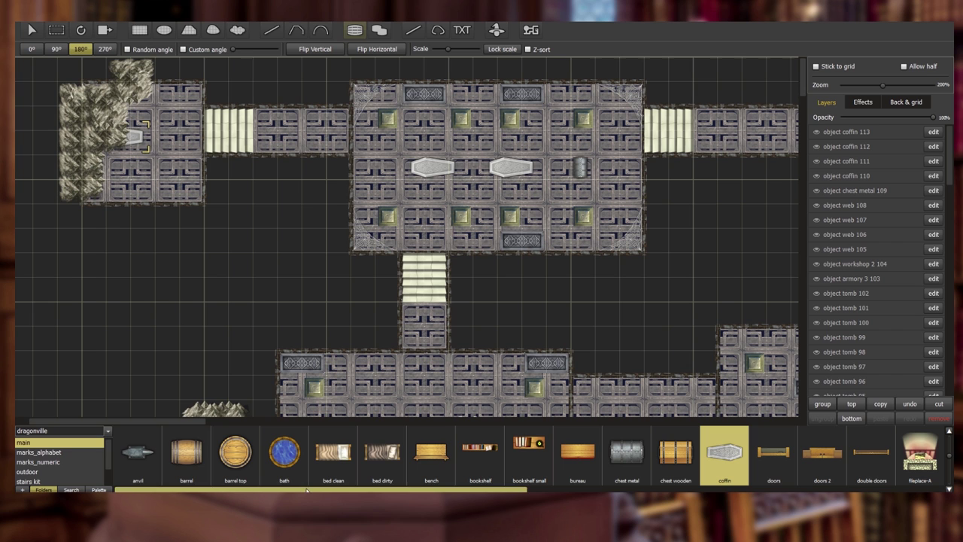
- Select the web asset, turn it a quarter turn, and stamp cobwebs into four rooms' top-right corners
drag(307, 485, 501, 486)
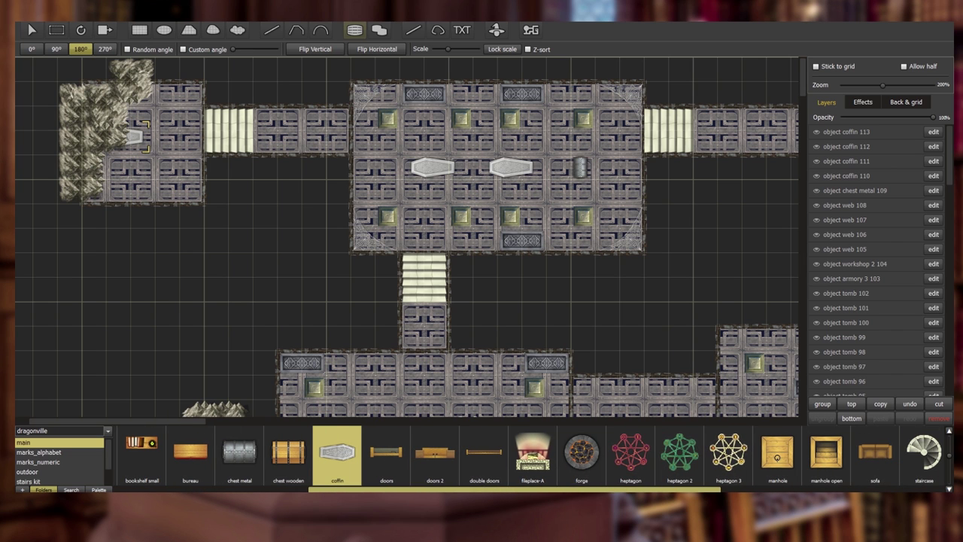
scroll(527, 456, right, 5)
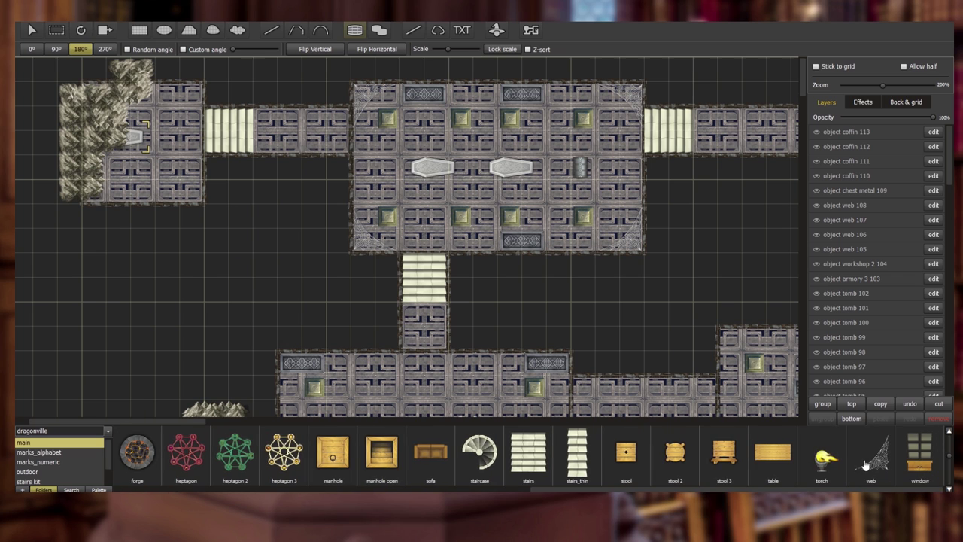
click(871, 463)
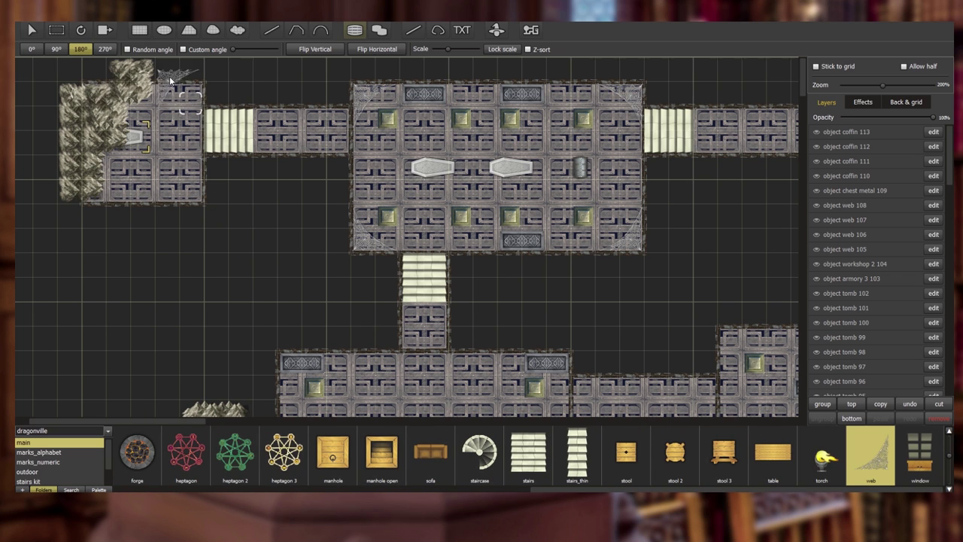
key(r)
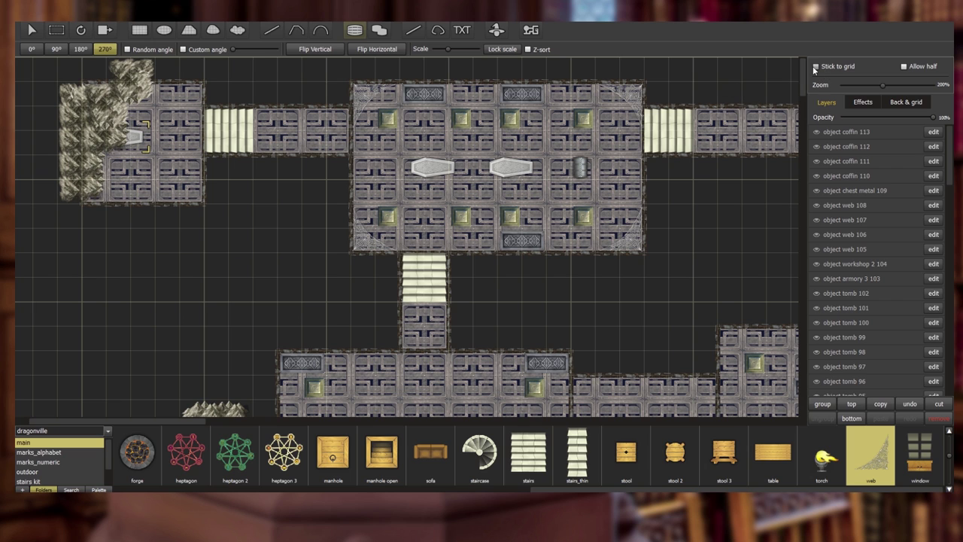
click(179, 105)
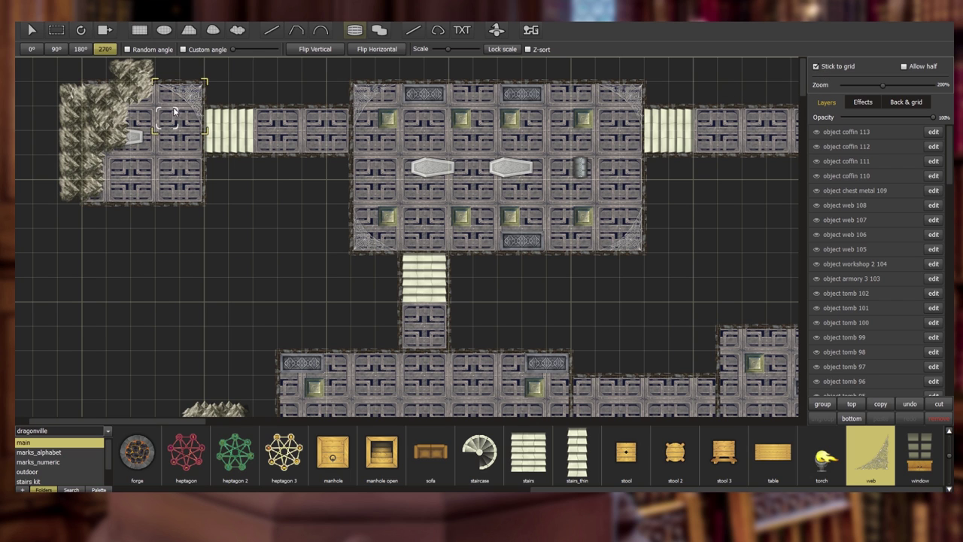
click(536, 388)
scroll(535, 389, right, 5)
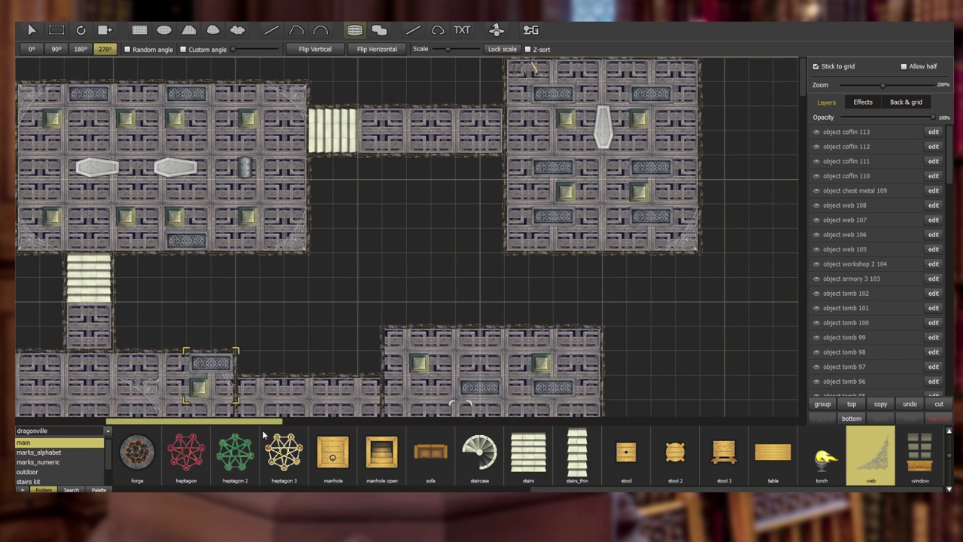
click(573, 347)
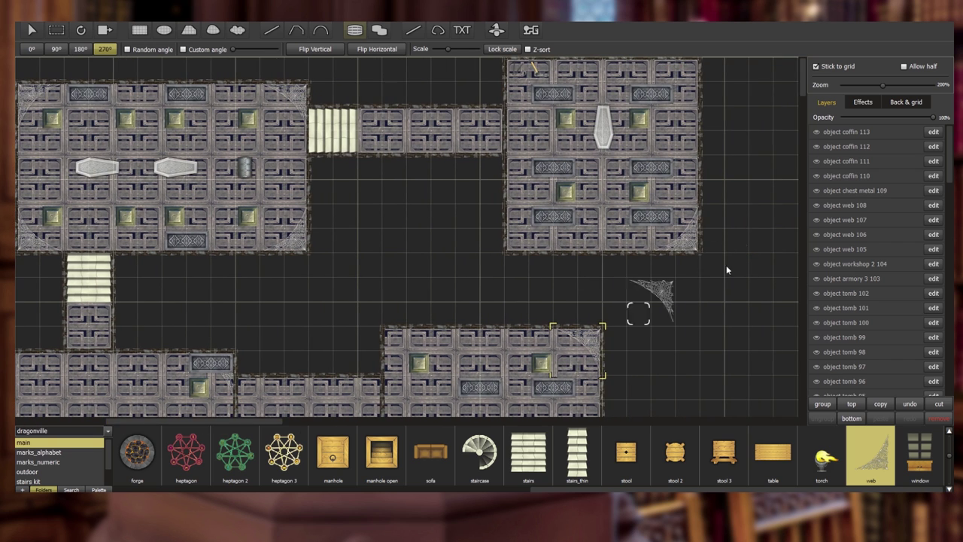
scroll(803, 104, down, 10)
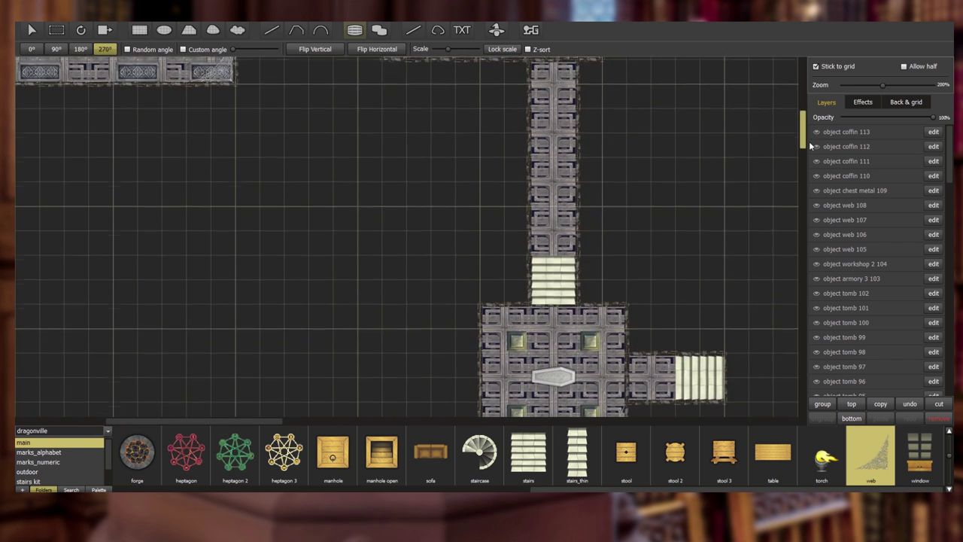
click(595, 280)
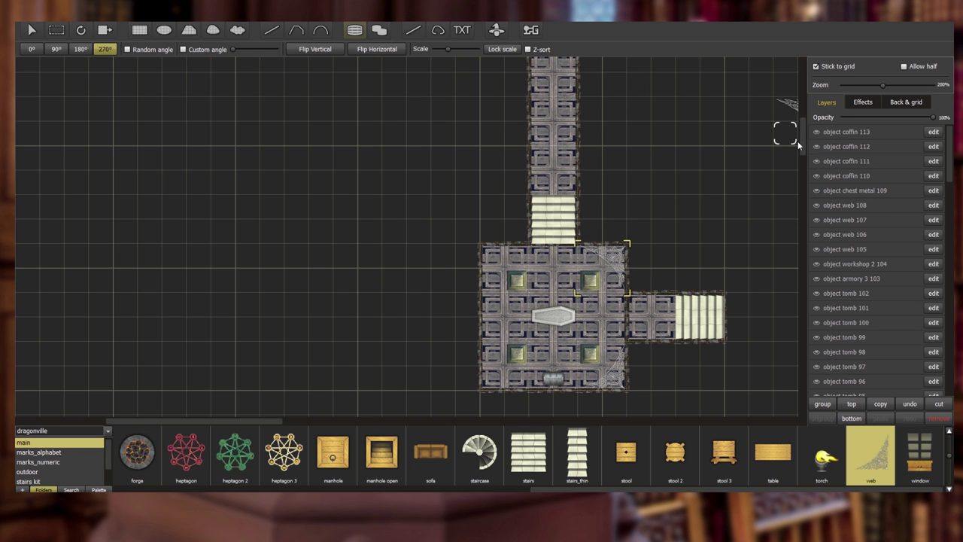
scroll(804, 145, up, 10)
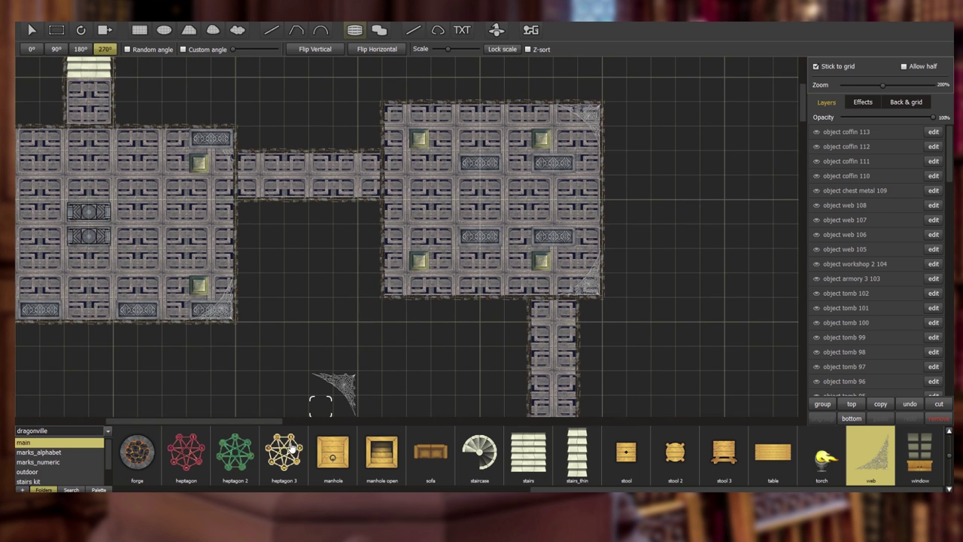
- Rotate the cobweb to 180° and stamp webs in the left room's top-left corner and the corridor's ends
drag(265, 423, 220, 427)
click(79, 49)
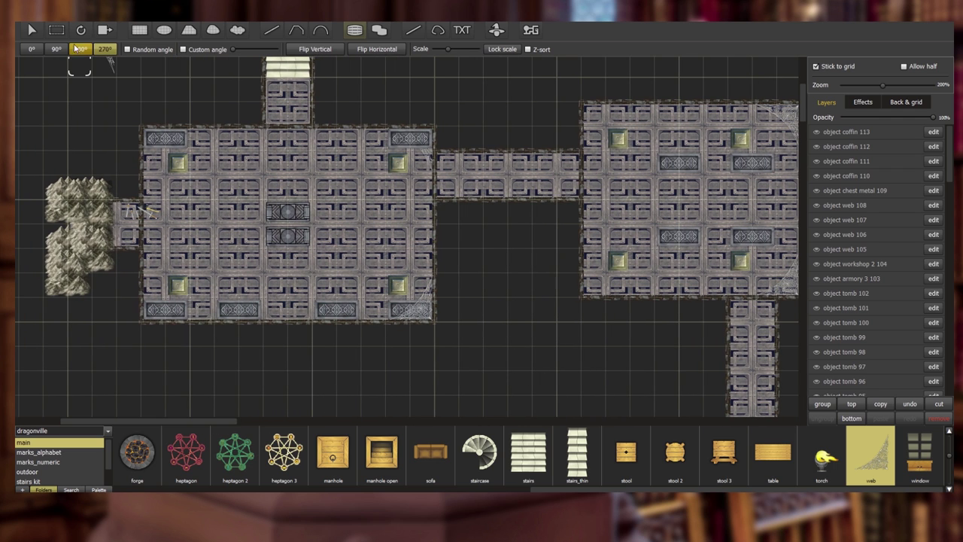
click(175, 165)
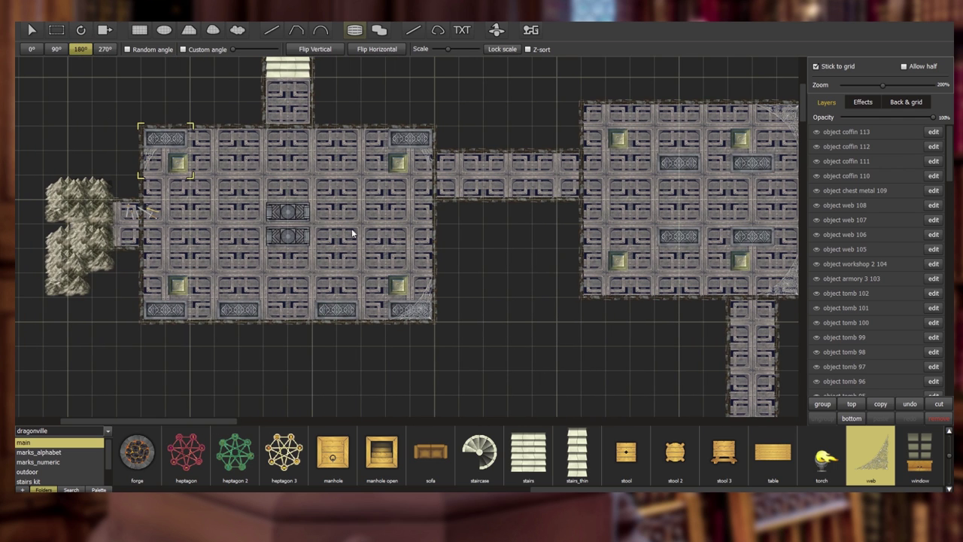
click(469, 186)
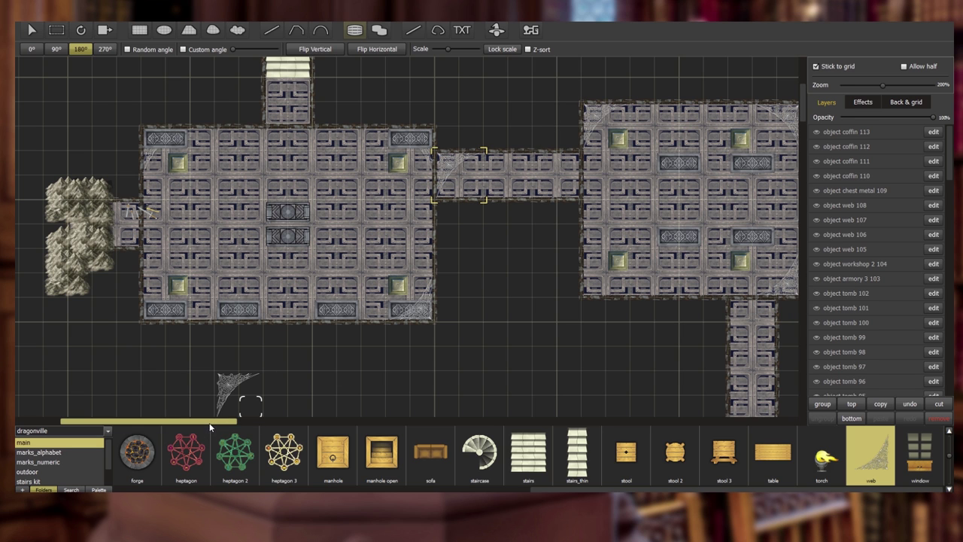
drag(210, 428, 238, 428)
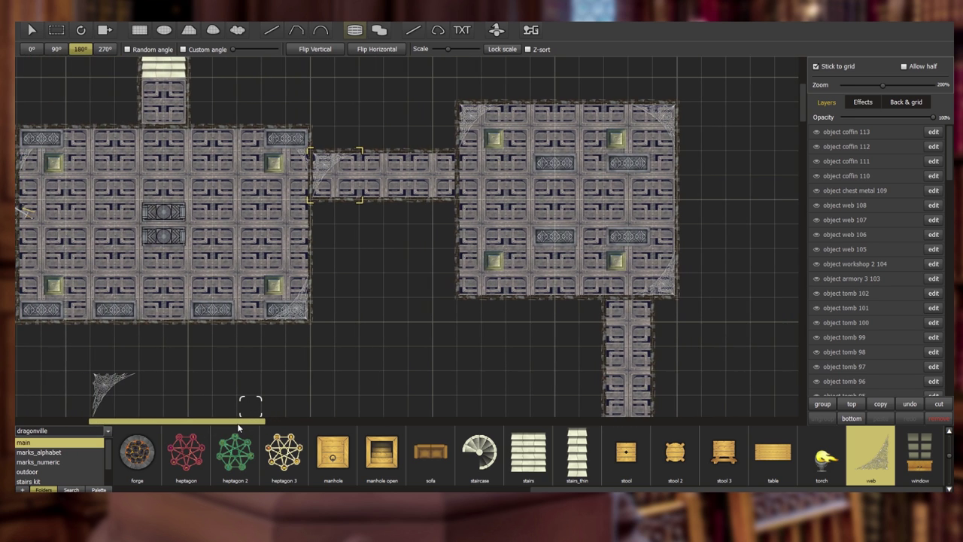
click(374, 193)
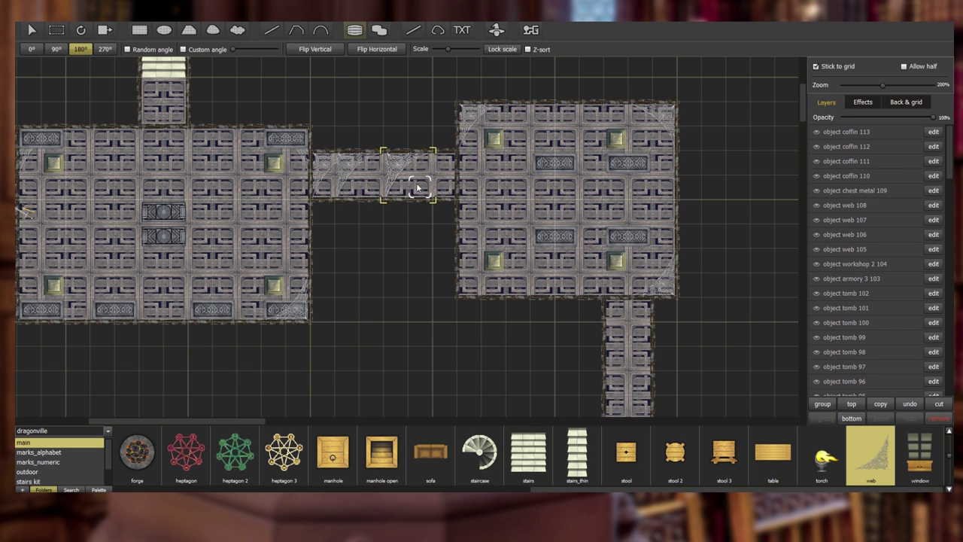
click(443, 185)
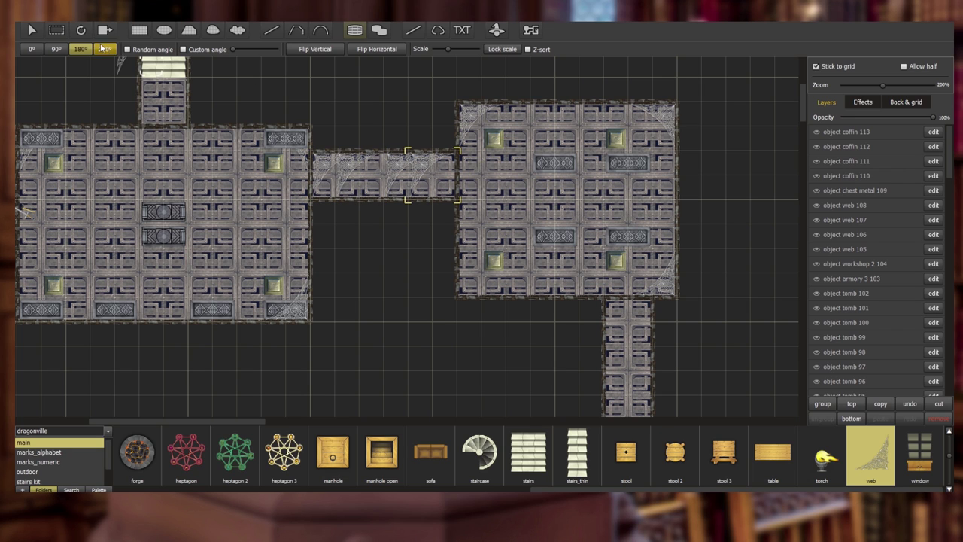
- Add more variously rotated cobwebs along the corridor, plus one in the right room's lower-left corner
click(105, 49)
click(419, 191)
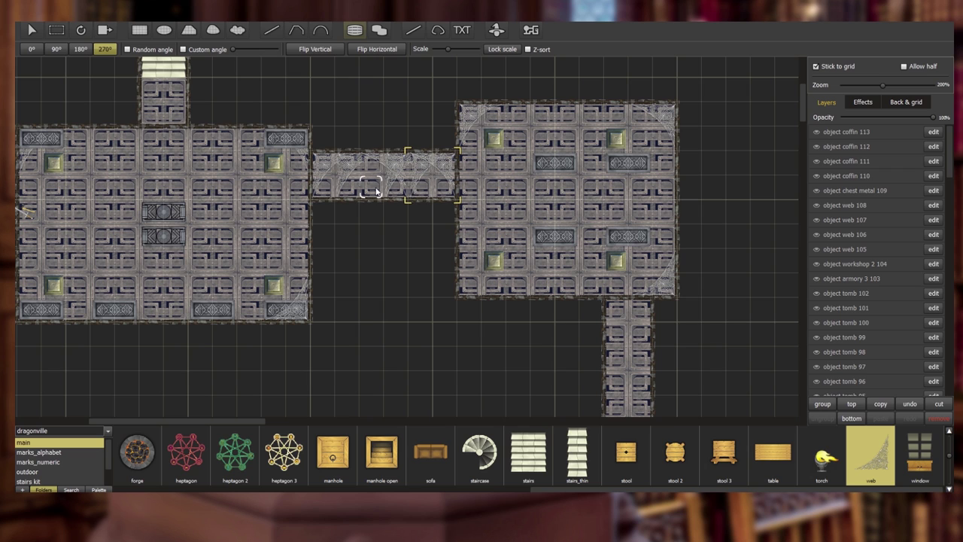
click(365, 191)
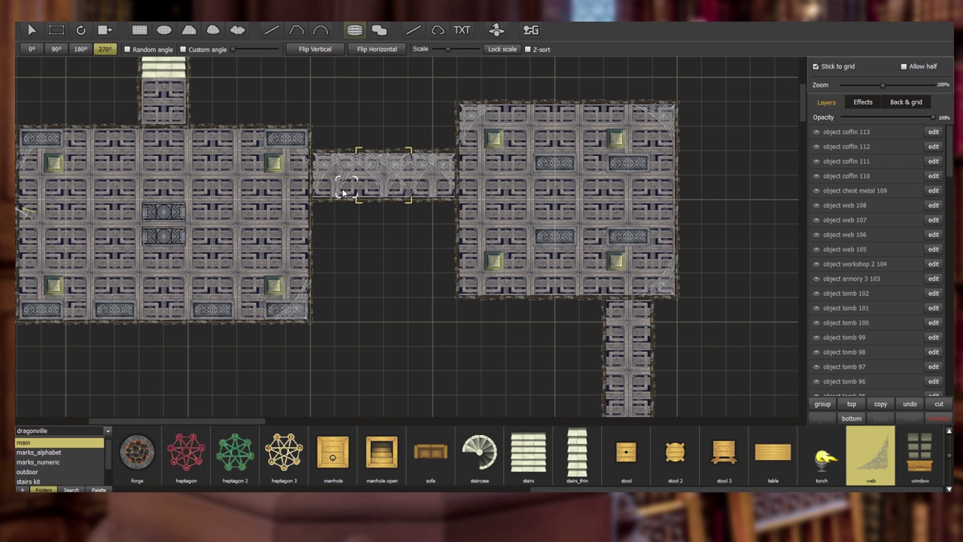
click(79, 49)
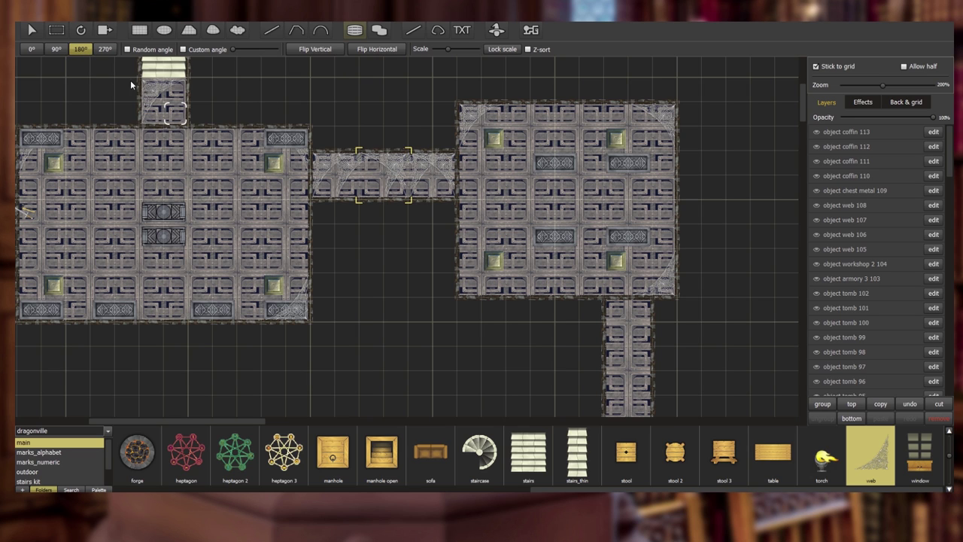
click(56, 48)
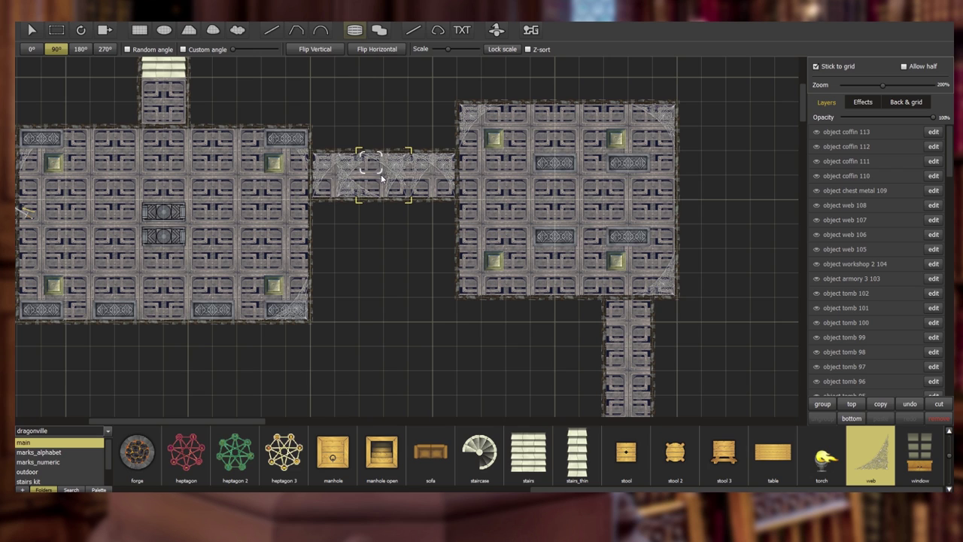
click(340, 174)
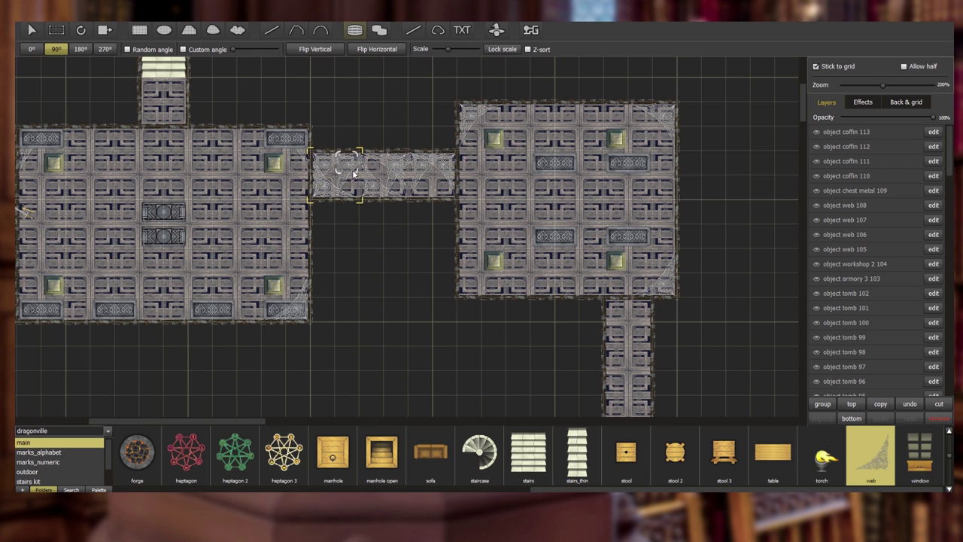
click(445, 171)
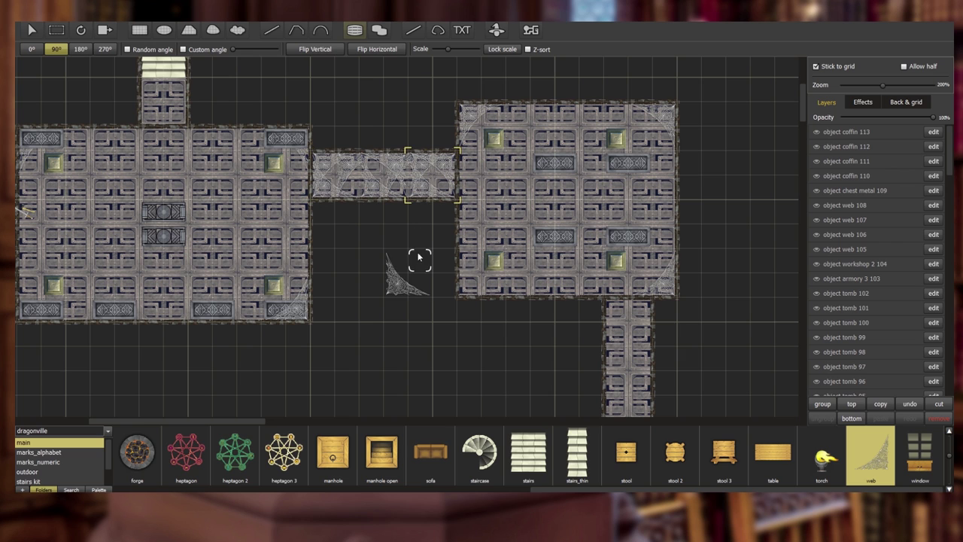
click(492, 275)
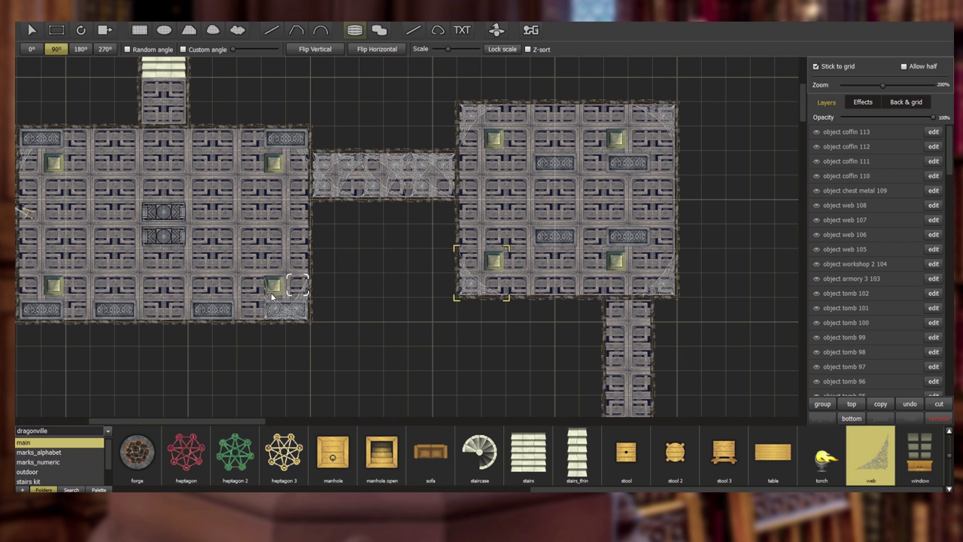
- Place cobwebs in the left room's lower-left corner, below the upper stairs, and in the room's lower-left corner
drag(256, 420, 226, 420)
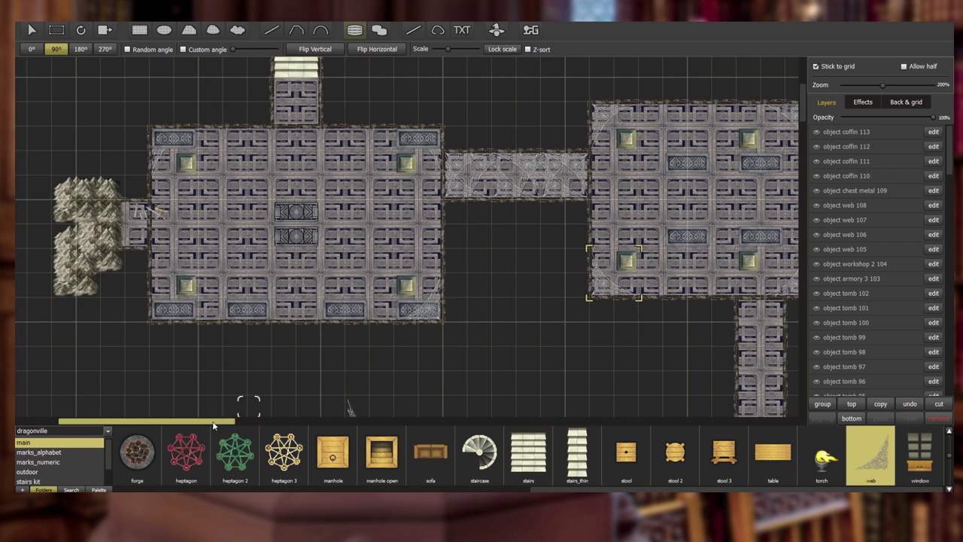
click(187, 298)
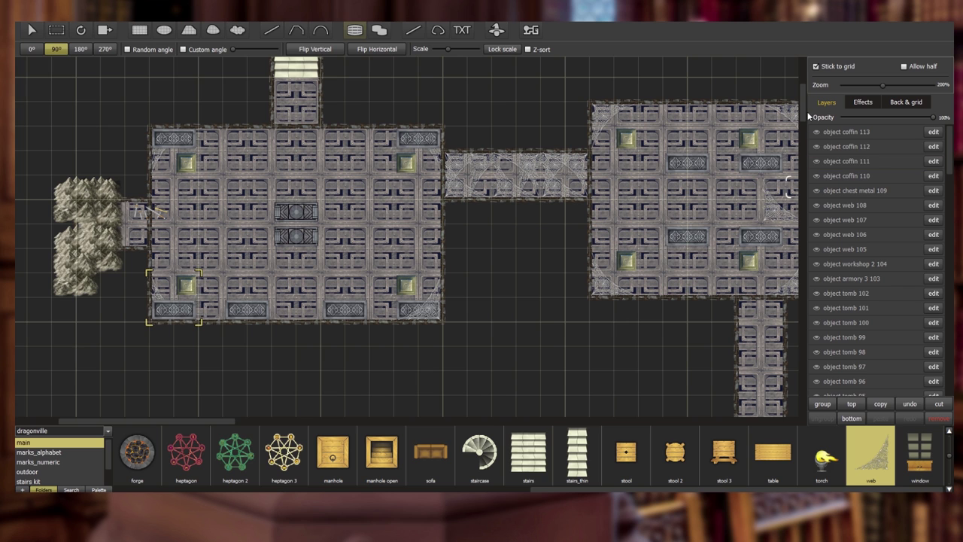
drag(804, 111, 806, 88)
click(298, 326)
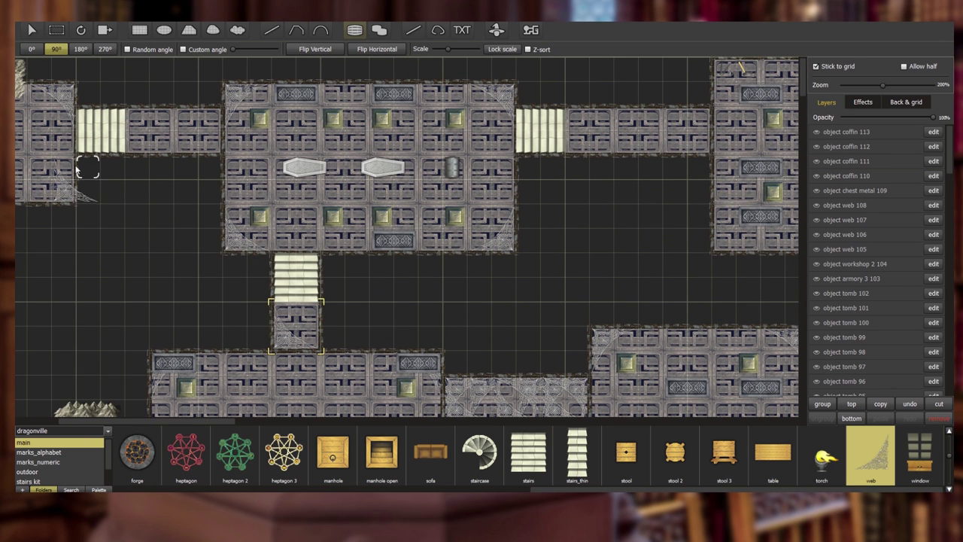
drag(195, 420, 241, 420)
click(497, 220)
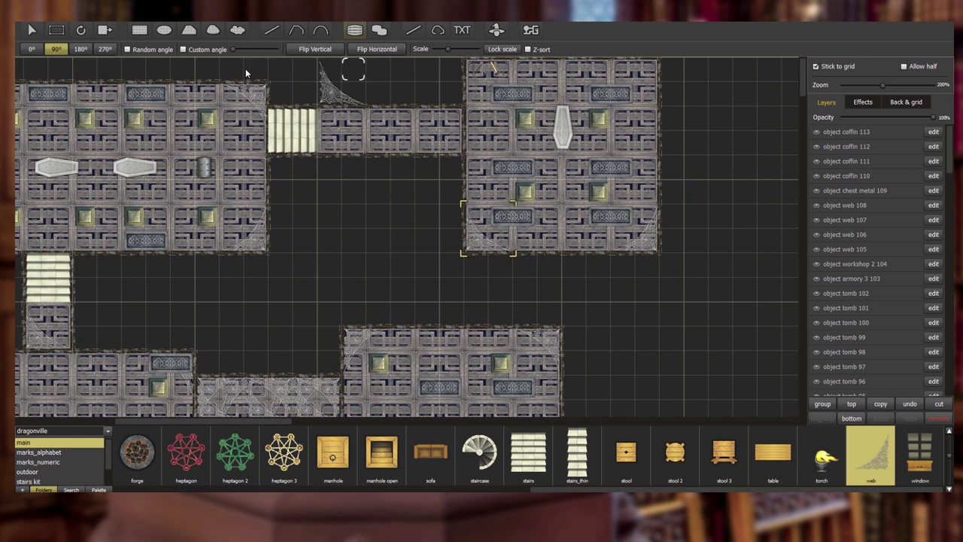
- Rotate the cobweb stamp to add webs in the room's top-left corner and the right room's top-right corner
click(81, 49)
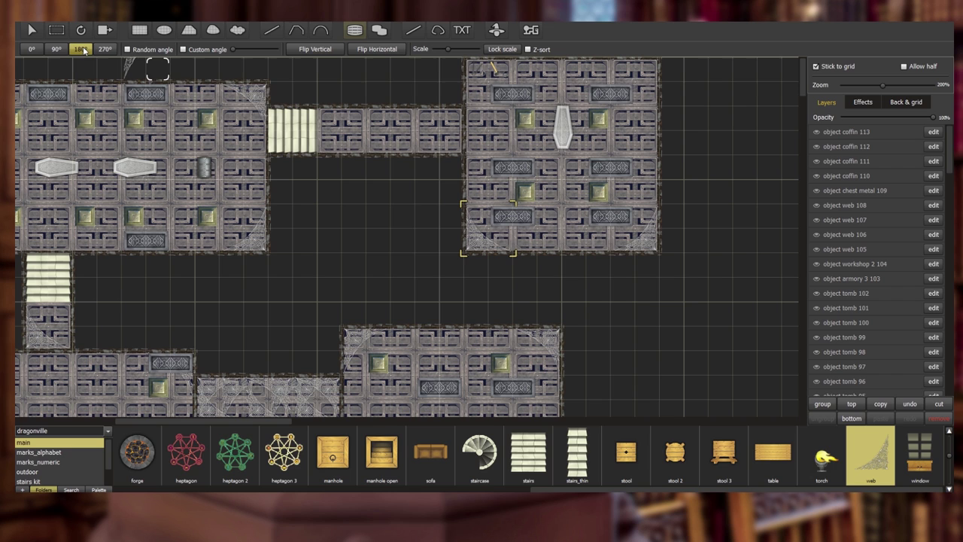
click(504, 86)
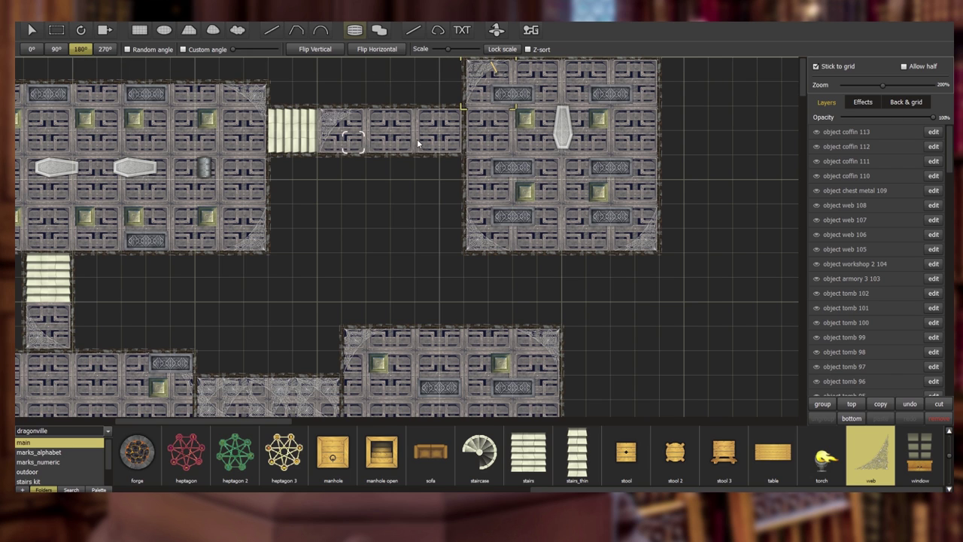
click(105, 49)
click(632, 98)
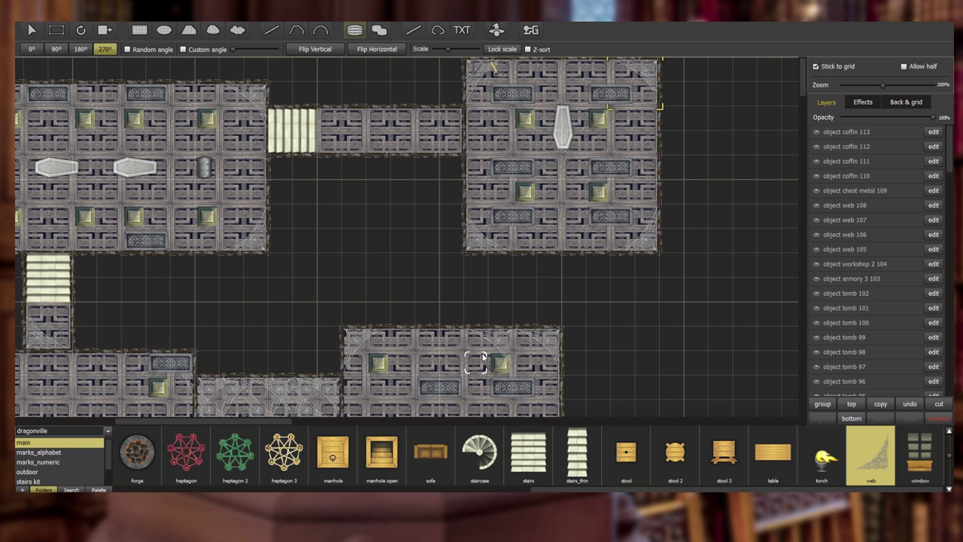
- Stamp a cobweb at the top of the corridor and turn the stamp to 180 degrees
drag(805, 90, 804, 135)
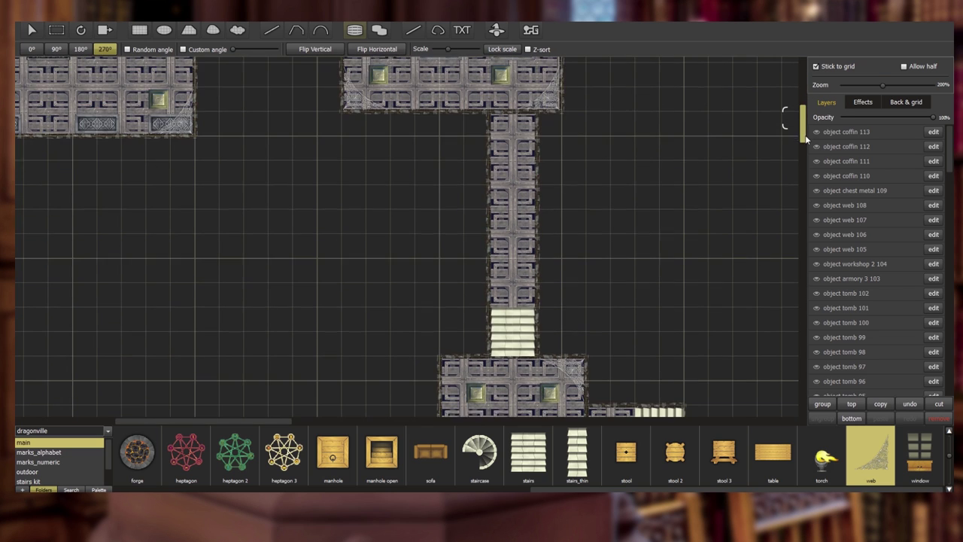
click(500, 139)
click(80, 49)
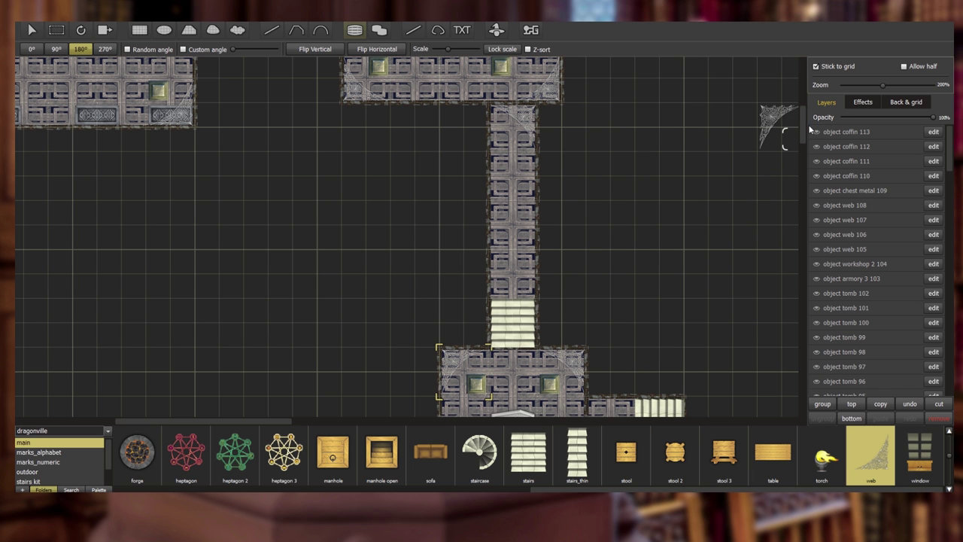
drag(804, 132, 803, 100)
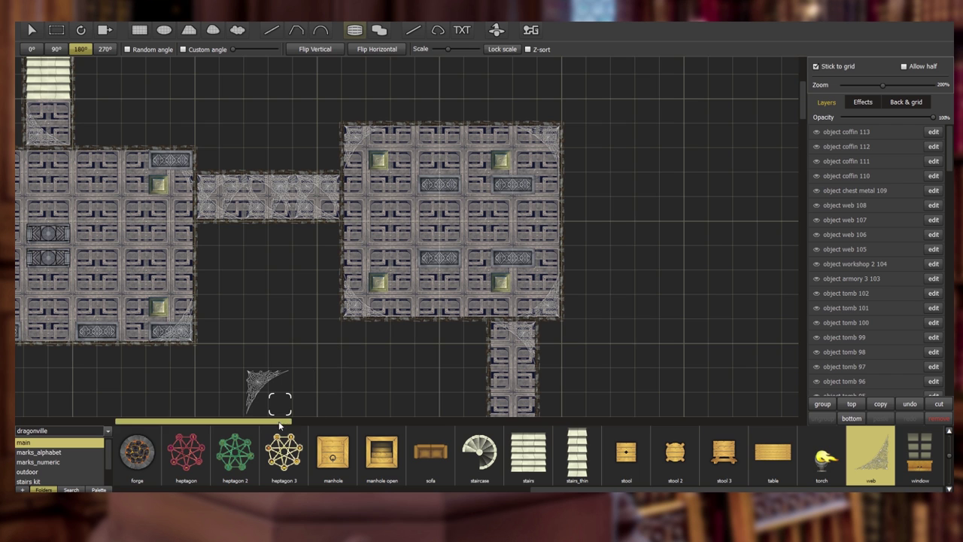
drag(284, 423, 216, 423)
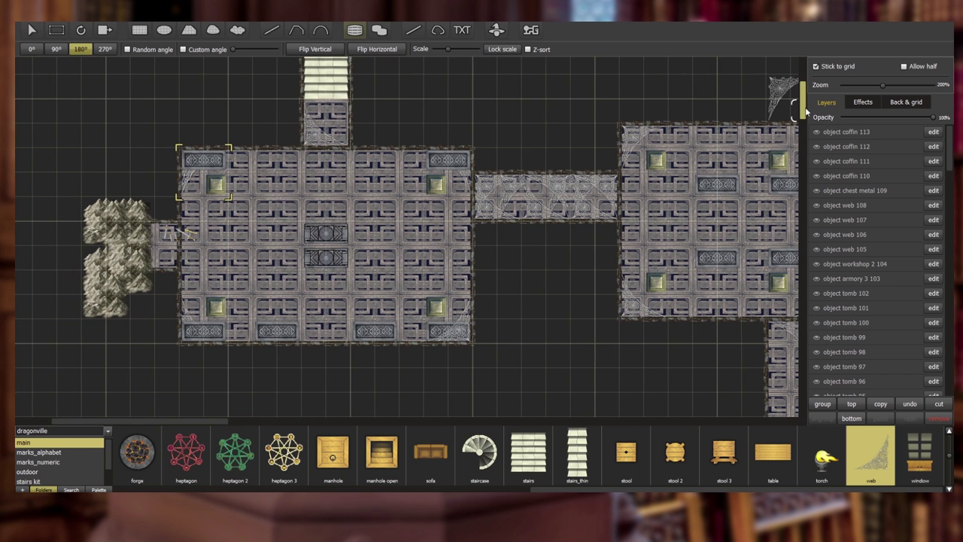
drag(806, 112, 809, 91)
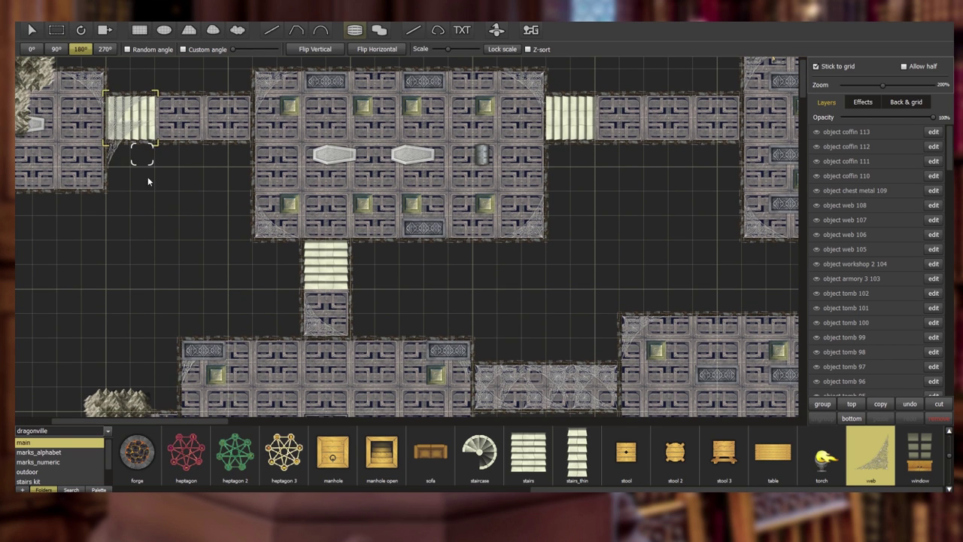
- Zoom out and stamp a 270-degree cobweb on the vertical corridor
scroll(518, 226, down, 2)
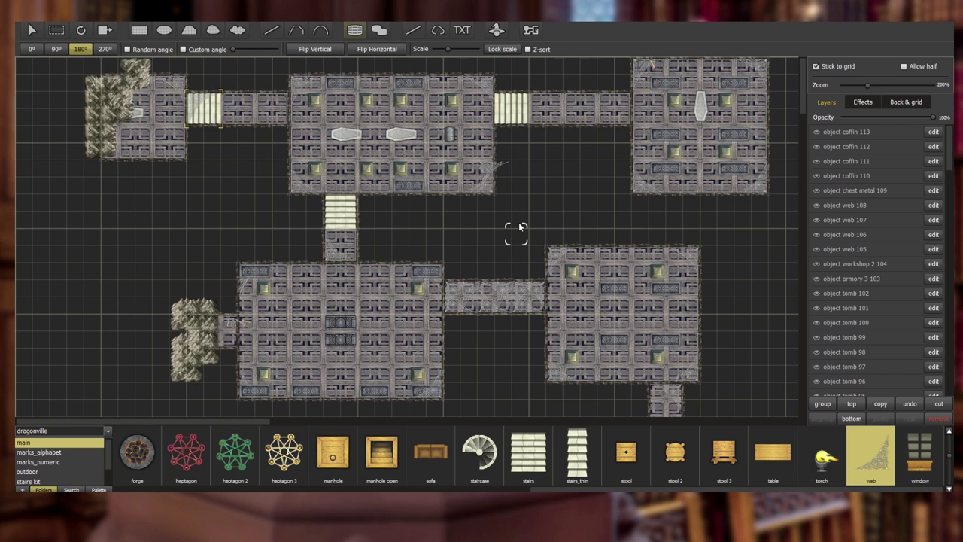
scroll(755, 188, down, 2)
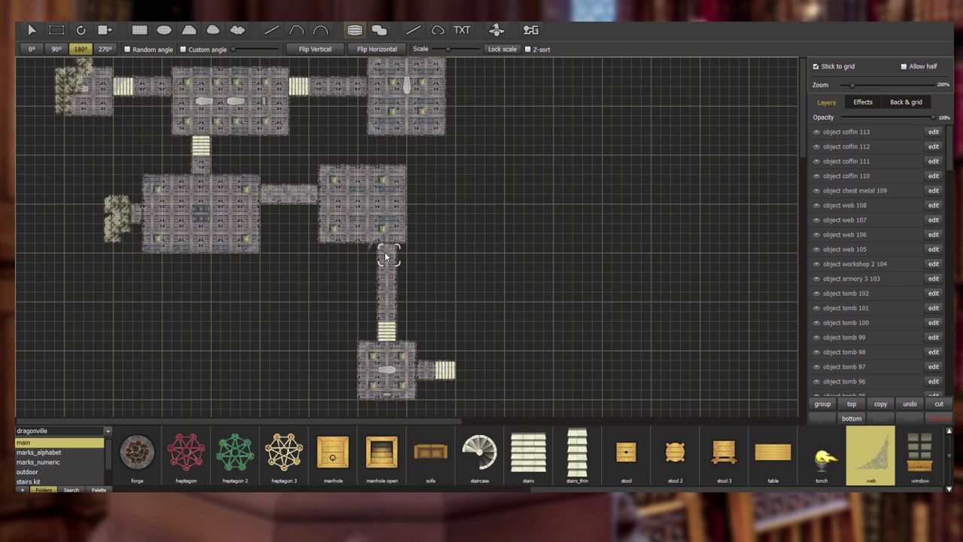
key(r)
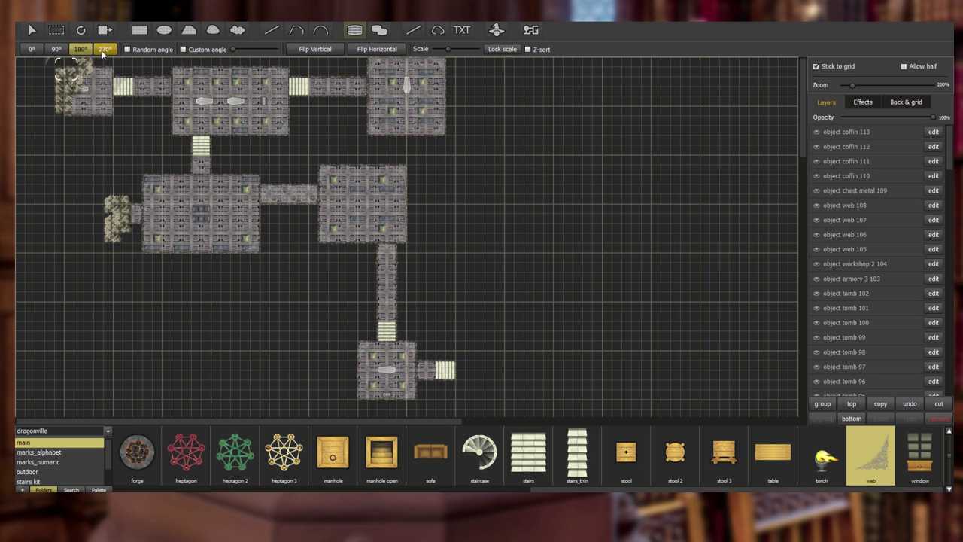
click(383, 271)
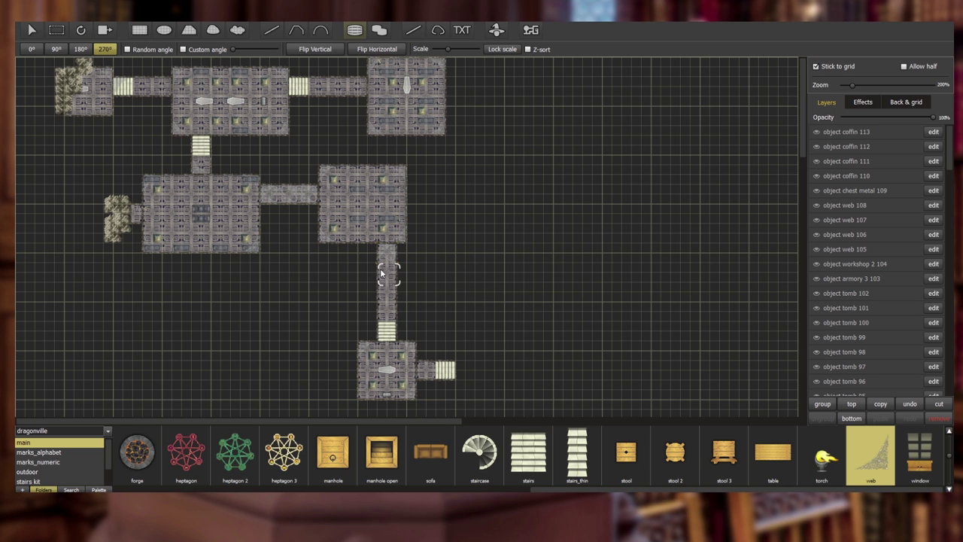
- Cycle the cobweb stamp through 90 and 0 degrees, settling back on 180 degrees
click(56, 49)
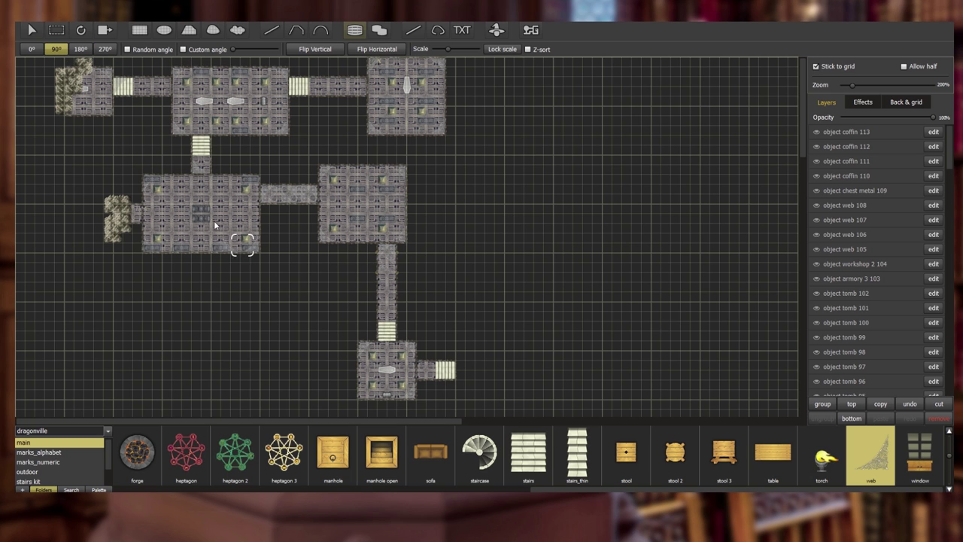
click(31, 49)
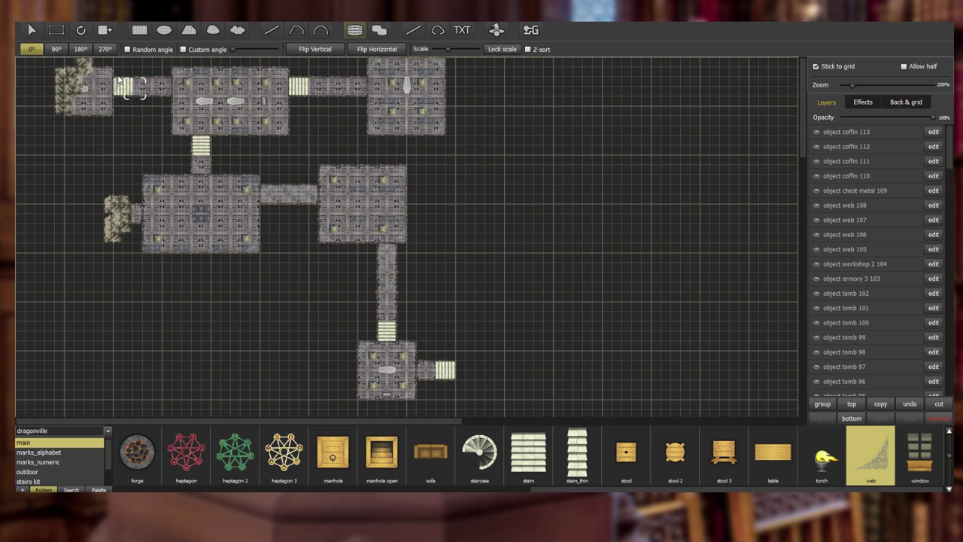
click(81, 49)
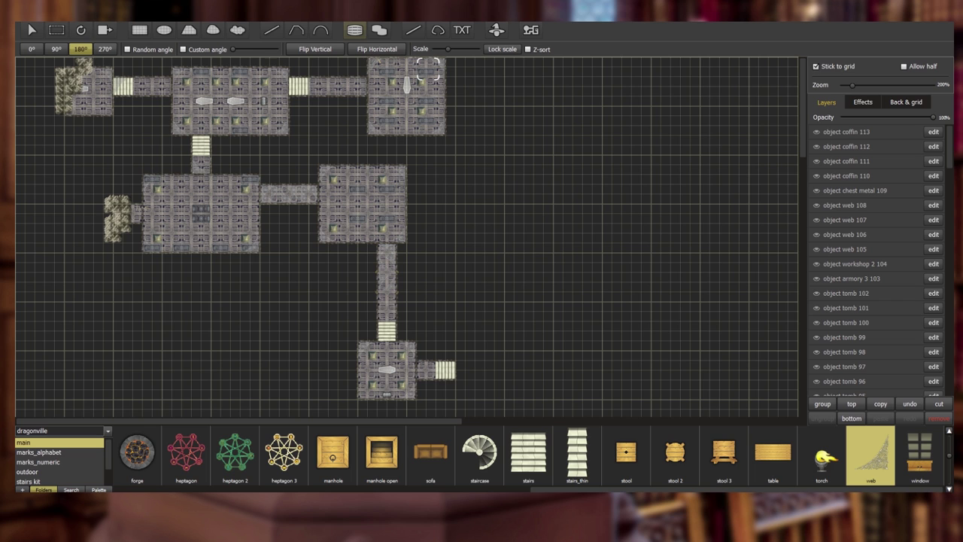
- Export the map at 50px per square as a 2000 × 1750 JPG named dungeon001
key(ctrl+e)
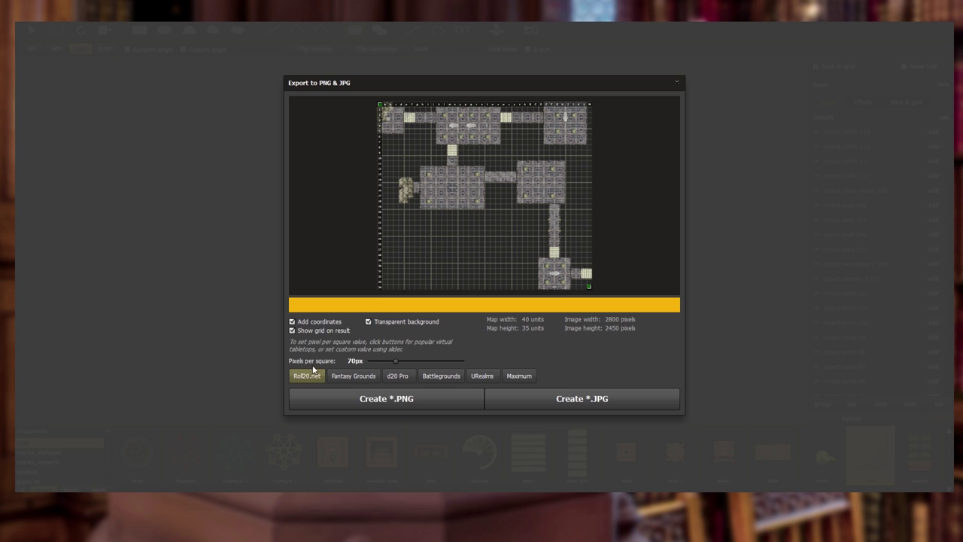
click(352, 379)
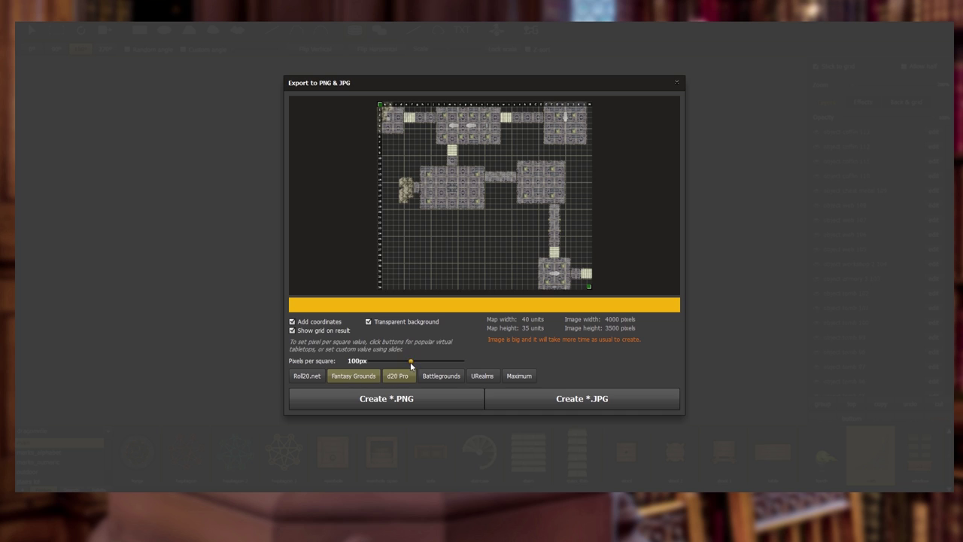
drag(410, 362, 385, 365)
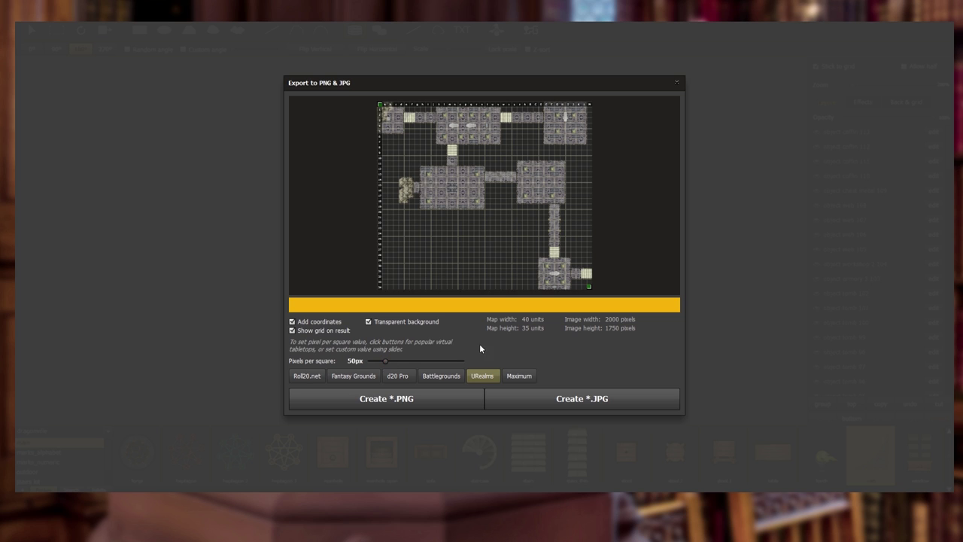
click(529, 398)
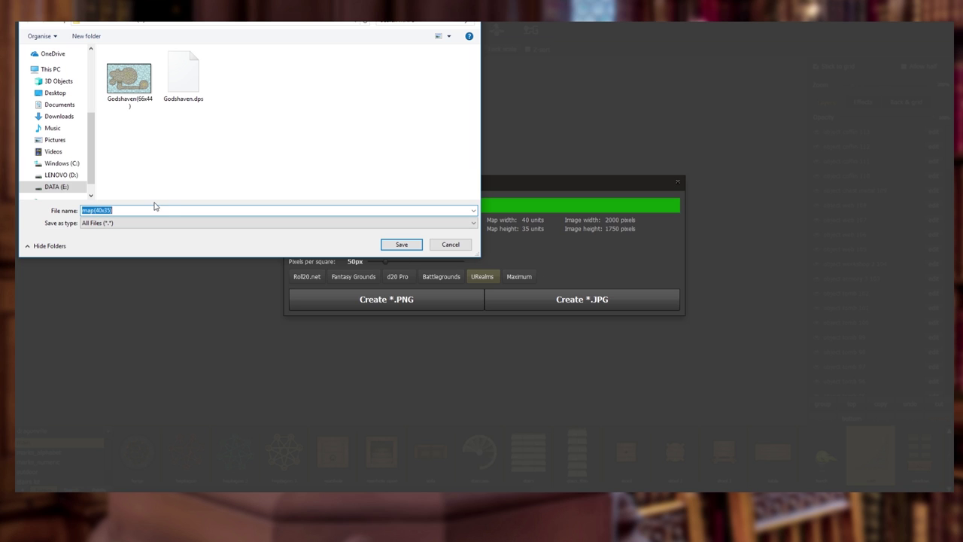
text(dungeon00)
key(Return)
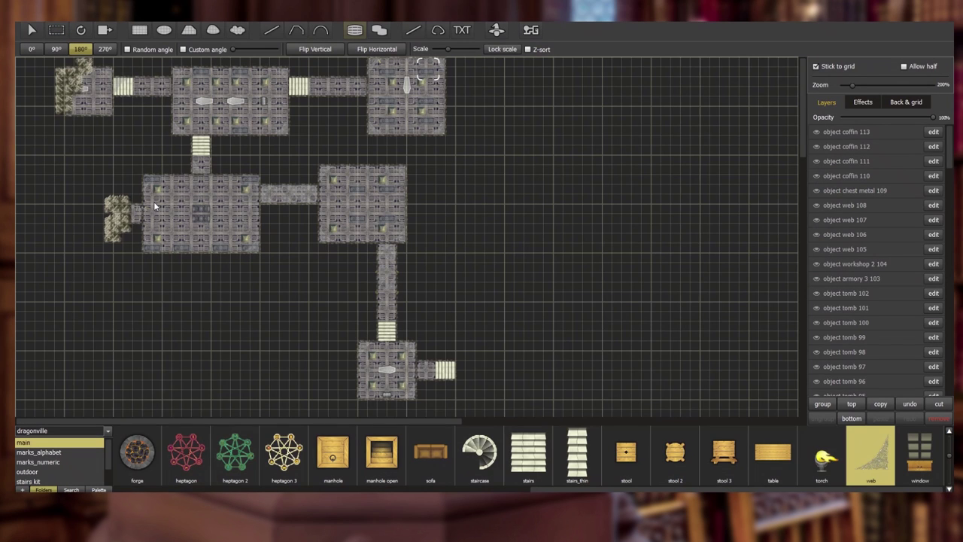
scroll(336, 280, up, 3)
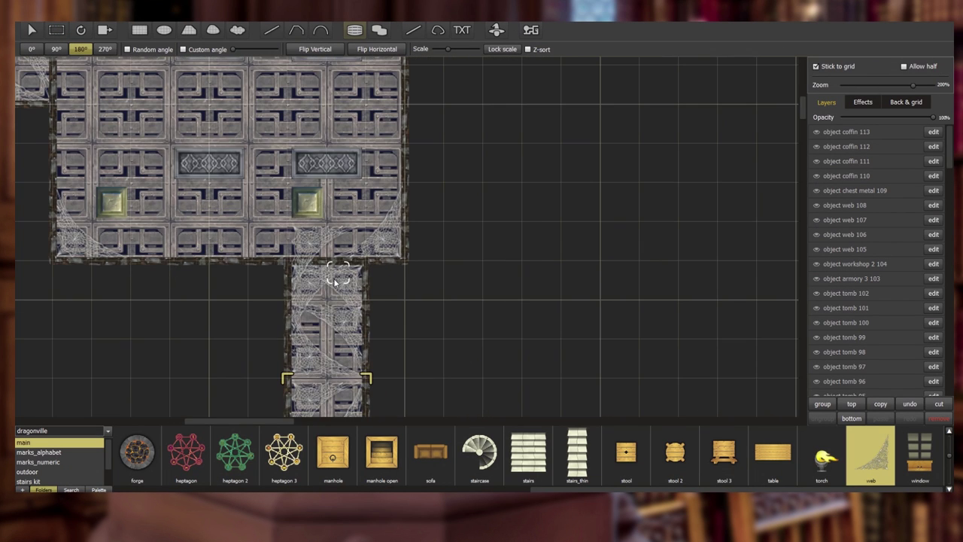
scroll(333, 275, down, 3)
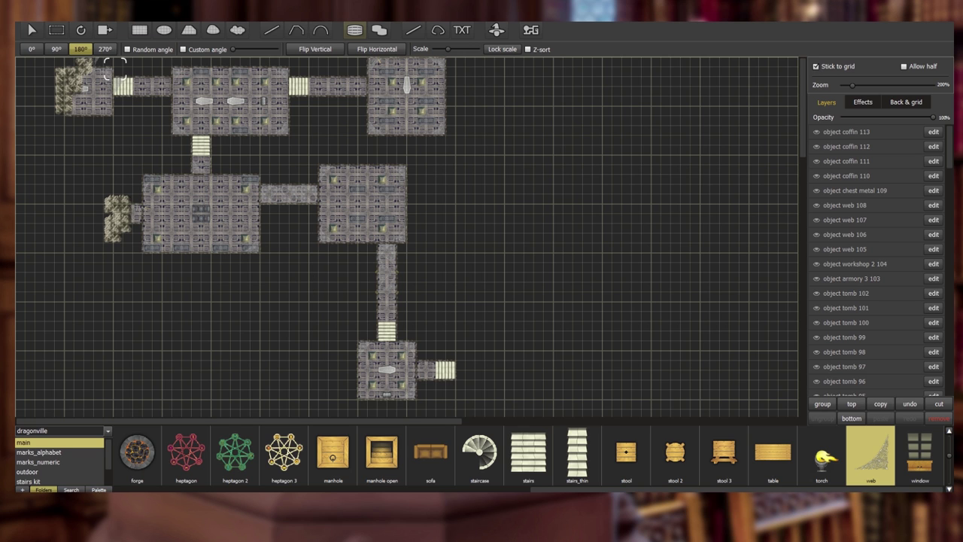
- Save the map project with Ctrl+S under the file name dungeon002
key(ctrl+s)
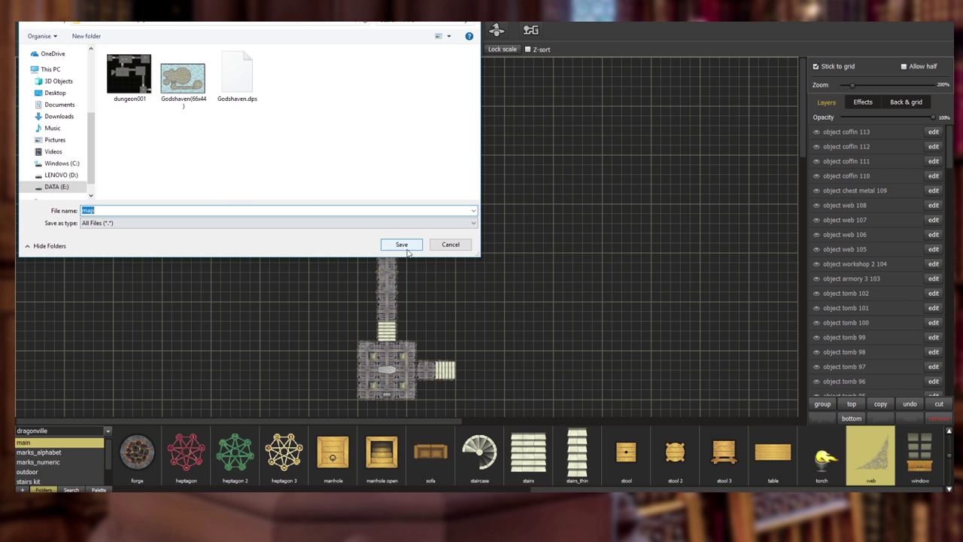
text(du)
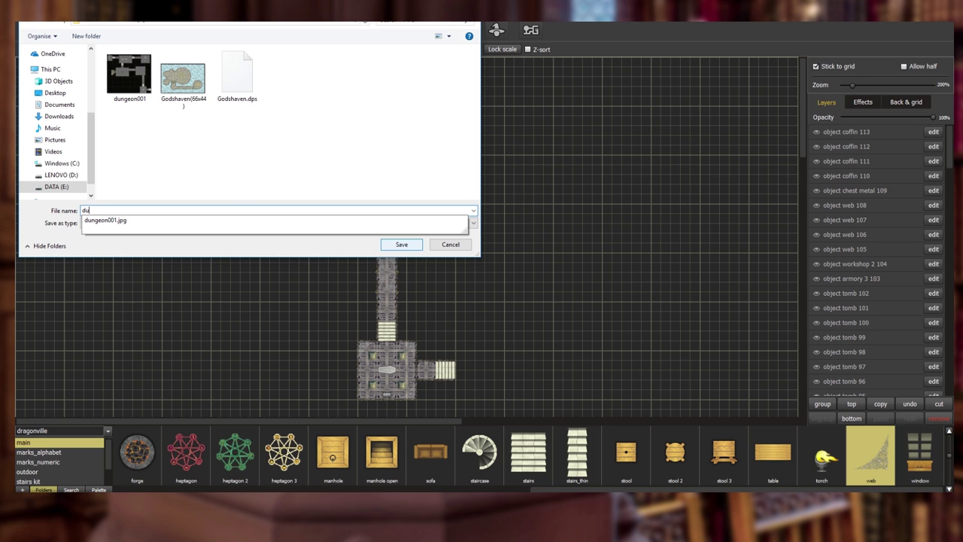
text(ngeon002)
key(Return)
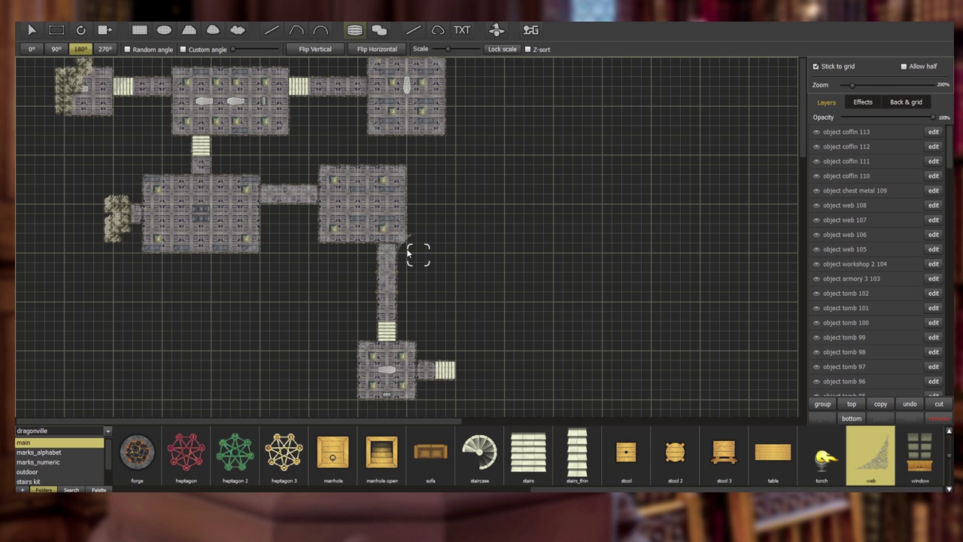